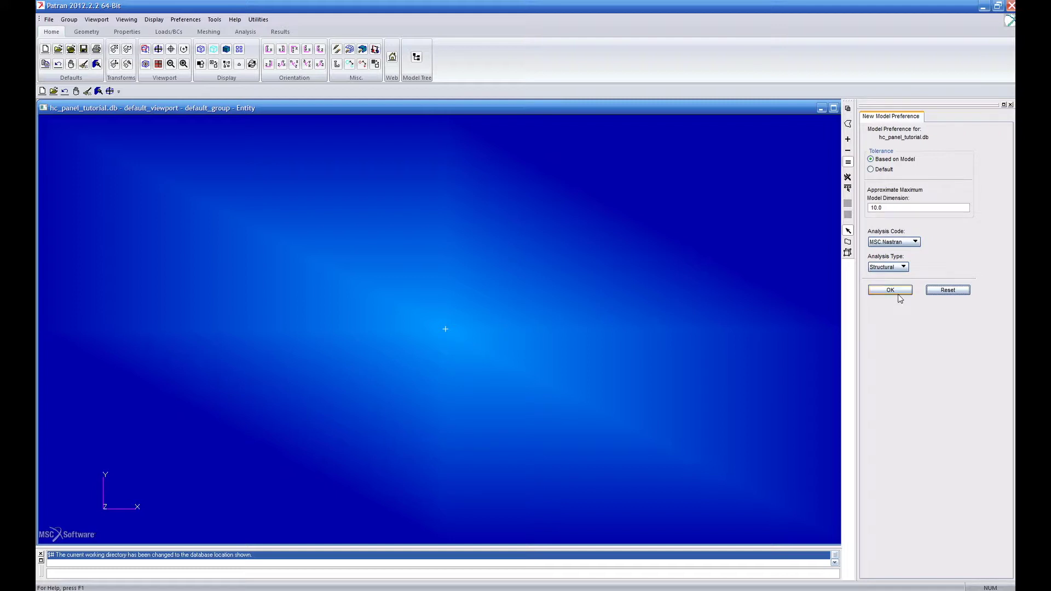
# Accept the new model preferences with MSC.Nastran and Structural analysis, and change the viewport background to black.
pyautogui.click(898, 291)
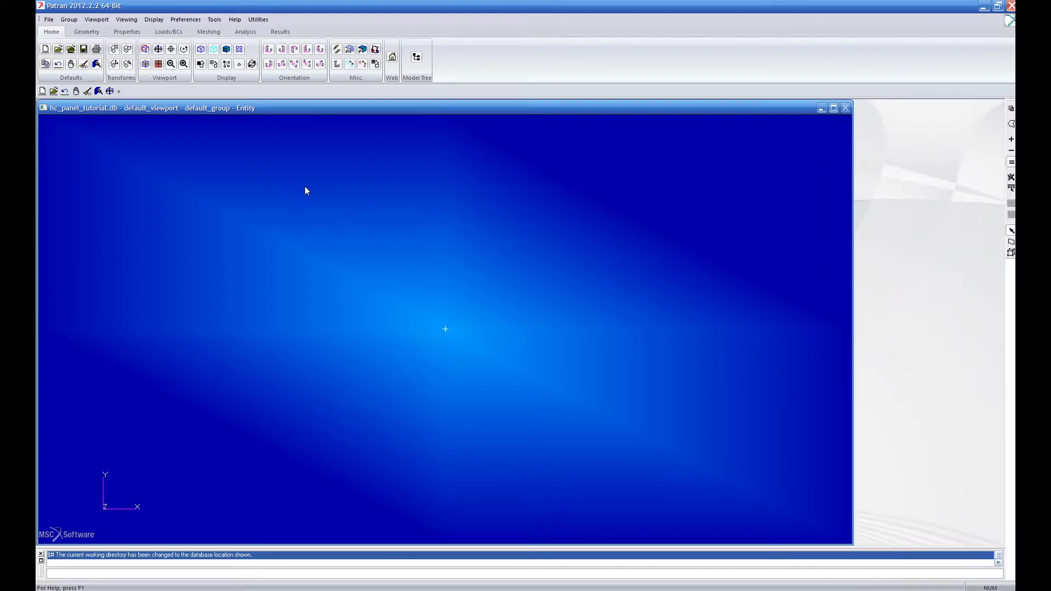
pyautogui.click(202, 70)
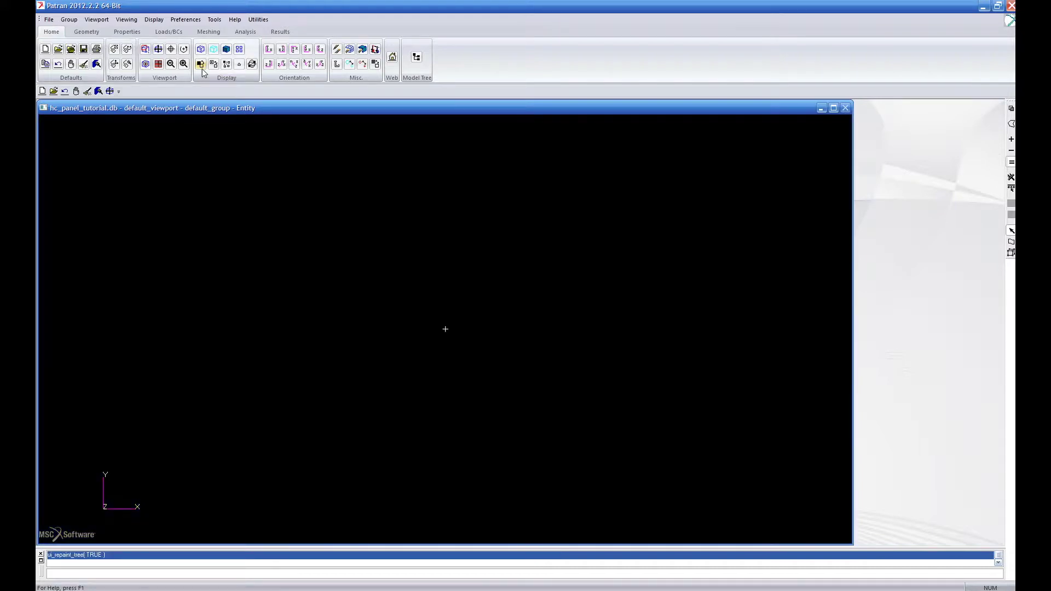
# Turn off Auto Extend in the graphics preferences and apply the change.
pyautogui.click(180, 21)
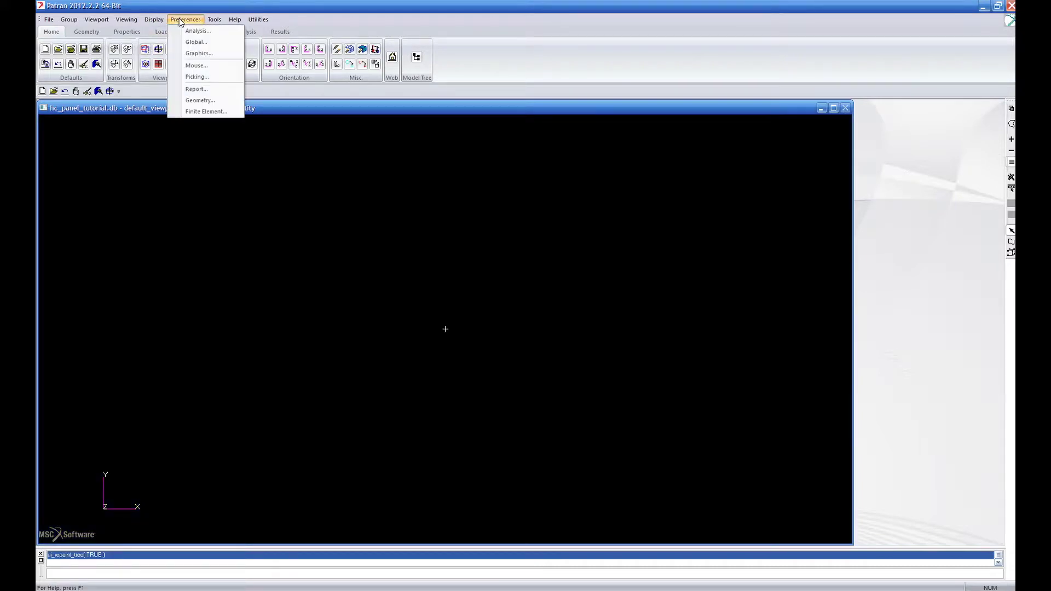
pyautogui.click(201, 54)
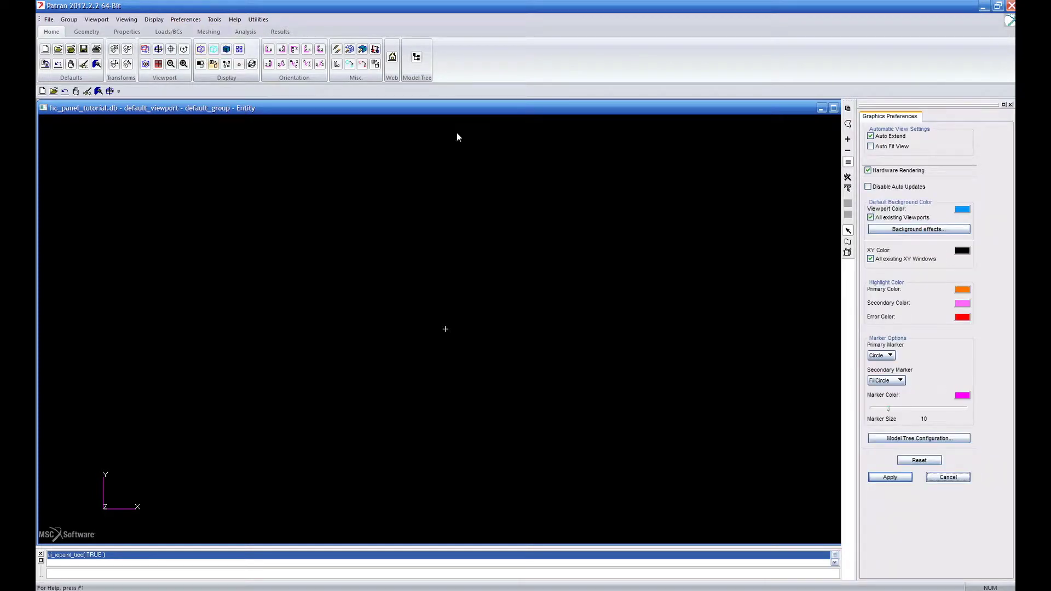
pyautogui.click(889, 137)
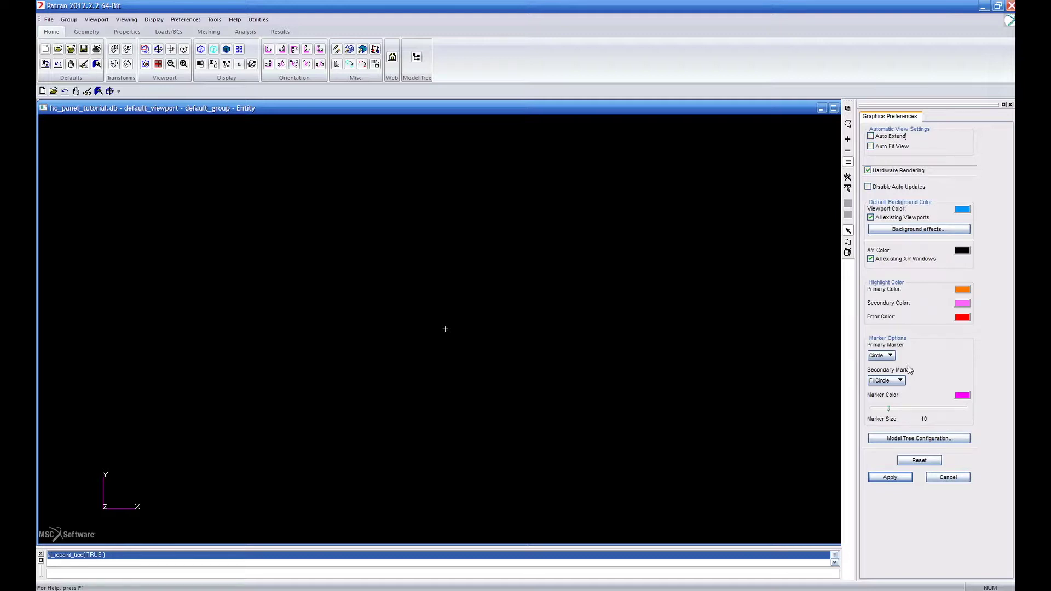
pyautogui.click(902, 480)
pyautogui.click(944, 477)
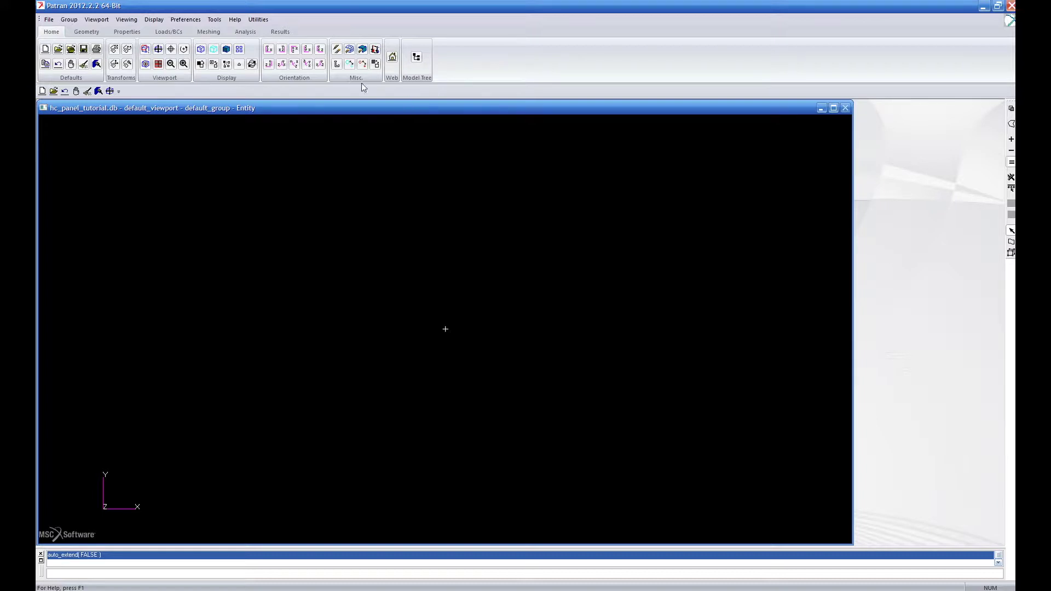
# Create a geometry point at [0 0 0] and enlarge the displayed size of nodes and points.
pyautogui.click(87, 33)
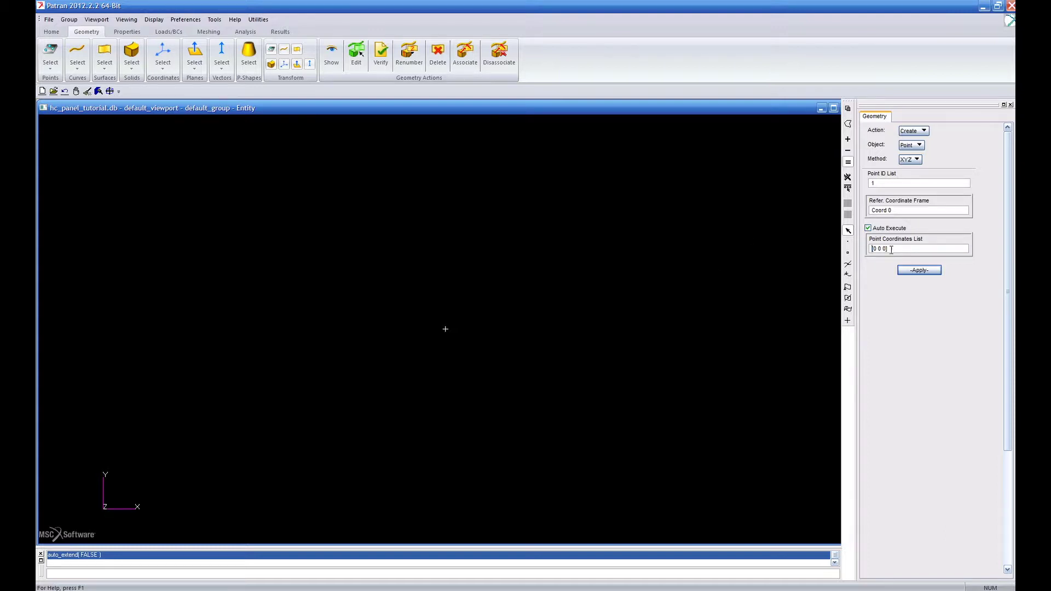
pyautogui.click(918, 272)
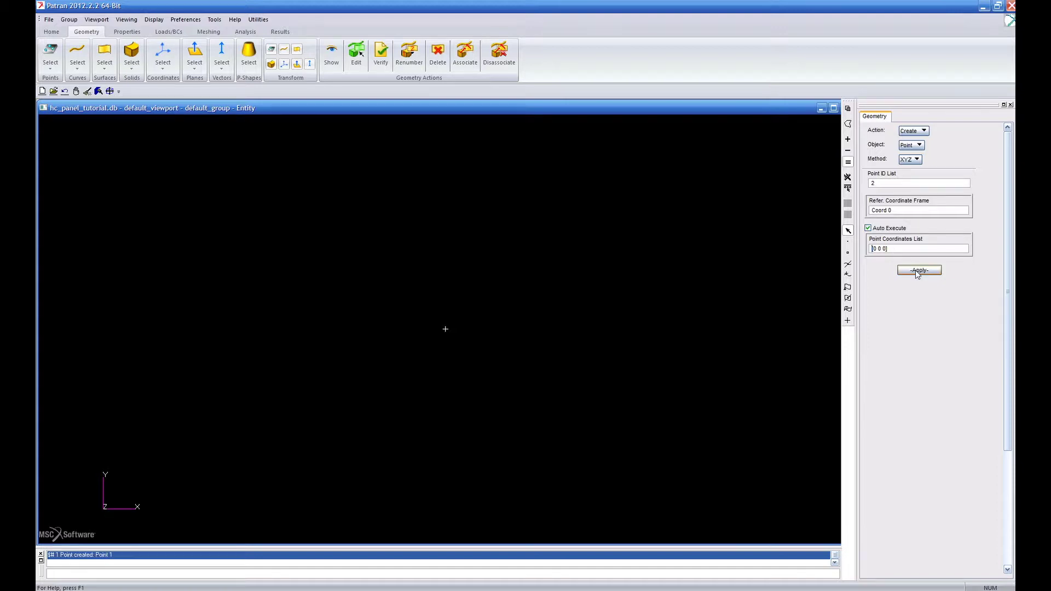
pyautogui.click(53, 33)
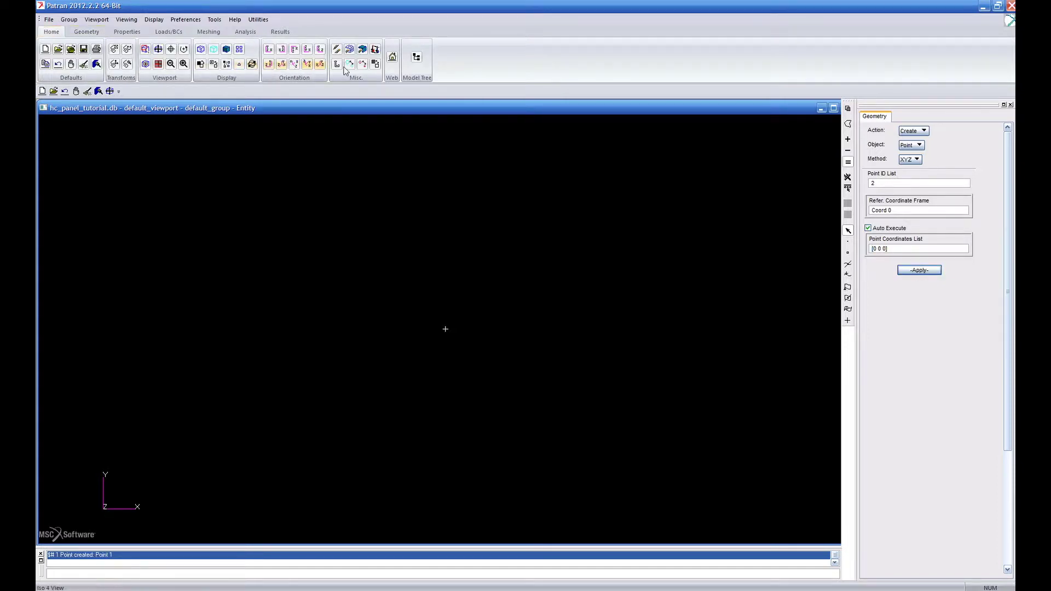
pyautogui.click(363, 64)
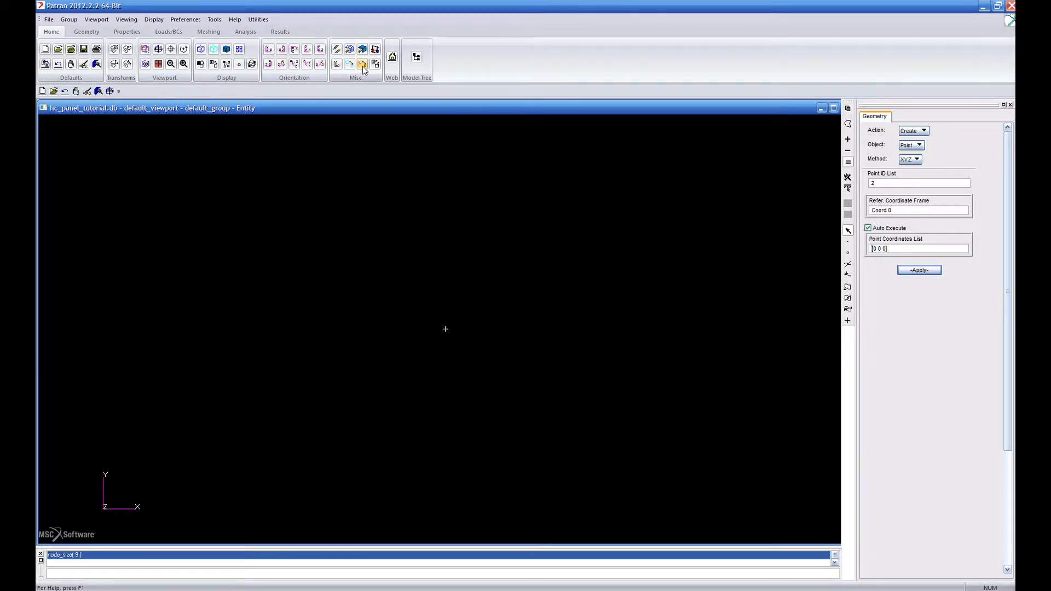
pyautogui.click(353, 65)
# Create the remaining lower corner points at [100 0 0], [100 25 0] and [0 25 0].
pyautogui.write('100')
pyautogui.click(911, 269)
pyautogui.click(158, 50)
pyautogui.press('Right')
pyautogui.press('Right')
pyautogui.press('BackSpace')
pyautogui.write('25')
pyautogui.click(929, 272)
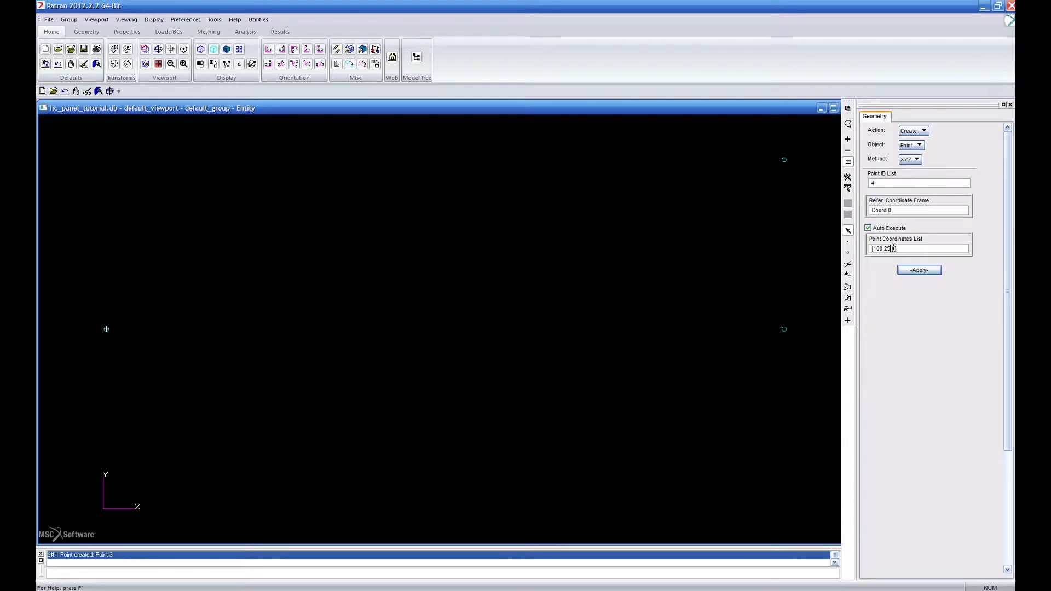
pyautogui.moveTo(883, 249); pyautogui.dragTo(871, 248)
pyautogui.write('0')
# Create two upper corner points at [0 25 10] and [100 25 10].
pyautogui.moveTo(784, 335); pyautogui.dragTo(716, 347, button='middle')
pyautogui.scroll(3, 591, 284)
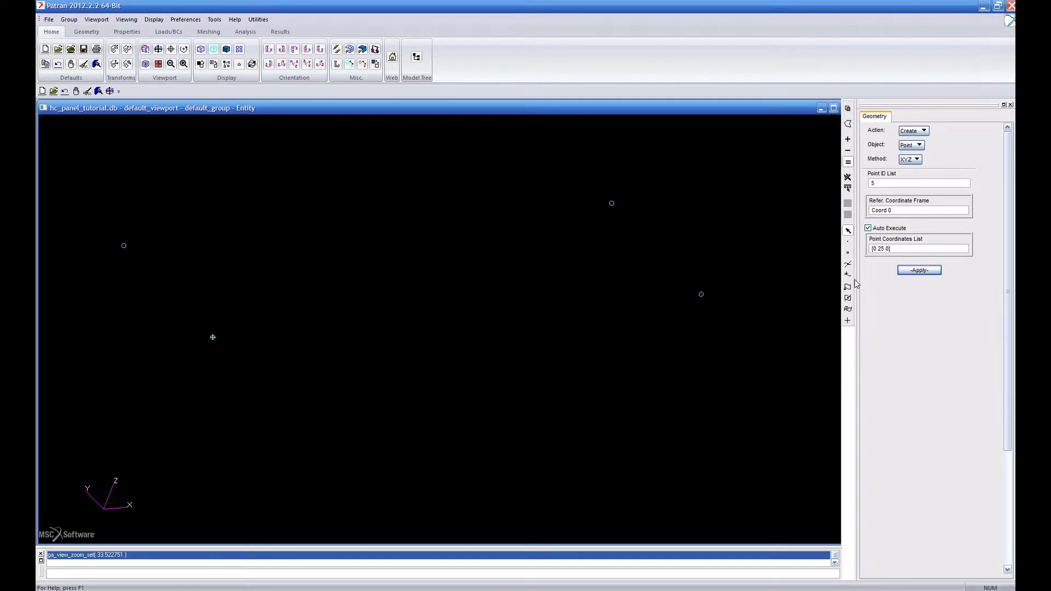
pyautogui.press('BackSpace')
pyautogui.write('10]')
pyautogui.click(922, 271)
pyautogui.click(884, 249)
pyautogui.click(875, 248)
pyautogui.write('10')
pyautogui.press('Return')
# Create the last two upper corner points at [100 0 10] and [0 0 10].
pyautogui.press('BackSpace')
pyautogui.press('BackSpace')
pyautogui.write('0')
pyautogui.click(914, 271)
pyautogui.click(877, 248)
pyautogui.press('BackSpace')
pyautogui.press('BackSpace')
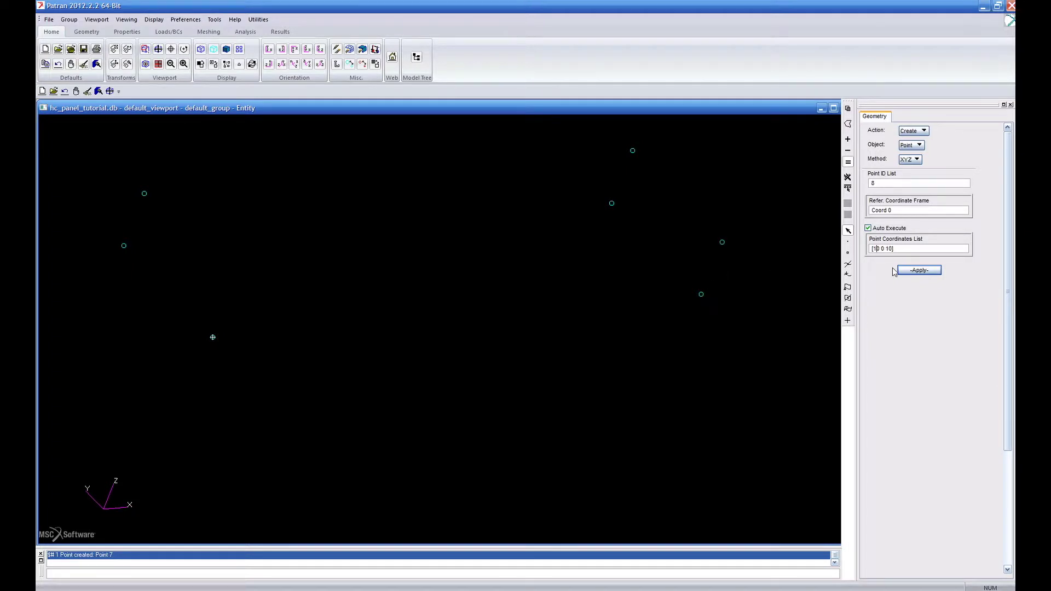
pyautogui.click(921, 270)
# Connect the four lower corner points with 2 Point curves to form a closed rectangle.
pyautogui.click(912, 145)
pyautogui.click(912, 158)
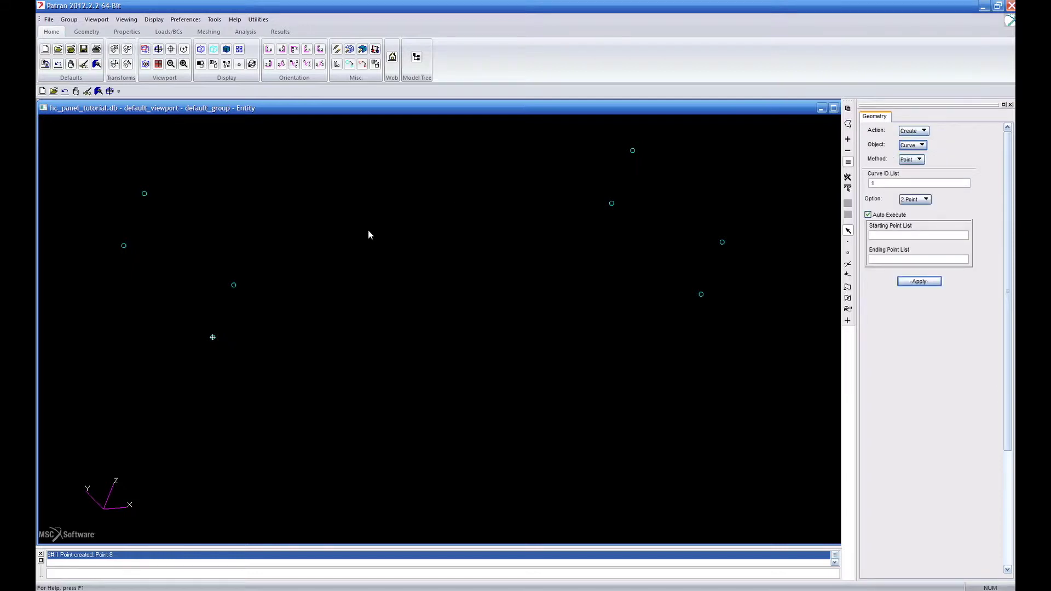
pyautogui.click(213, 337)
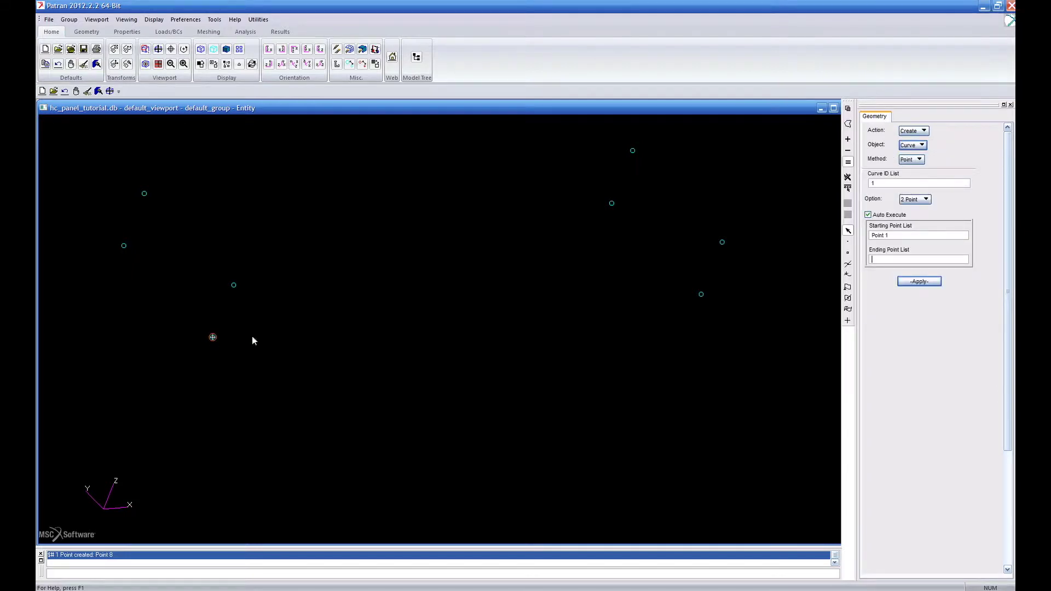
pyautogui.click(702, 296)
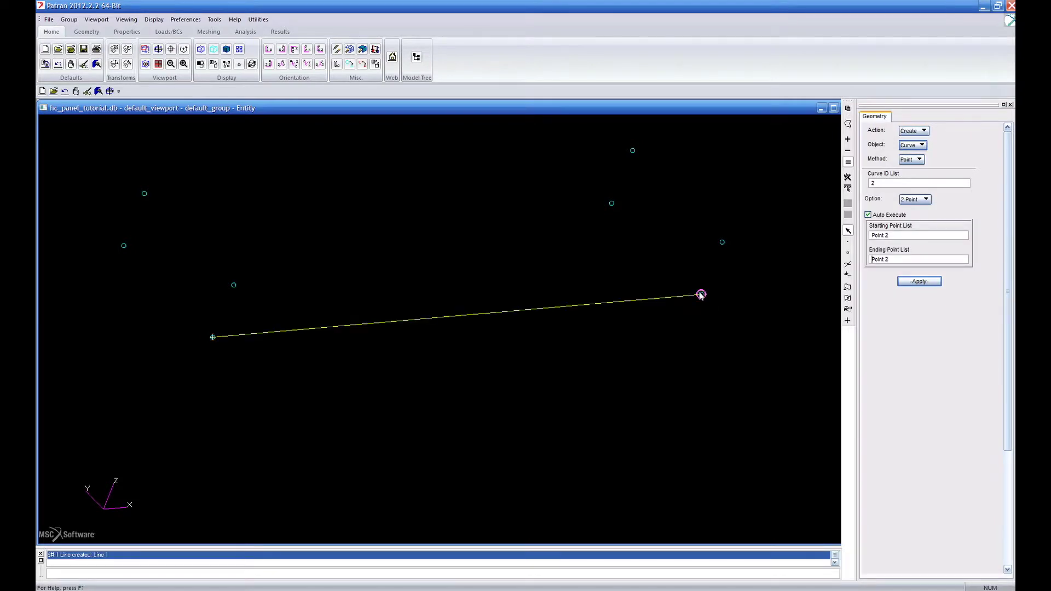
pyautogui.click(612, 203)
pyautogui.click(123, 247)
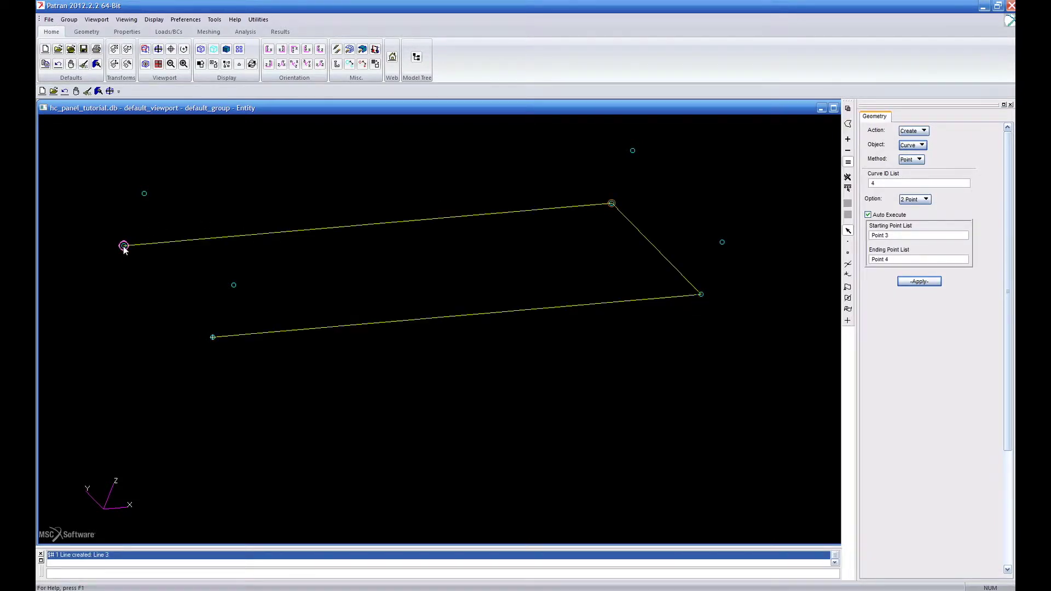
pyautogui.click(213, 338)
# Connect the four upper corner points with 2 Point curves to form a second closed rectangle.
pyautogui.click(234, 285)
pyautogui.click(722, 243)
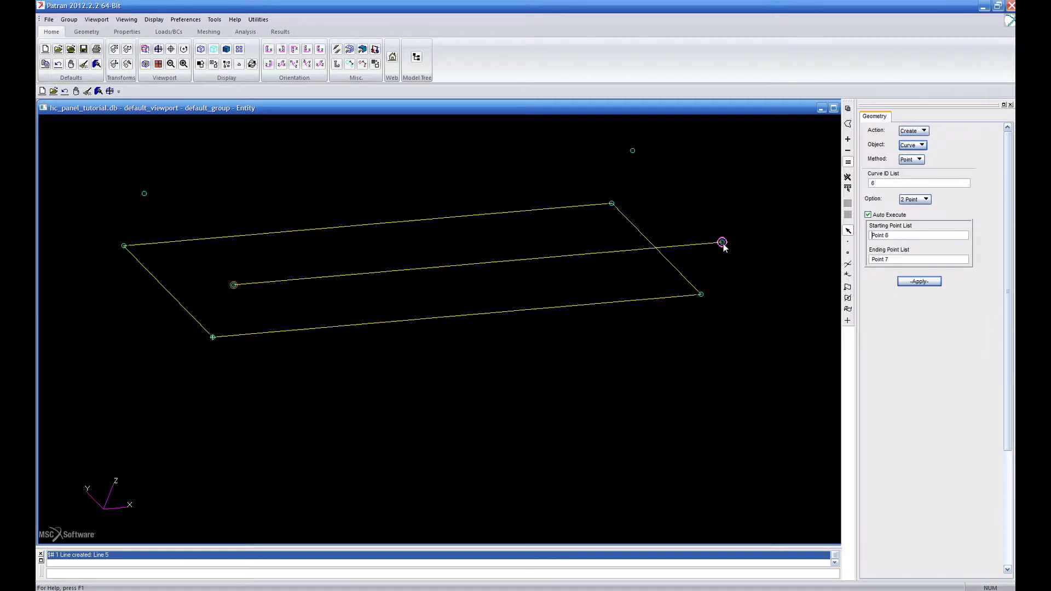
pyautogui.click(722, 242)
pyautogui.click(632, 151)
pyautogui.click(633, 152)
pyautogui.click(144, 193)
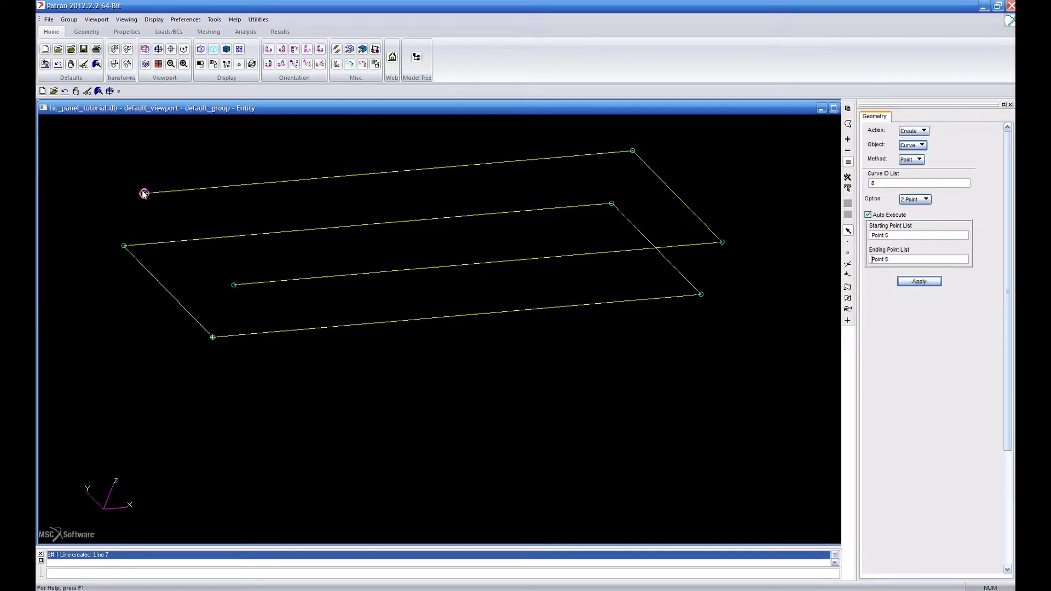
pyautogui.click(234, 285)
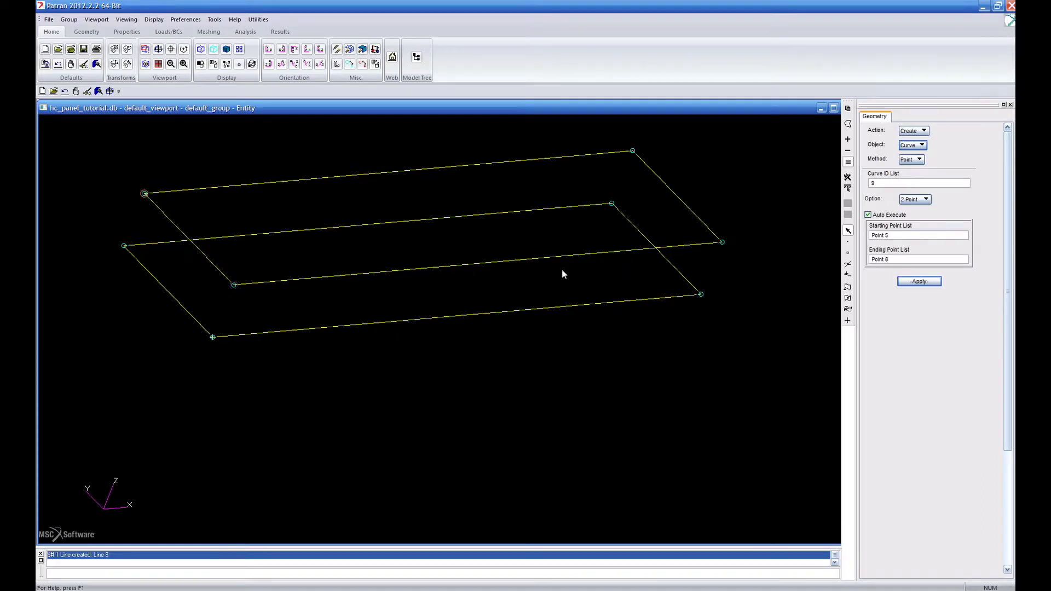
# Create a 2 Curve surface between the two short edges of the lower rectangle, Curve 4 and Curve 2.
pyautogui.click(914, 145)
pyautogui.click(923, 169)
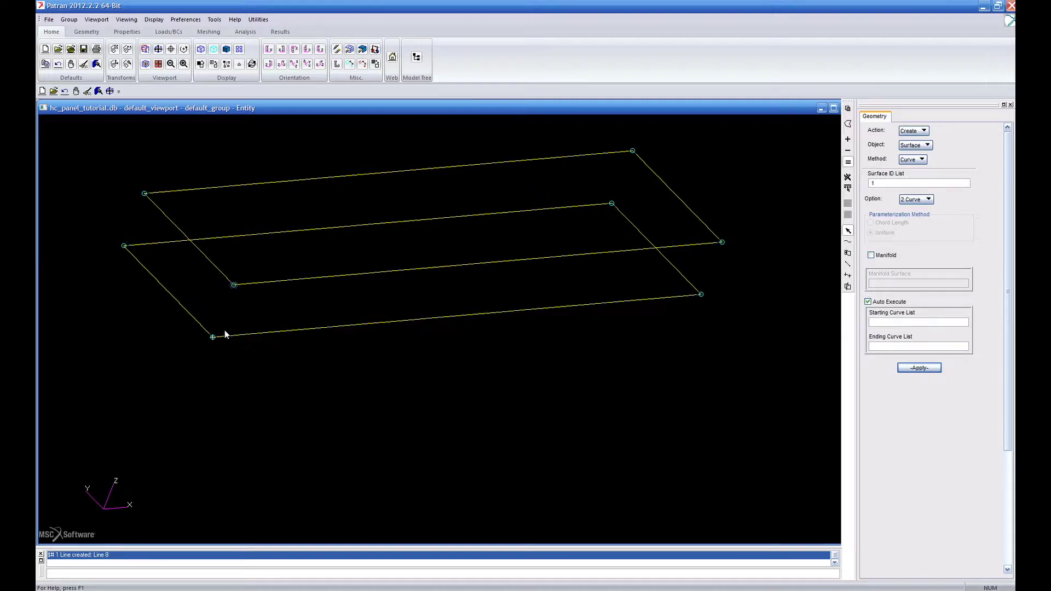
pyautogui.click(204, 326)
pyautogui.click(685, 278)
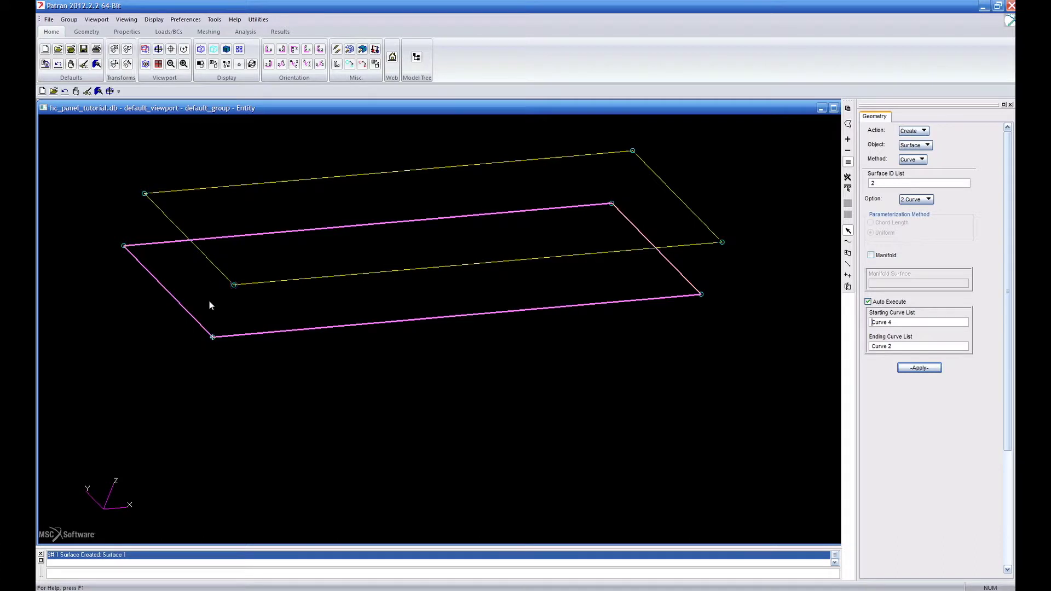
# Display the model smooth shaded and create a 2 Curve surface between the upper rectangle's short edges, Curve 8 and Curve 6.
pyautogui.click(226, 49)
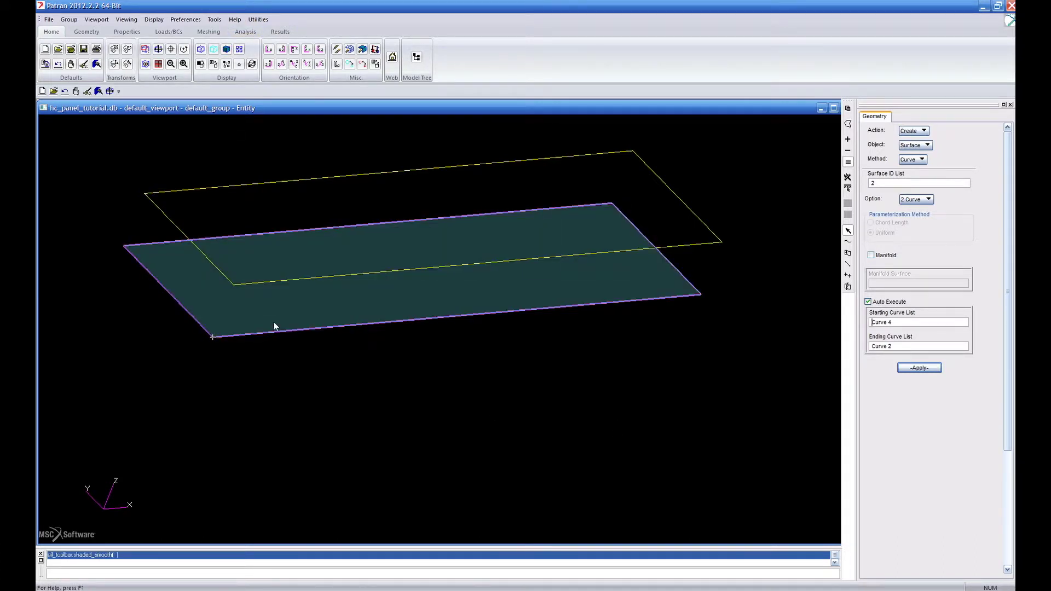
pyautogui.click(153, 205)
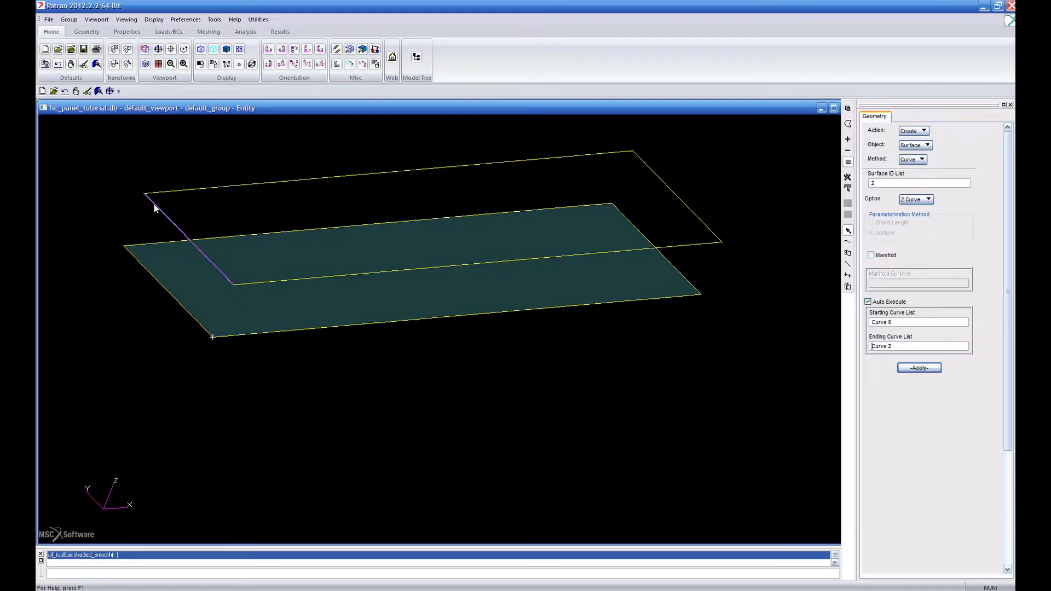
pyautogui.click(673, 190)
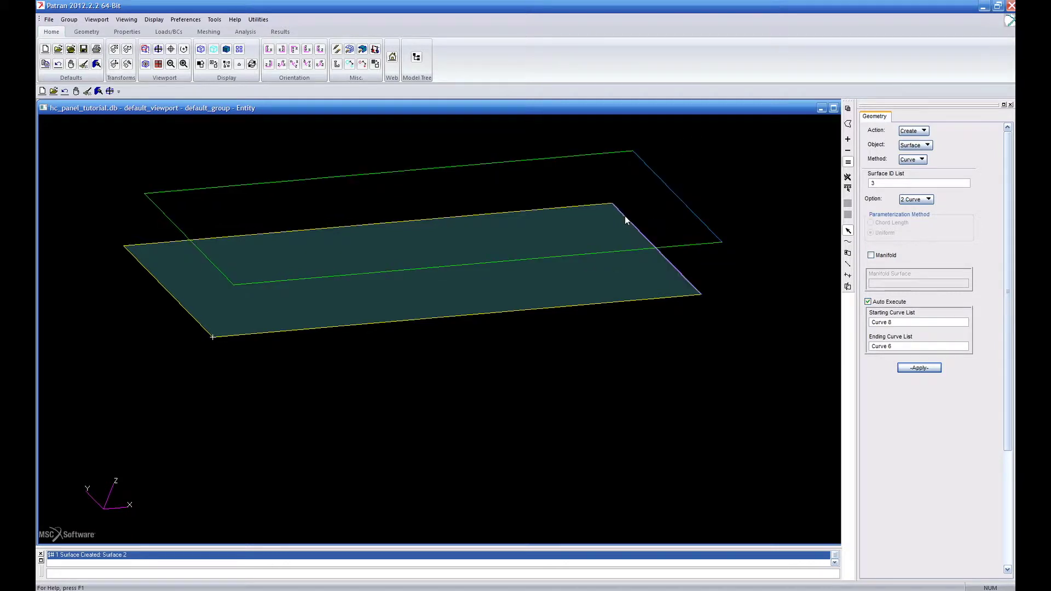
pyautogui.scroll(-1, 625, 218)
pyautogui.scroll(2, 613, 226)
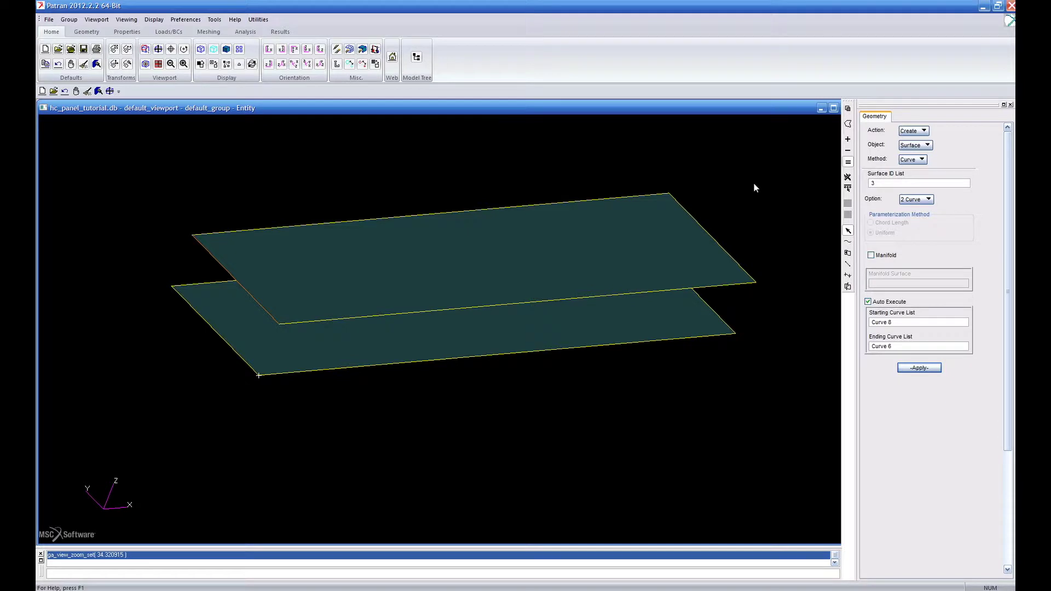
pyautogui.moveTo(746, 215)
pyautogui.mouseDown(button='middle')
pyautogui.moveTo(747, 201)
pyautogui.moveTo(750, 212)
pyautogui.mouseUp(button='middle')
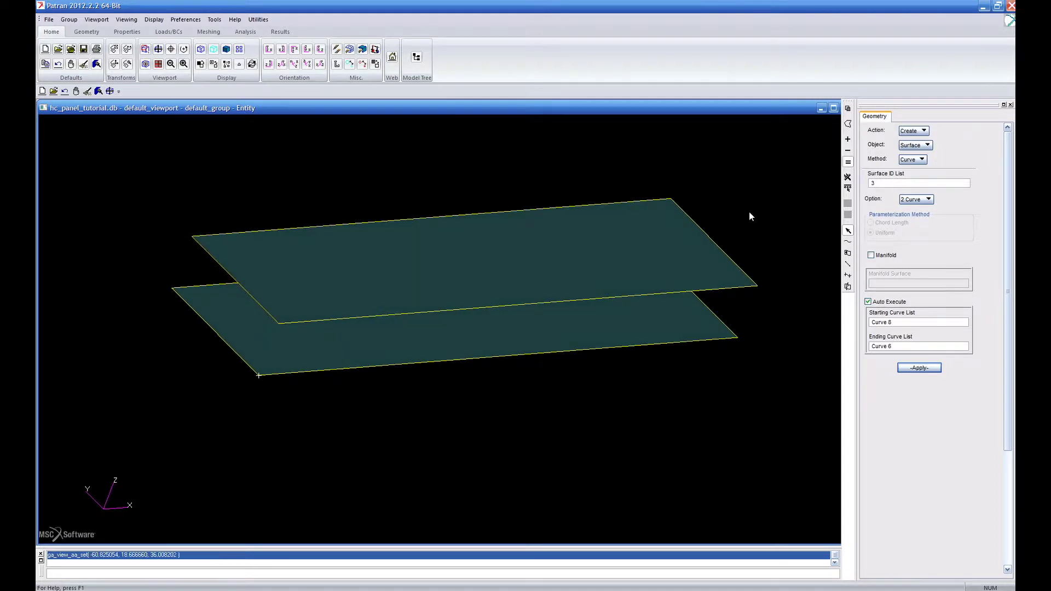
# Post all four light sources, ambient and directional_1 to directional_3, to brighten the shaded surfaces.
pyautogui.click(195, 21)
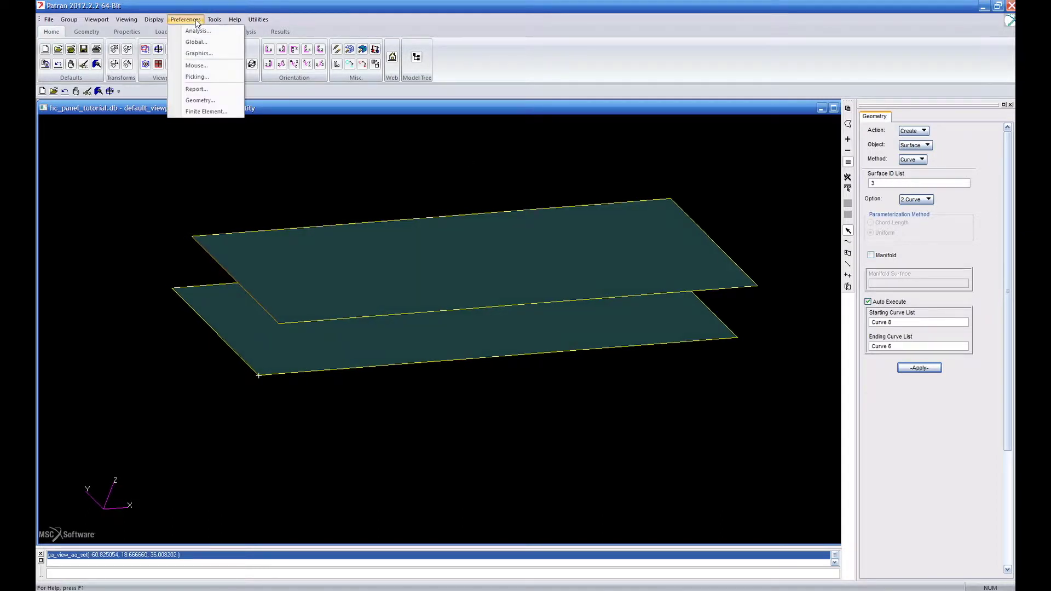
pyautogui.moveTo(154, 20)
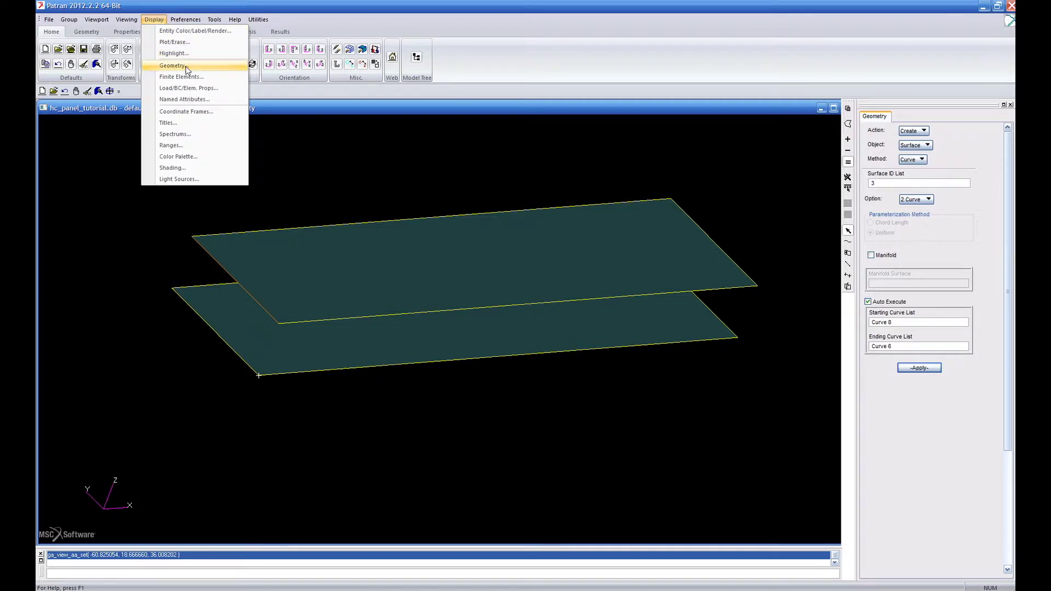
pyautogui.click(189, 179)
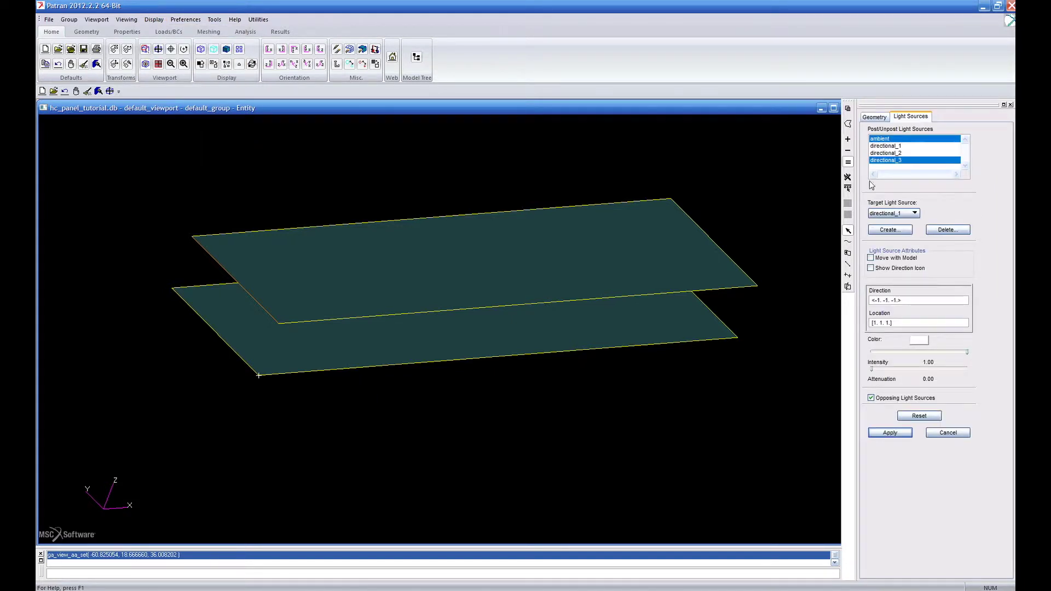
pyautogui.moveTo(898, 140); pyautogui.dragTo(898, 159)
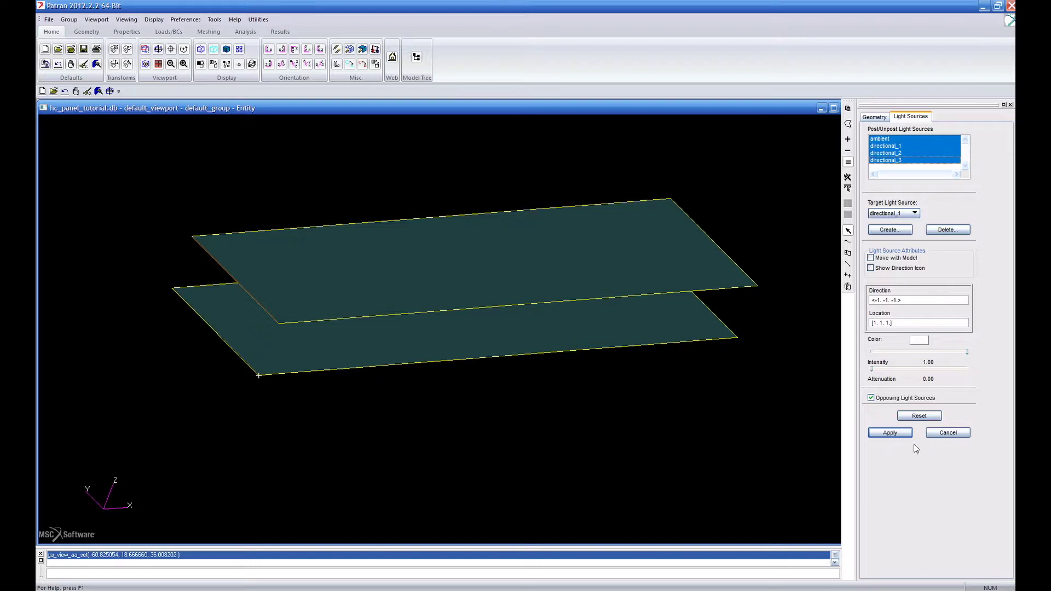
pyautogui.click(892, 433)
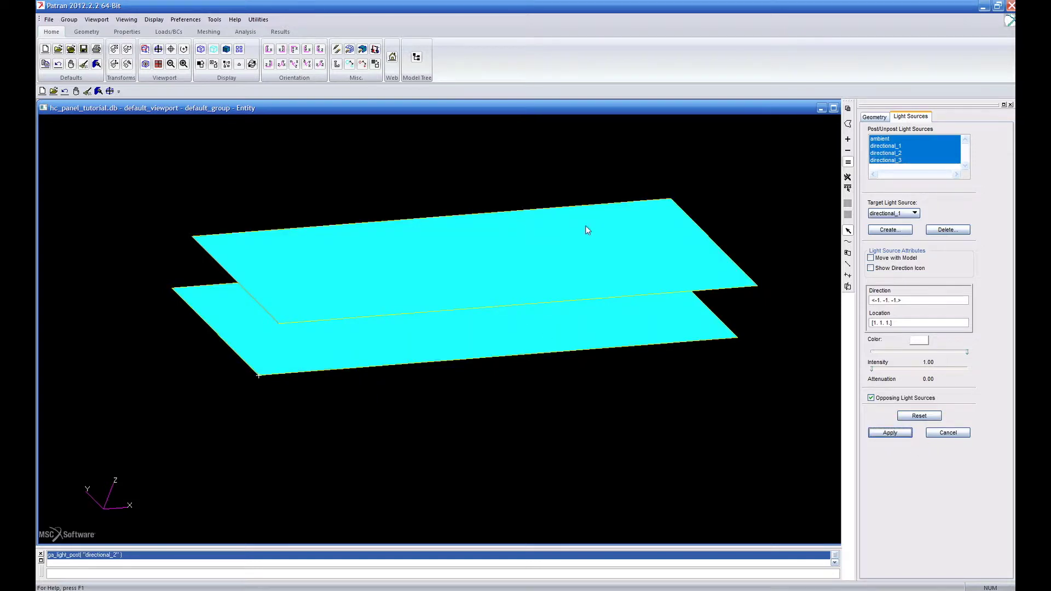
pyautogui.moveTo(655, 305); pyautogui.dragTo(780, 350, button='middle')
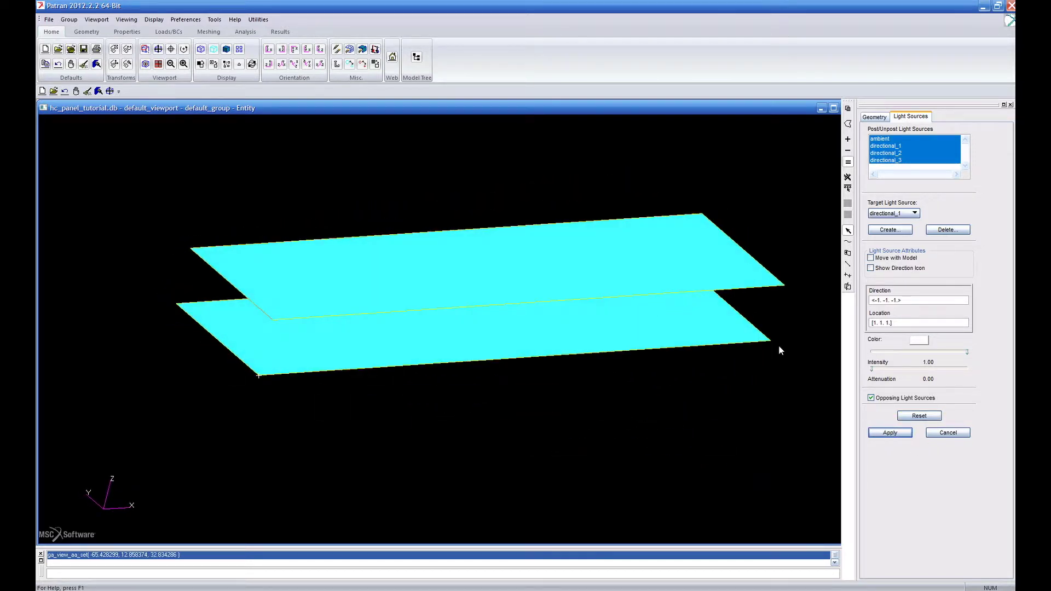
pyautogui.click(948, 432)
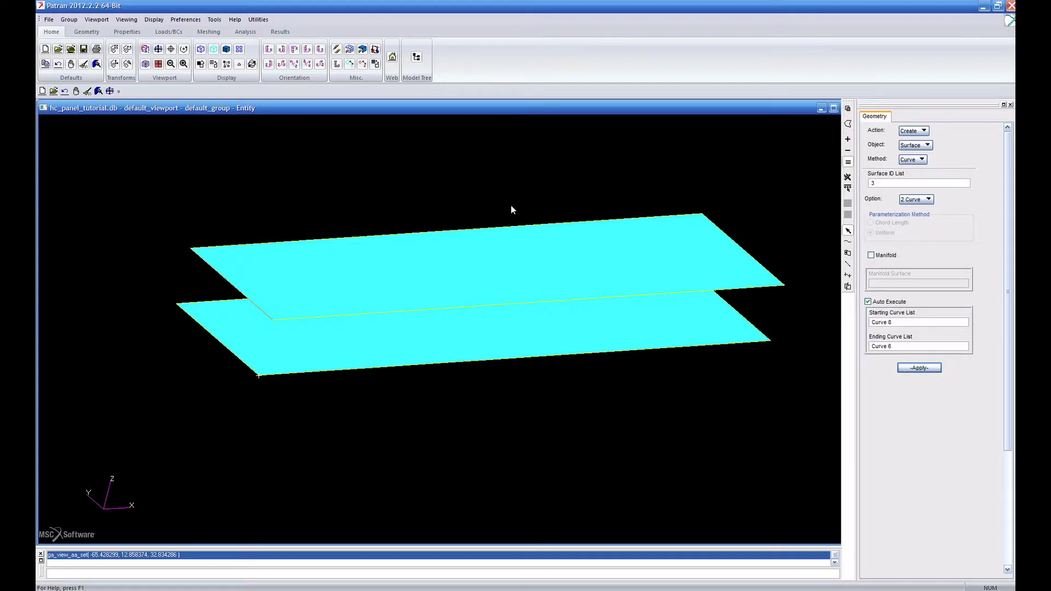
# Create a group named fs_bot containing the lower surface, Surface 1, and make it current.
pyautogui.click(69, 19)
pyautogui.click(82, 31)
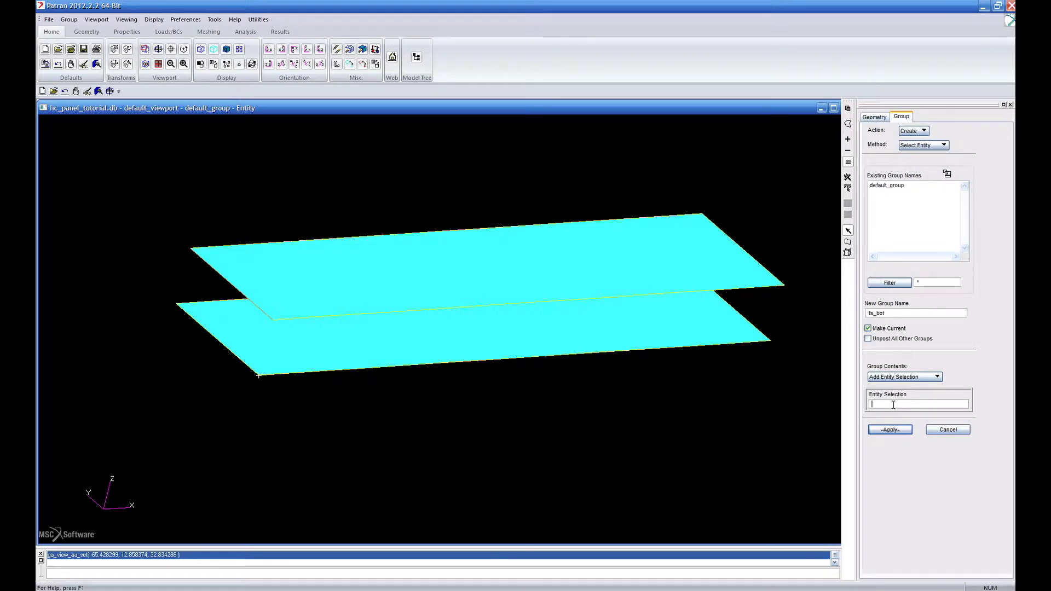
pyautogui.click(668, 330)
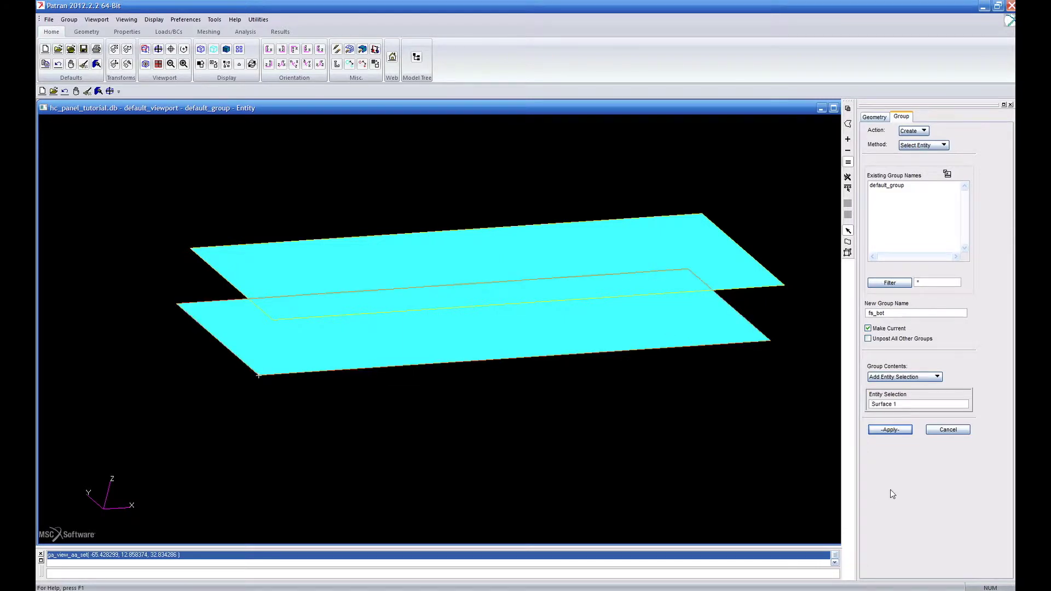
pyautogui.click(891, 429)
# Create a group named fs_top containing the upper surface, Surface 2, and make it current.
pyautogui.write('fs')
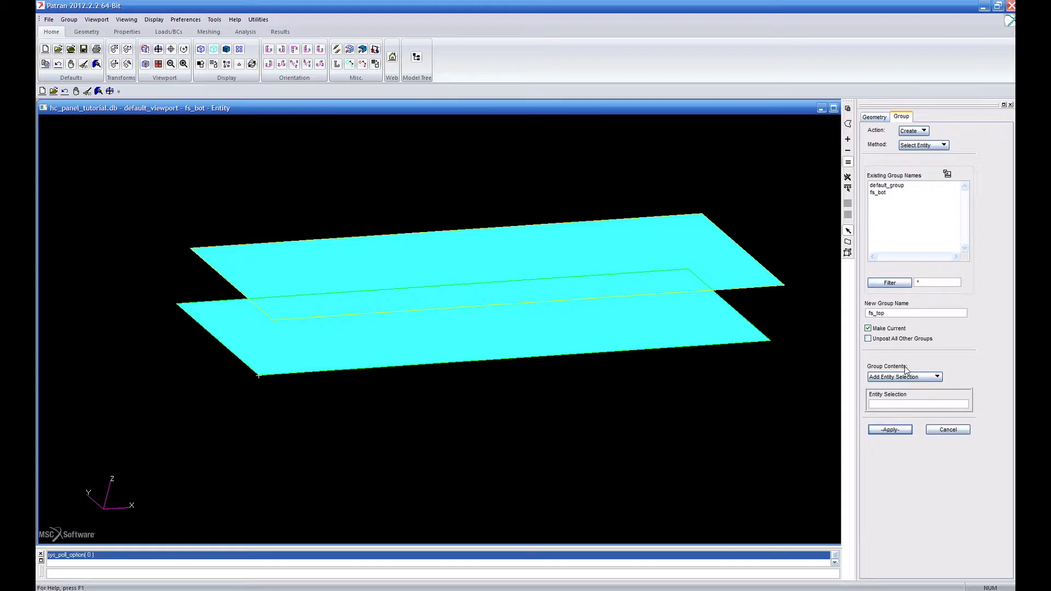
pyautogui.click(714, 238)
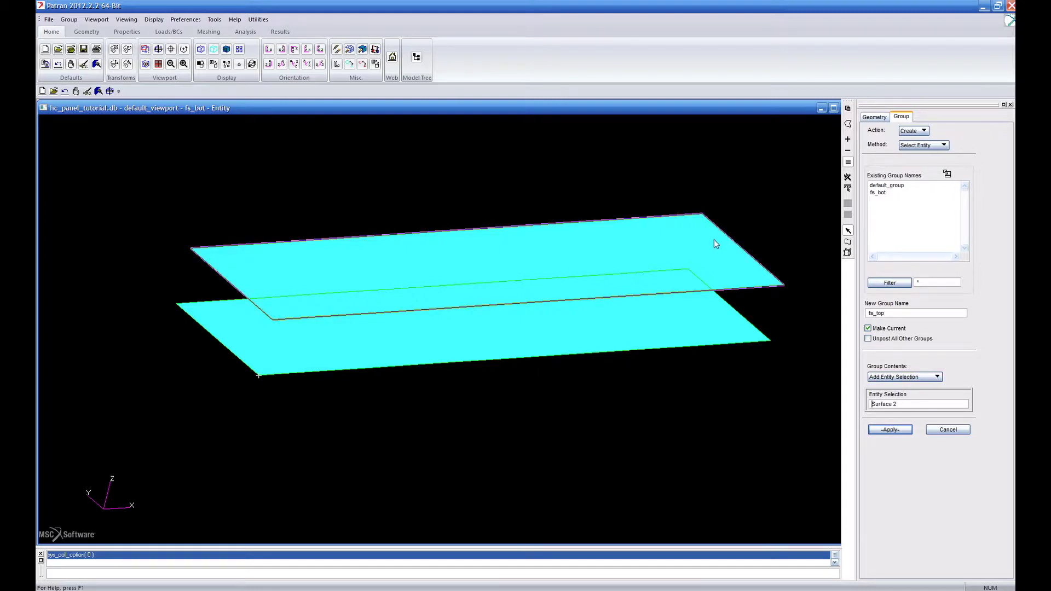
pyautogui.click(903, 430)
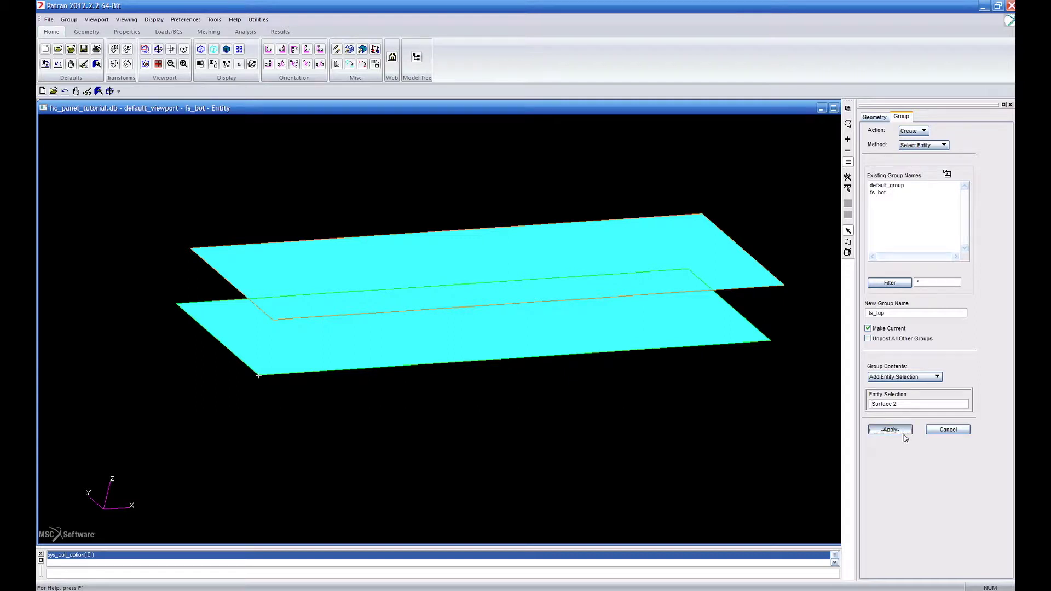
# Post only the fs_bot and fs_top groups in the viewport and fit the view to them.
pyautogui.click(913, 131)
pyautogui.click(911, 141)
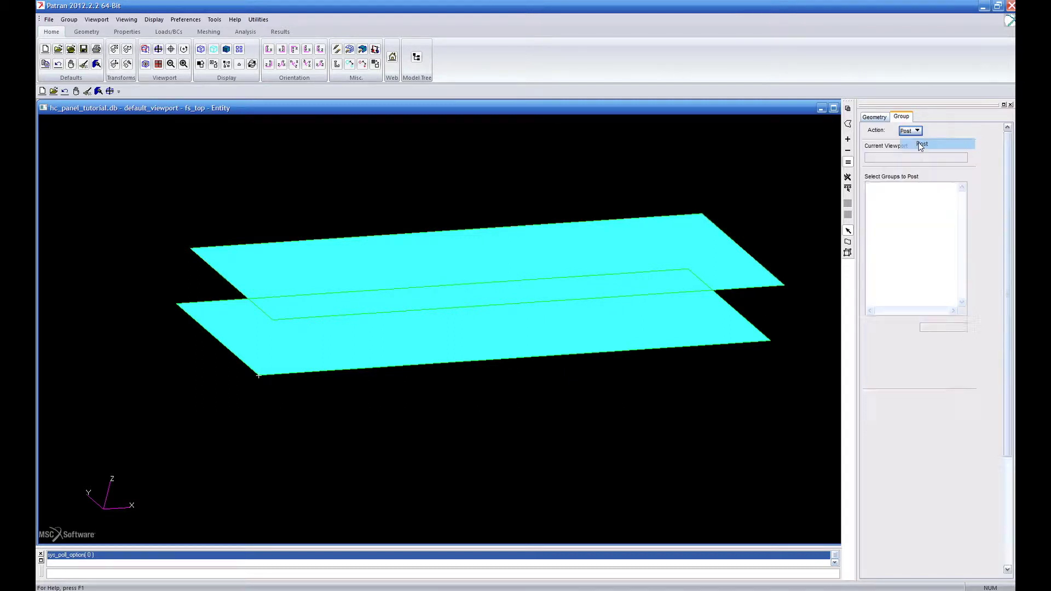
pyautogui.click(890, 400)
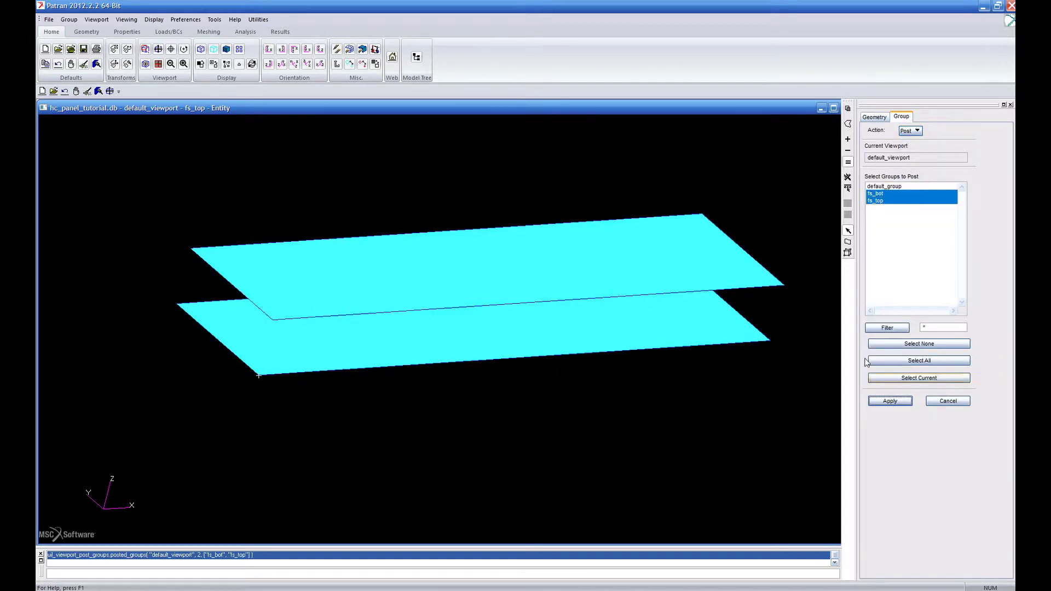
pyautogui.moveTo(688, 278)
pyautogui.mouseDown(button='middle')
pyautogui.moveTo(706, 275)
pyautogui.moveTo(685, 271)
pyautogui.mouseUp(button='middle')
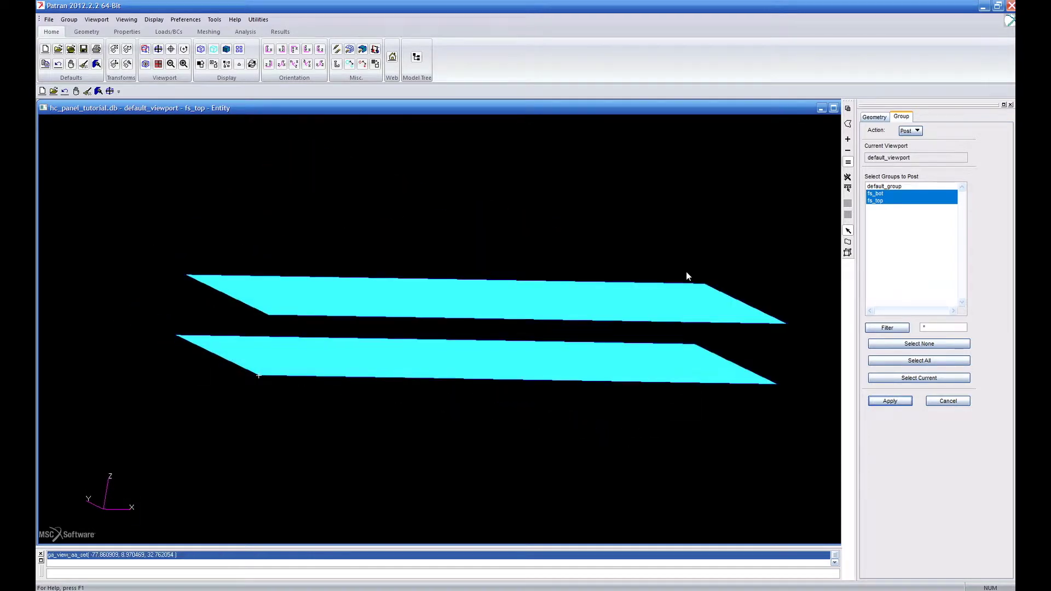
pyautogui.moveTo(283, 184); pyautogui.dragTo(285, 192, button='middle')
pyautogui.click(159, 48)
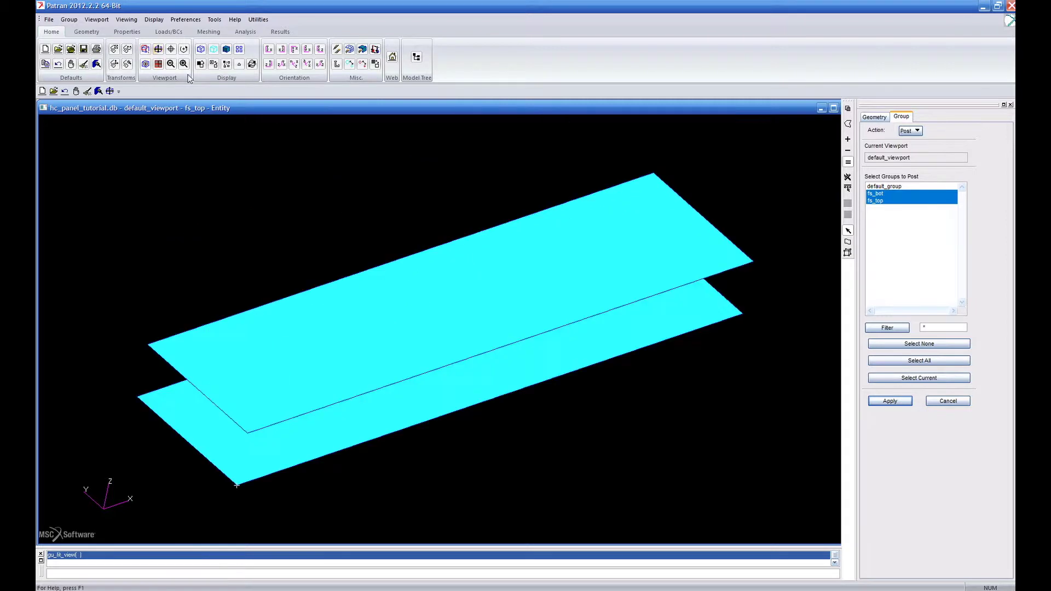
# Create an empty group named core and make it current.
pyautogui.click(874, 117)
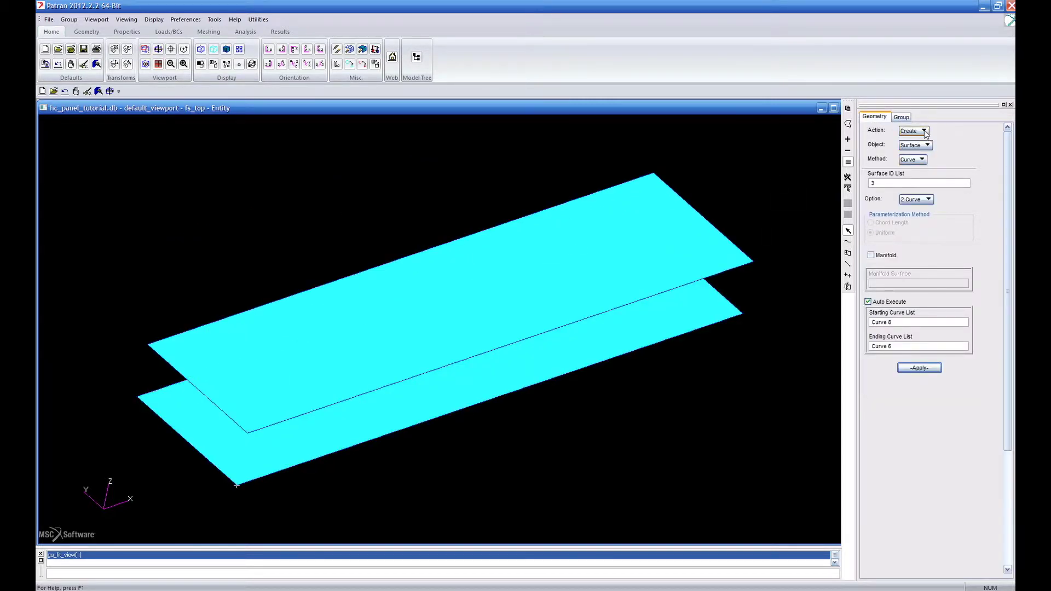
pyautogui.click(901, 117)
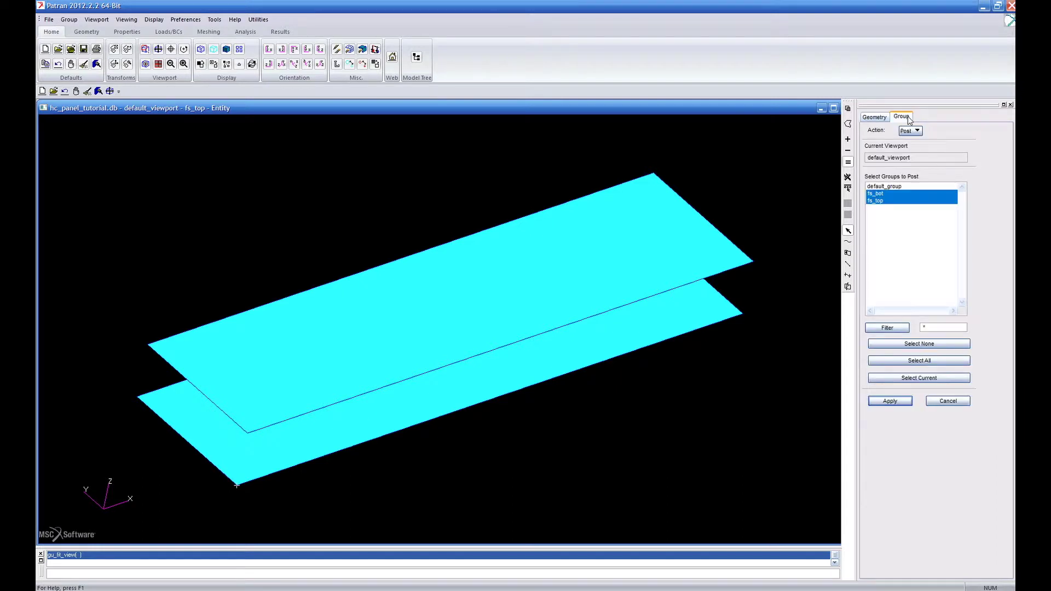
pyautogui.click(910, 130)
pyautogui.click(912, 131)
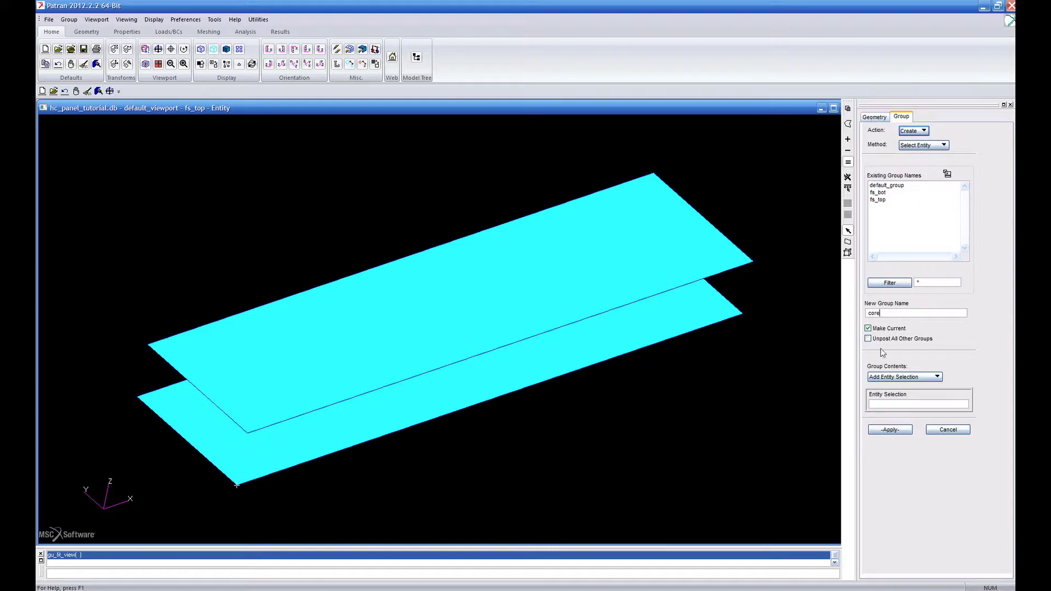
pyautogui.click(896, 431)
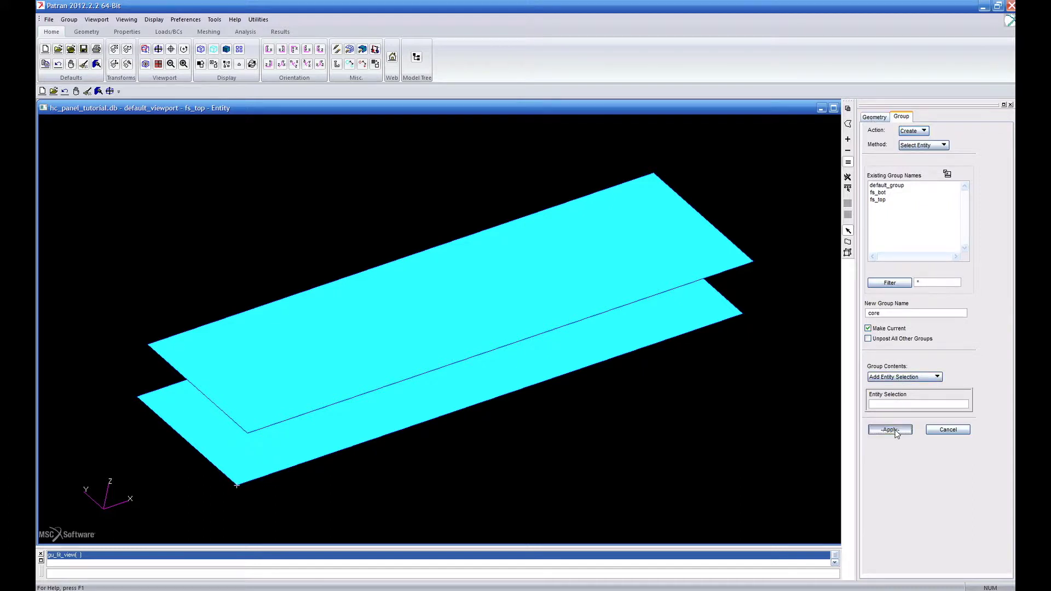
# Select only the current group, core, for posting.
pyautogui.click(912, 132)
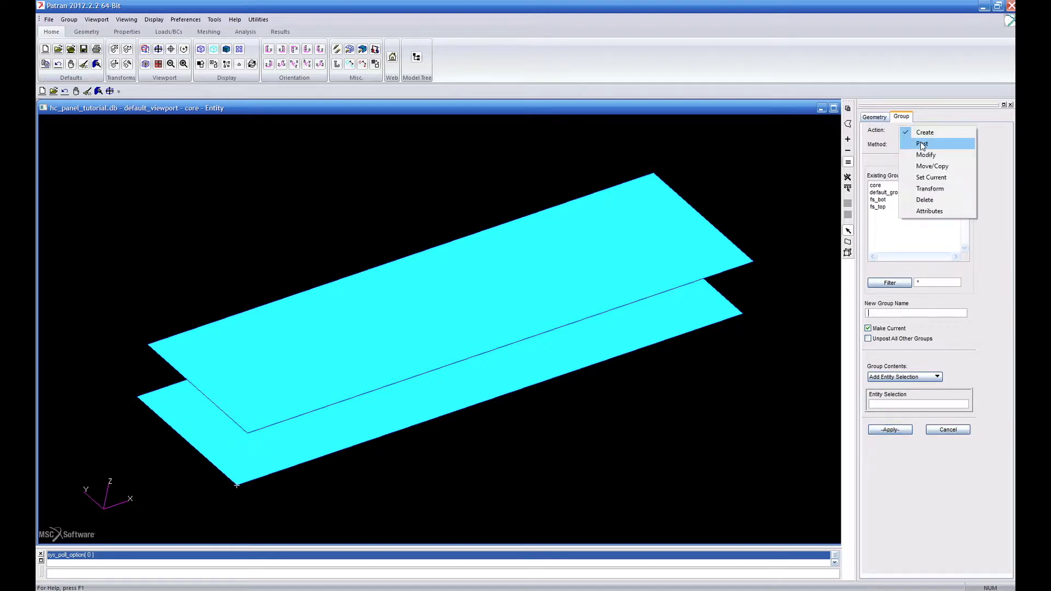
pyautogui.click(908, 143)
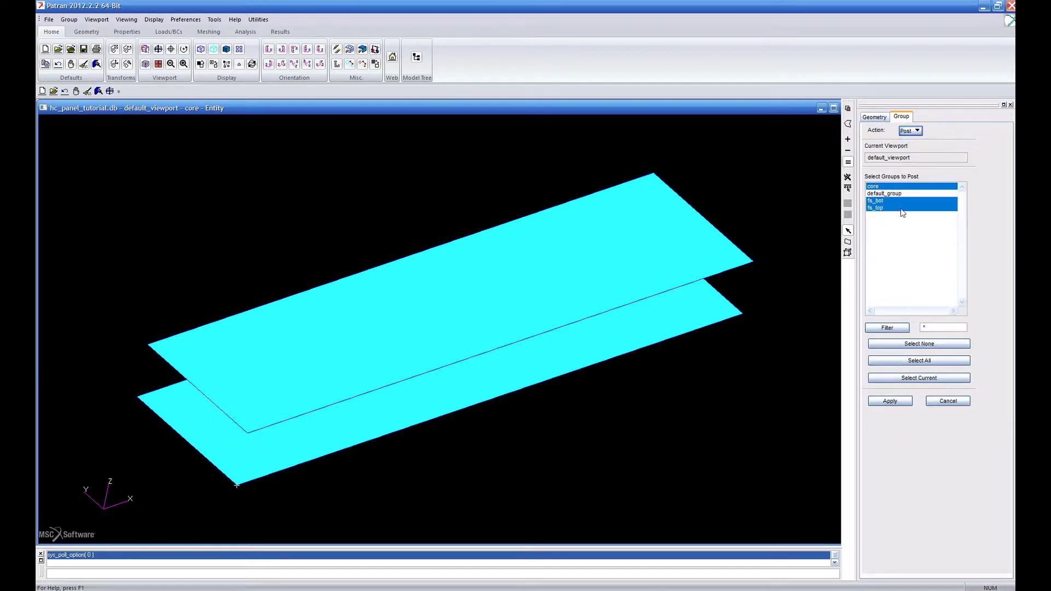
pyautogui.click(931, 378)
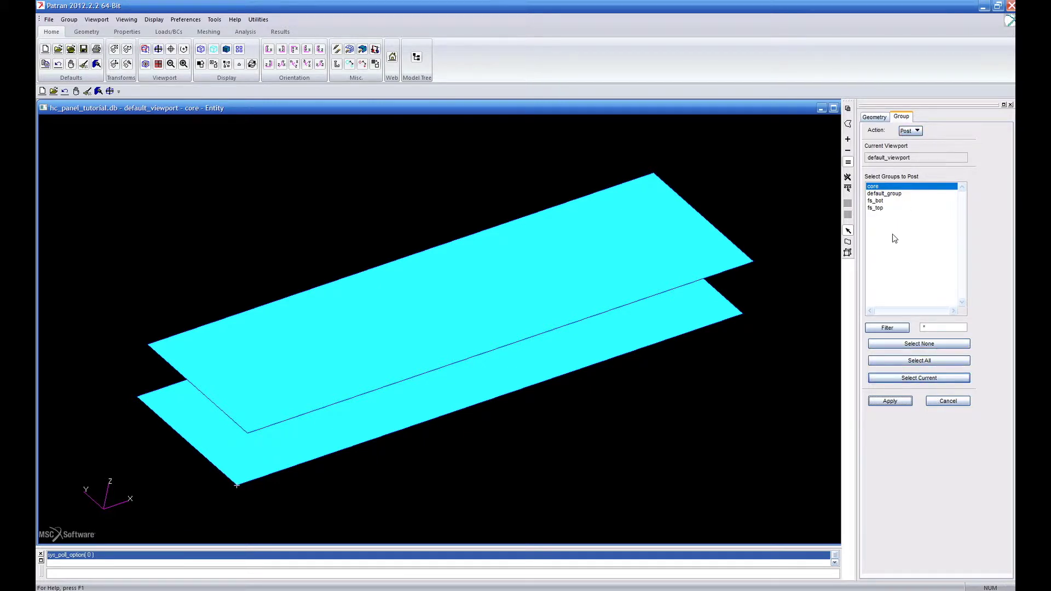
# Create a 2 Surface solid between the lower and upper face sheets, Surface 1 and Surface 2.
pyautogui.click(874, 117)
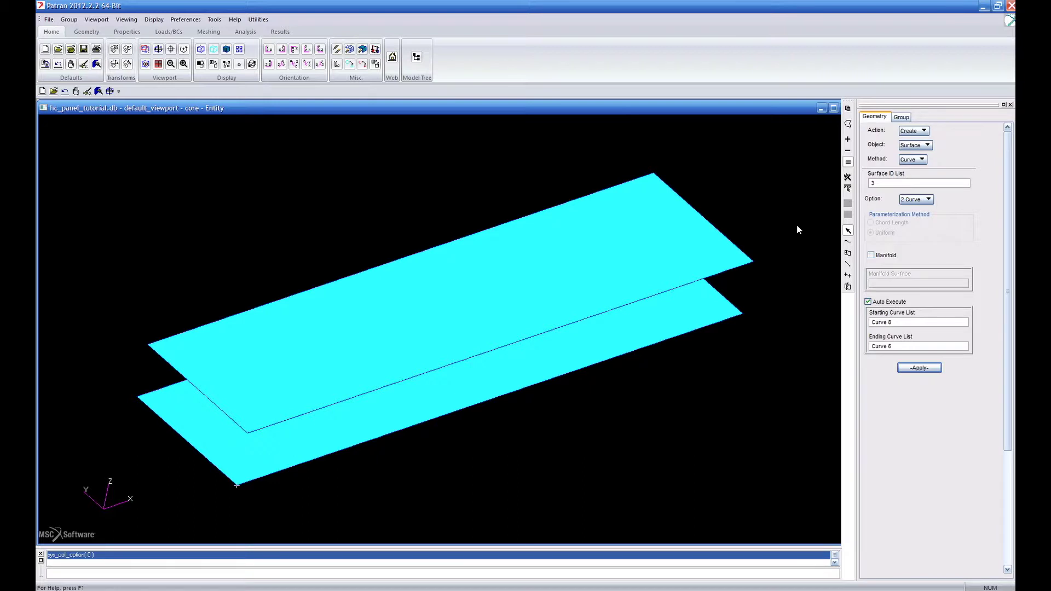
pyautogui.click(928, 145)
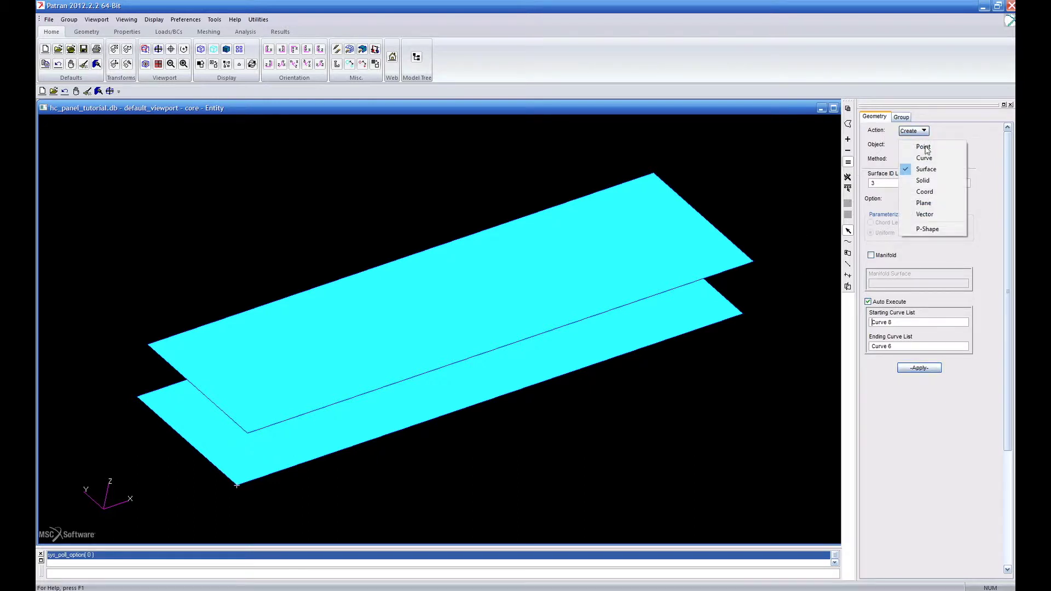
pyautogui.click(931, 179)
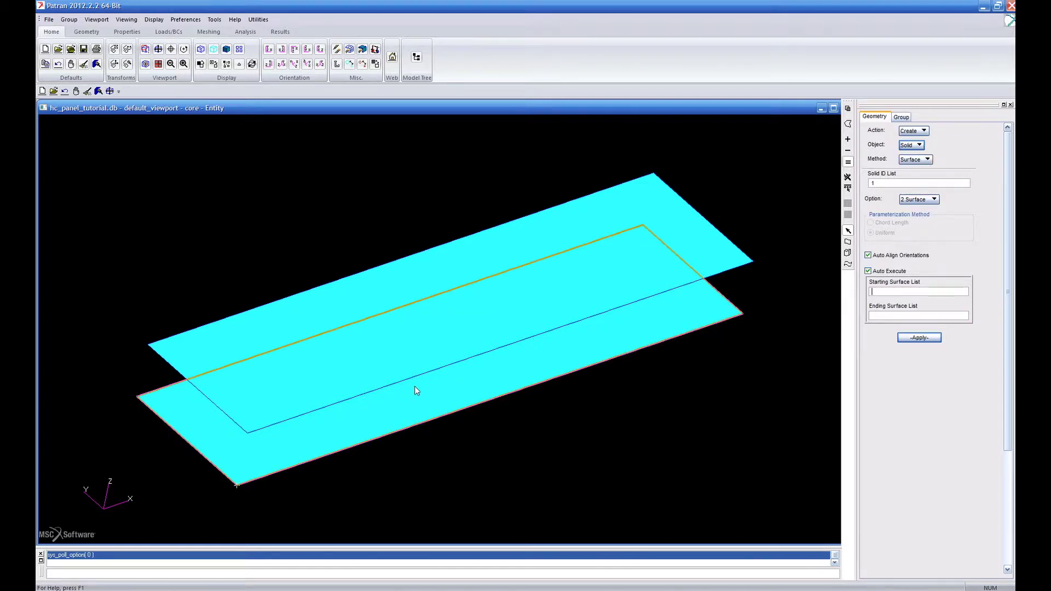
pyautogui.click(607, 338)
pyautogui.click(734, 255)
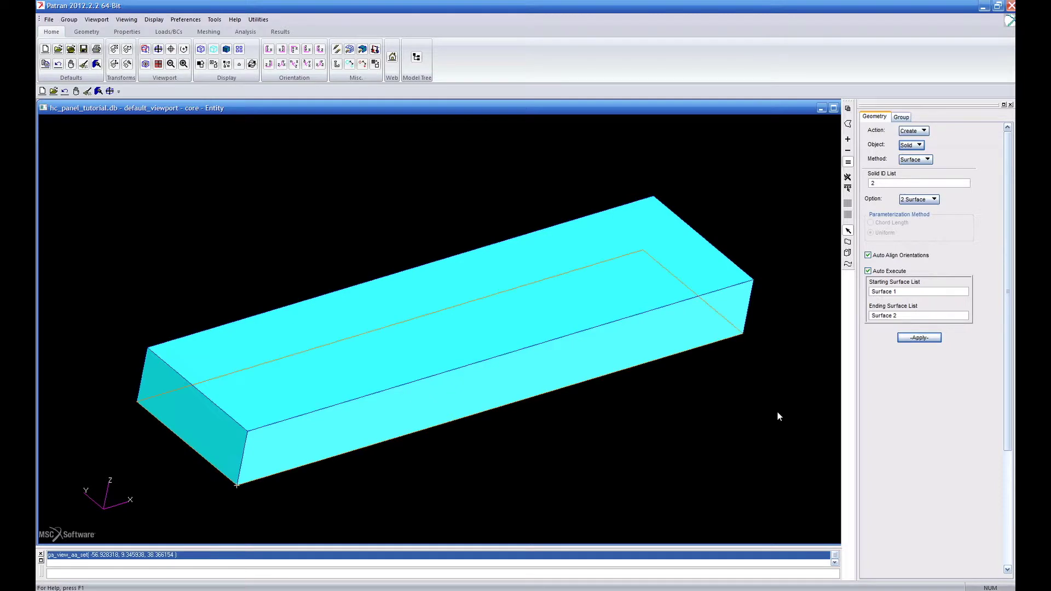
# Post the core, fs_bot and fs_top groups together in the viewport.
pyautogui.click(901, 117)
pyautogui.click(908, 132)
pyautogui.click(921, 143)
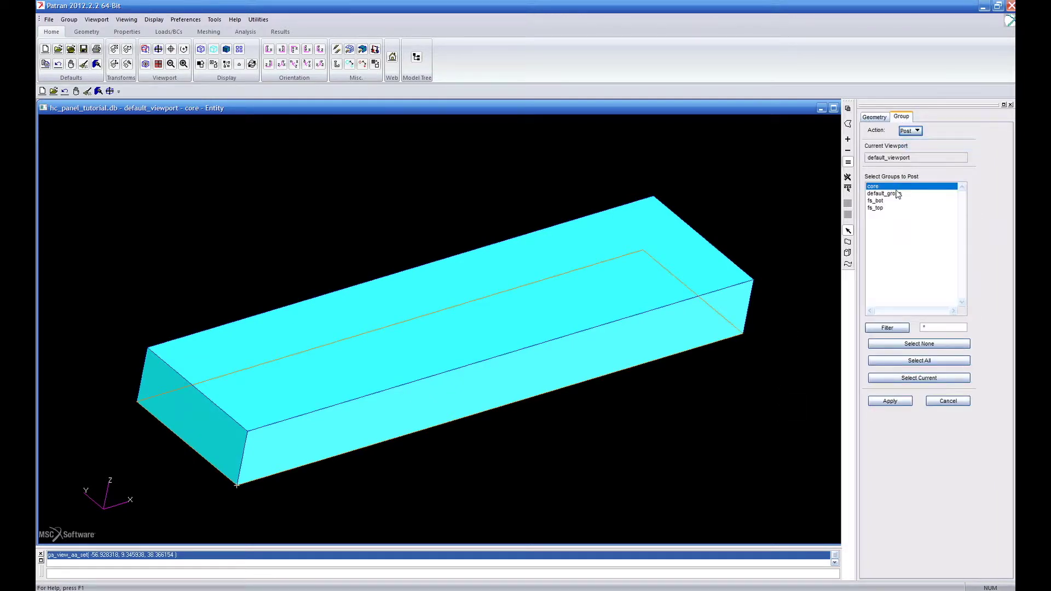
pyautogui.keyDown('ctrl'); pyautogui.click(875, 201); pyautogui.keyUp('ctrl')
pyautogui.keyDown('ctrl'); pyautogui.click(876, 208); pyautogui.keyUp('ctrl')
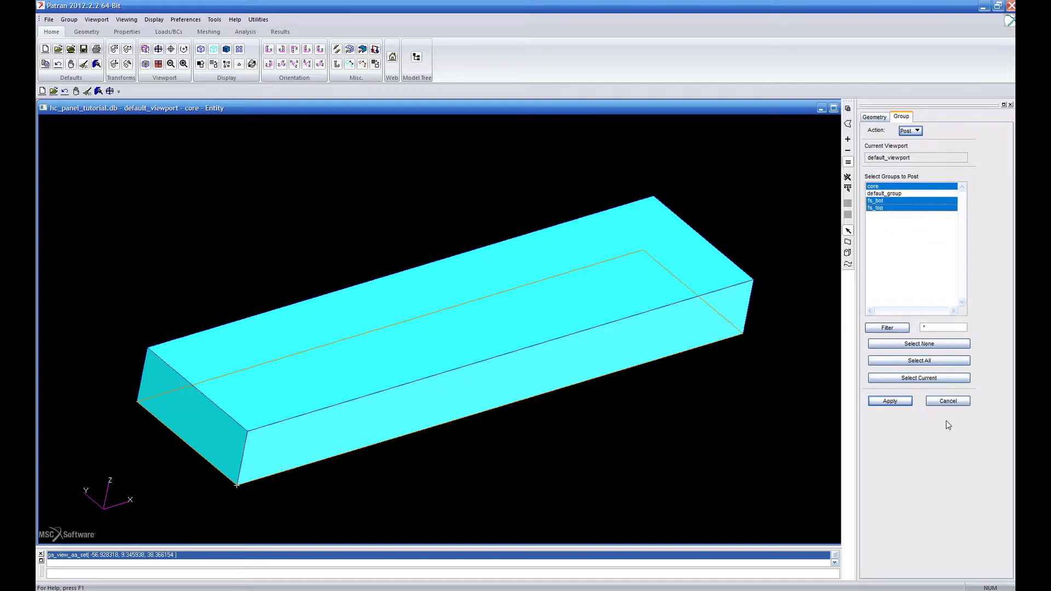
pyautogui.moveTo(721, 321)
pyautogui.mouseDown(button='middle')
pyautogui.moveTo(737, 290)
pyautogui.moveTo(737, 312)
pyautogui.mouseUp(button='middle')
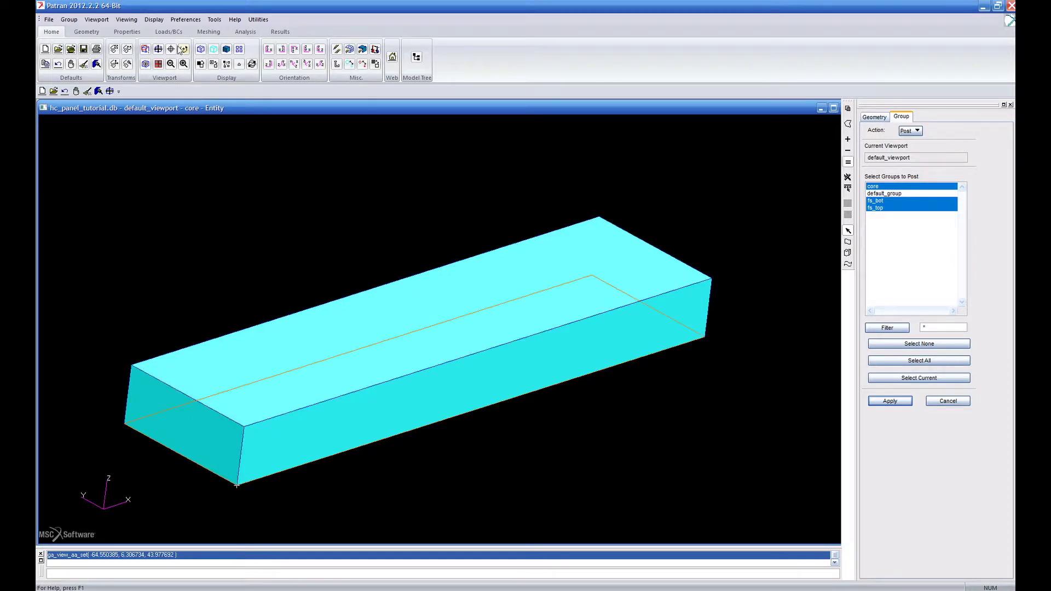
# Switch entity coloring to Group and render the fs_bot group as Shaded/Smooth with a green shade color.
pyautogui.click(154, 19)
pyautogui.click(173, 24)
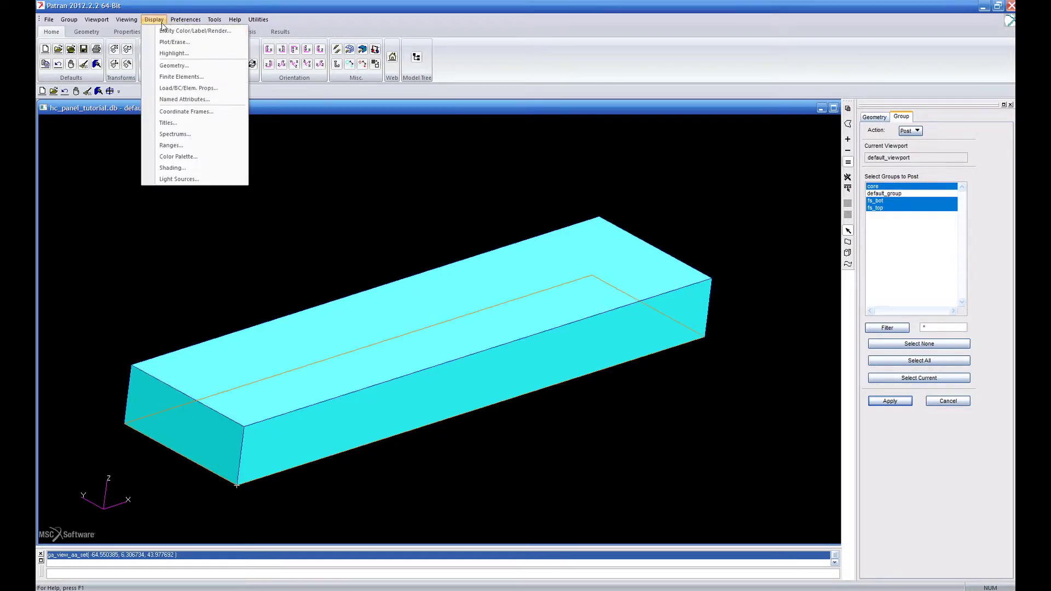
pyautogui.click(163, 31)
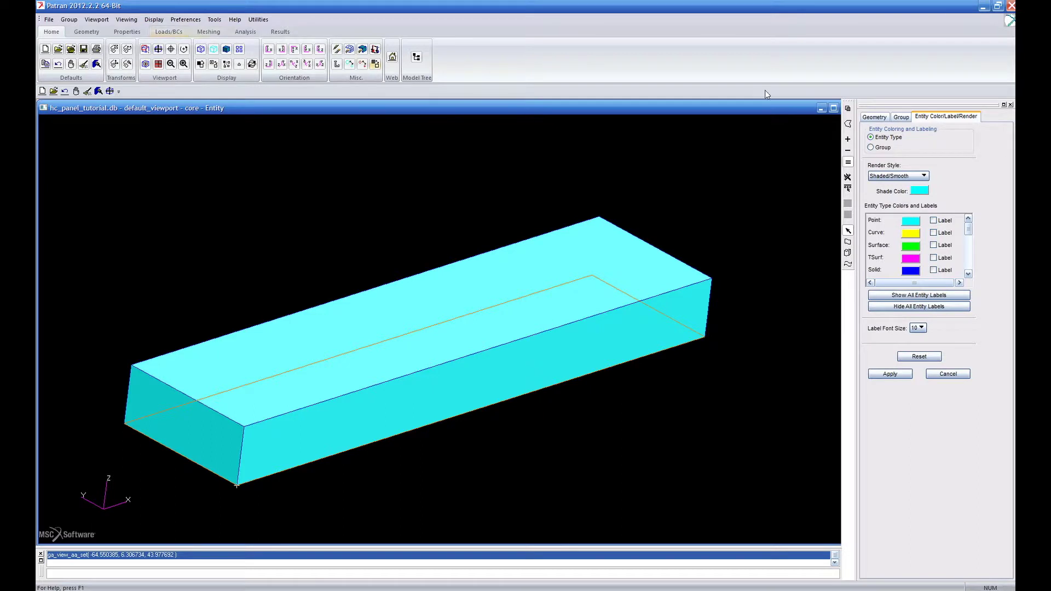
pyautogui.click(882, 149)
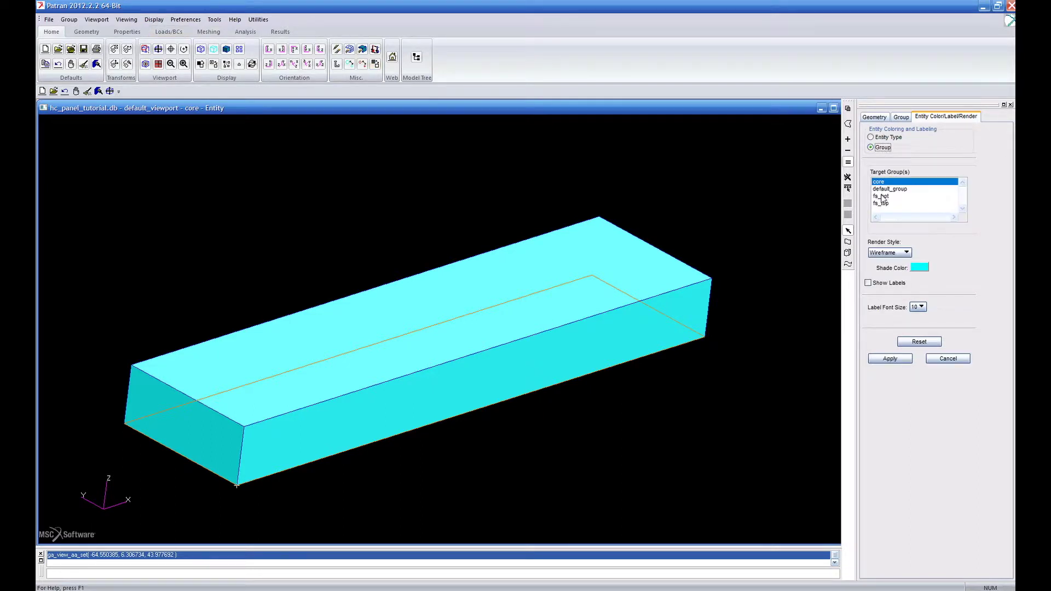
pyautogui.click(882, 196)
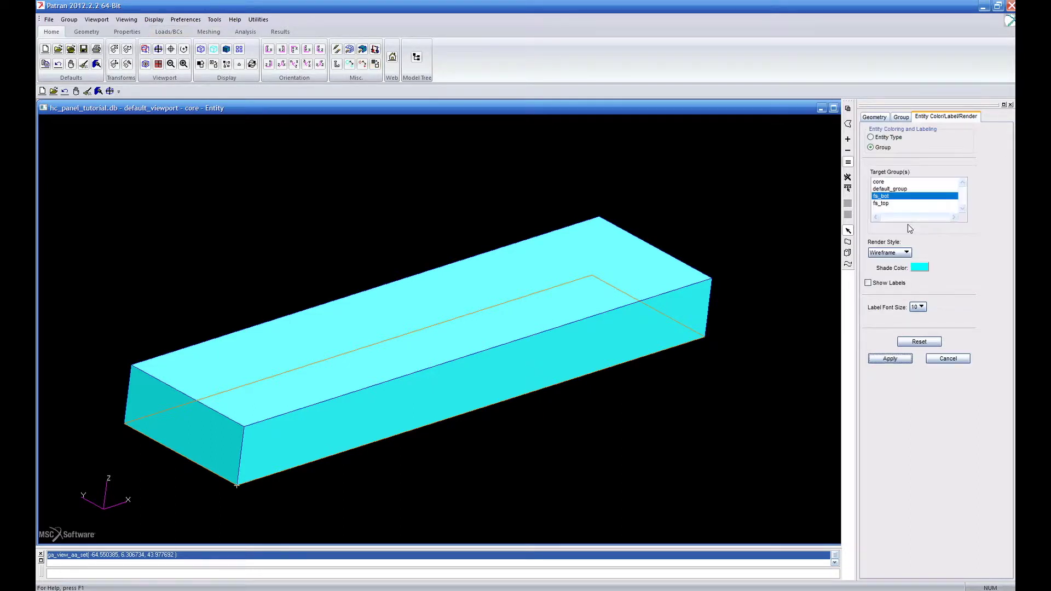
pyautogui.click(906, 253)
pyautogui.click(892, 312)
pyautogui.click(918, 268)
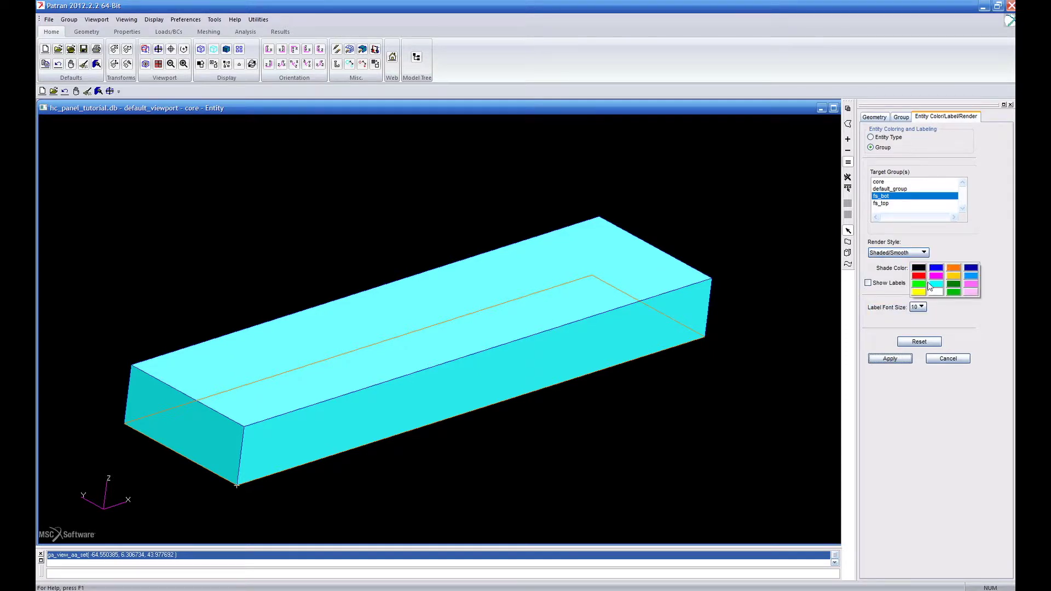
pyautogui.click(919, 283)
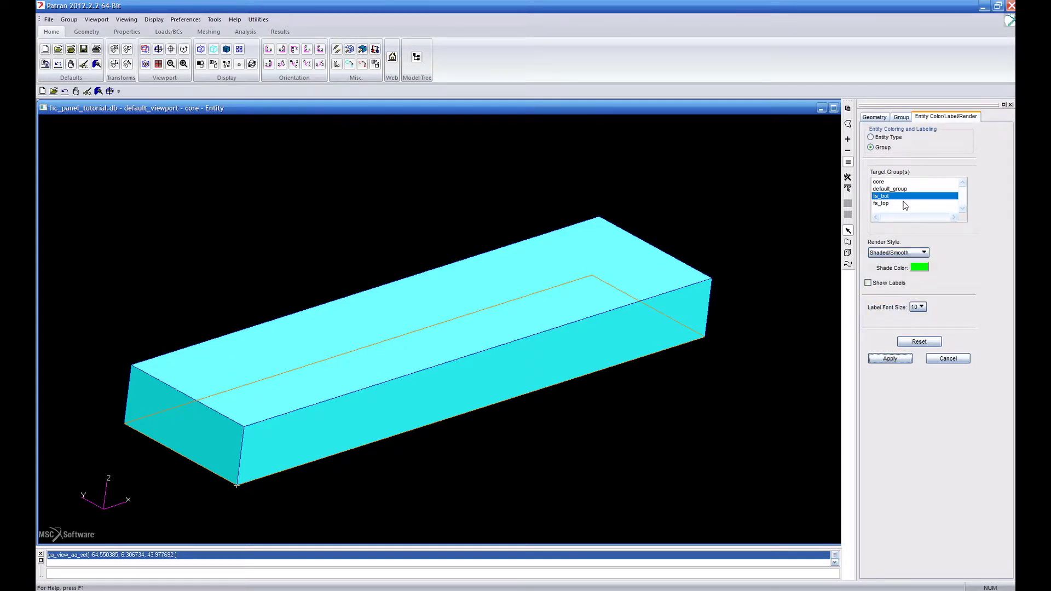
pyautogui.click(897, 360)
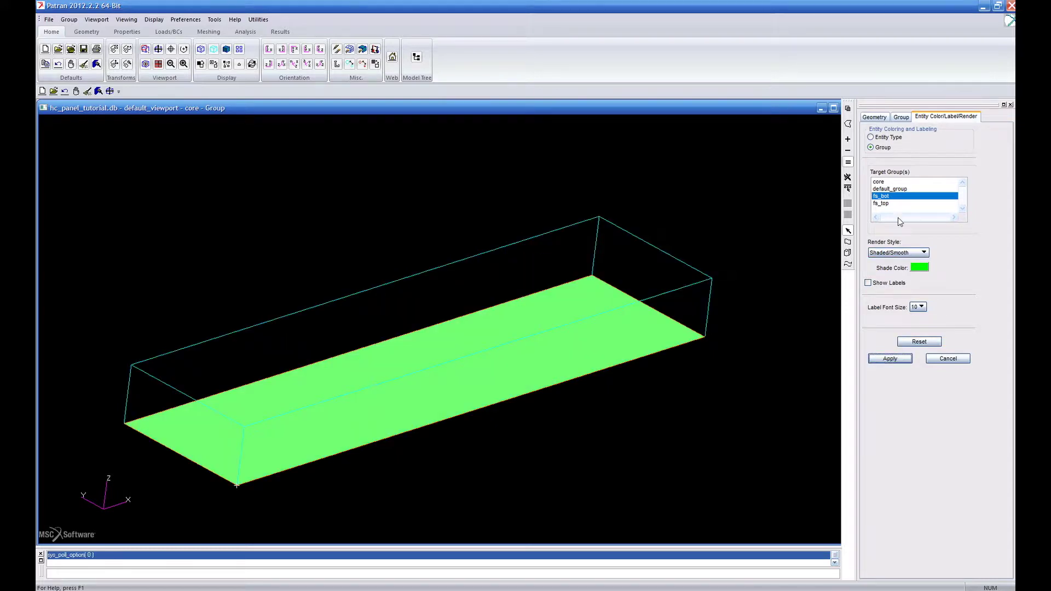
# Render the fs_top group as Shaded/Smooth with a green shade color.
pyautogui.click(882, 203)
pyautogui.click(908, 253)
pyautogui.click(911, 310)
pyautogui.click(919, 268)
pyautogui.click(921, 280)
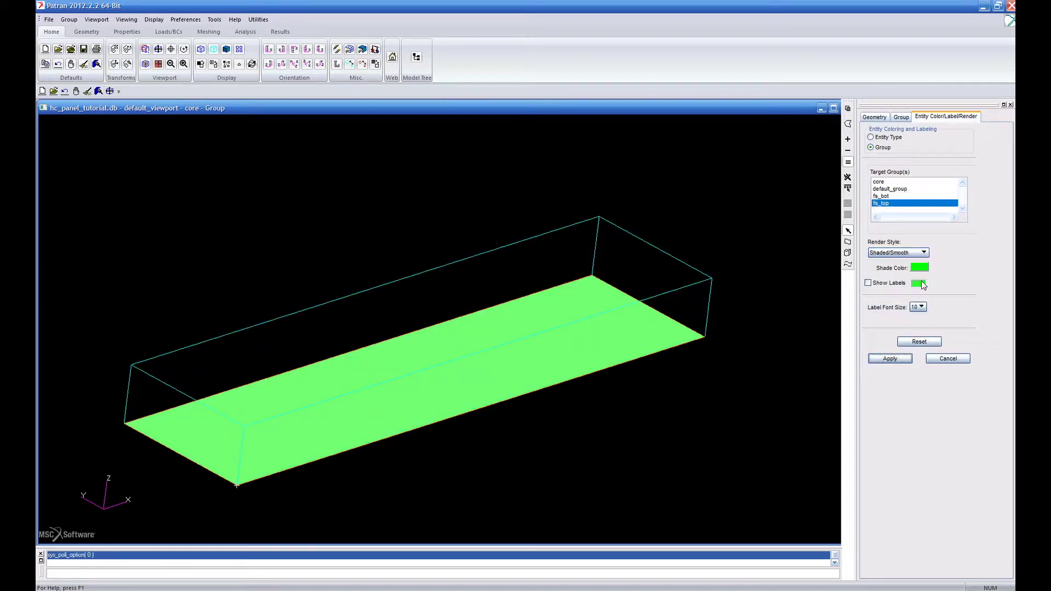
pyautogui.click(904, 359)
pyautogui.moveTo(753, 238)
pyautogui.mouseDown(button='middle')
pyautogui.moveTo(736, 233)
pyautogui.moveTo(746, 235)
pyautogui.mouseUp(button='middle')
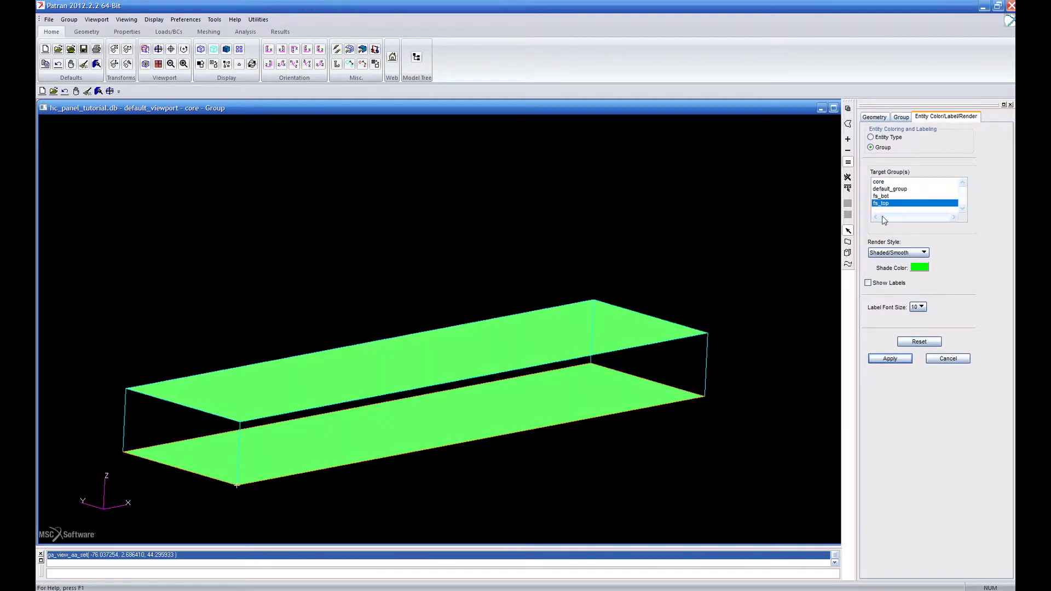
# Render the core group as Shaded/Smooth and inspect the panel from below and above.
pyautogui.click(879, 181)
pyautogui.click(905, 252)
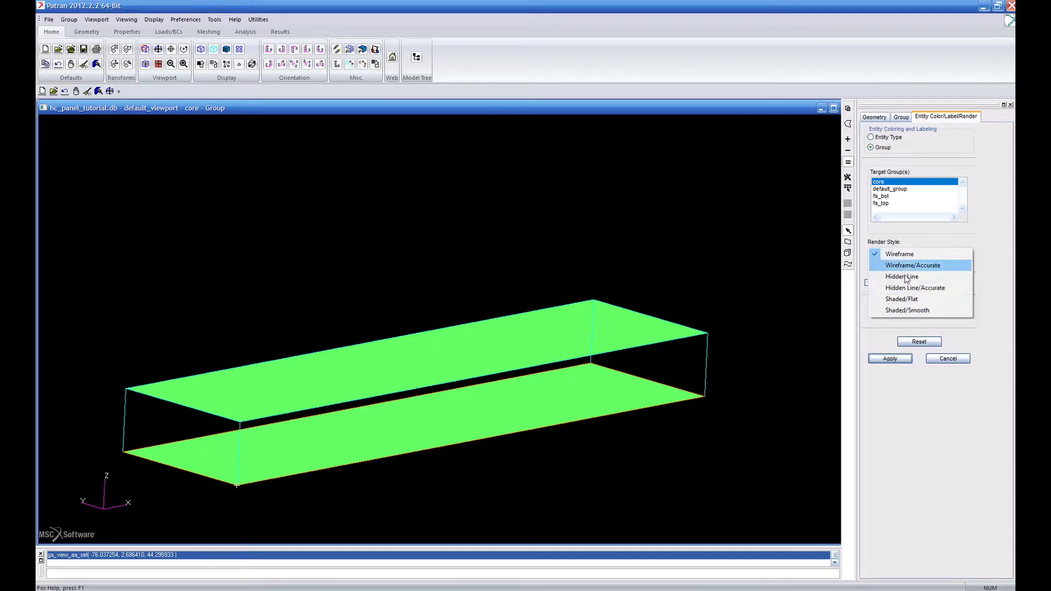
pyautogui.click(905, 309)
pyautogui.click(890, 357)
pyautogui.moveTo(345, 261); pyautogui.dragTo(398, 216, button='middle')
pyautogui.click(159, 51)
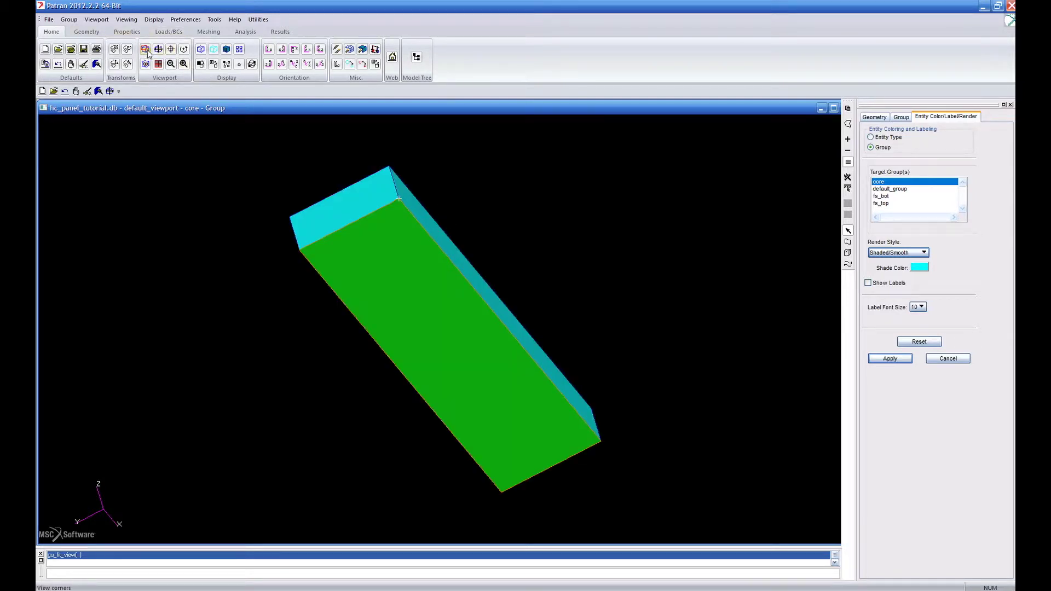
pyautogui.click(146, 64)
pyautogui.moveTo(455, 206)
pyautogui.mouseDown(button='middle')
pyautogui.moveTo(419, 243)
pyautogui.moveTo(454, 220)
pyautogui.moveTo(425, 216)
pyautogui.moveTo(414, 231)
pyautogui.mouseUp(button='middle')
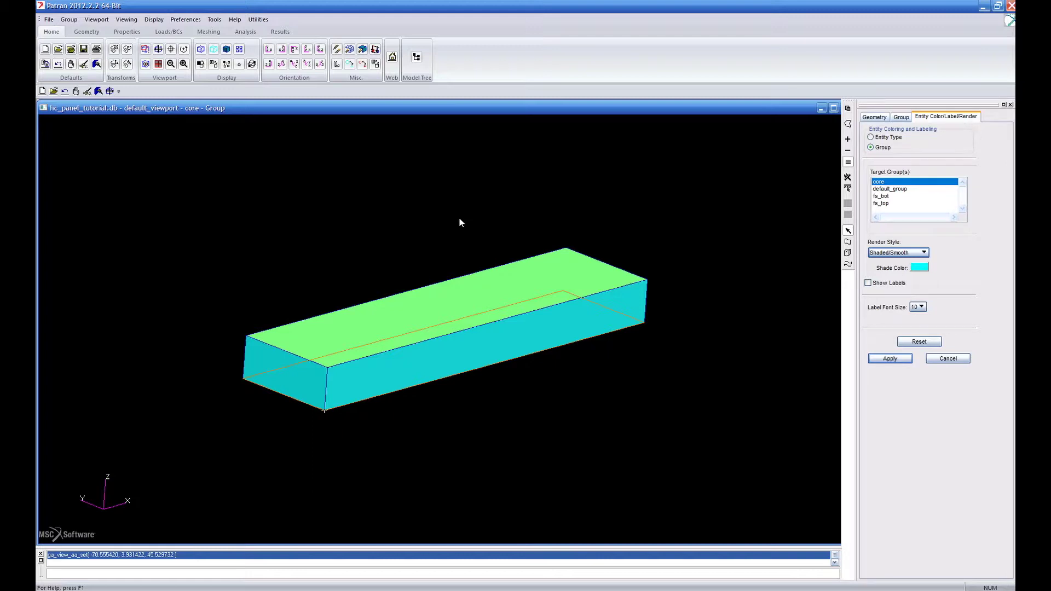
# Close the entity coloring settings and clear the starting and ending surface entries in the solid creation form.
pyautogui.moveTo(450, 205); pyautogui.dragTo(448, 216, button='middle')
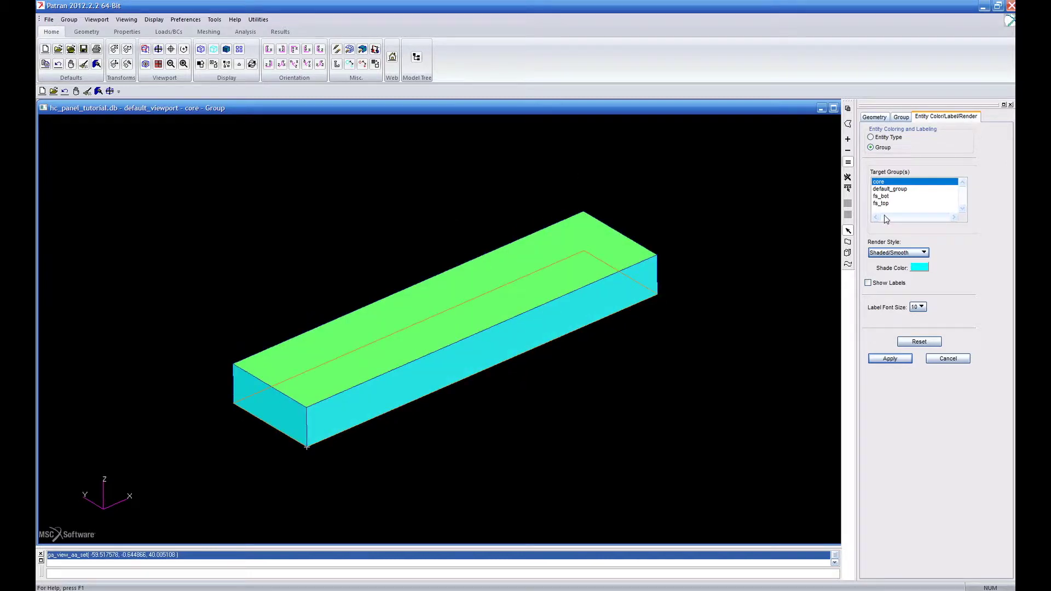
pyautogui.click(953, 359)
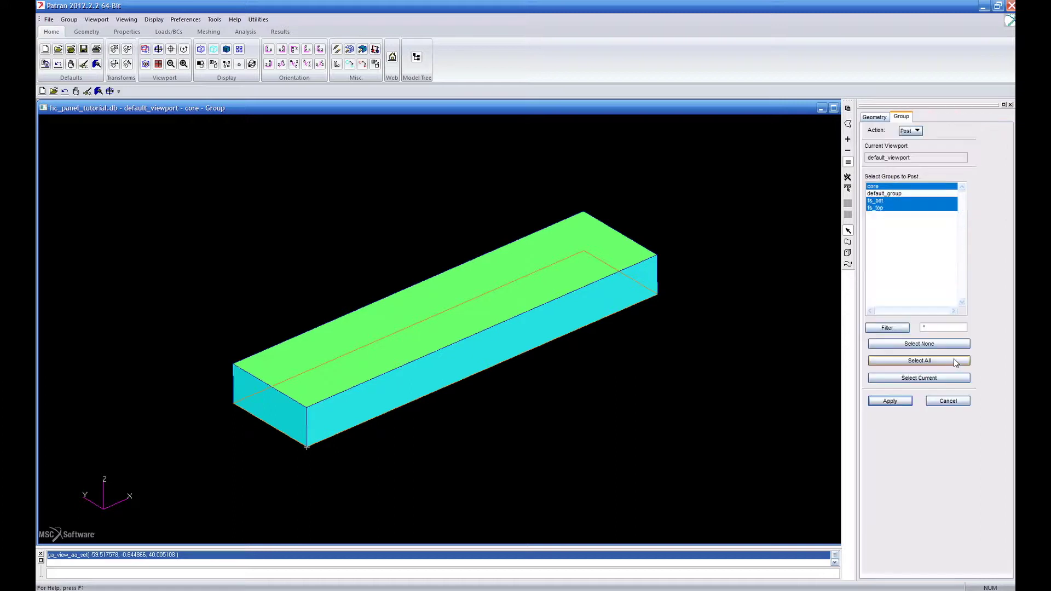
pyautogui.click(876, 118)
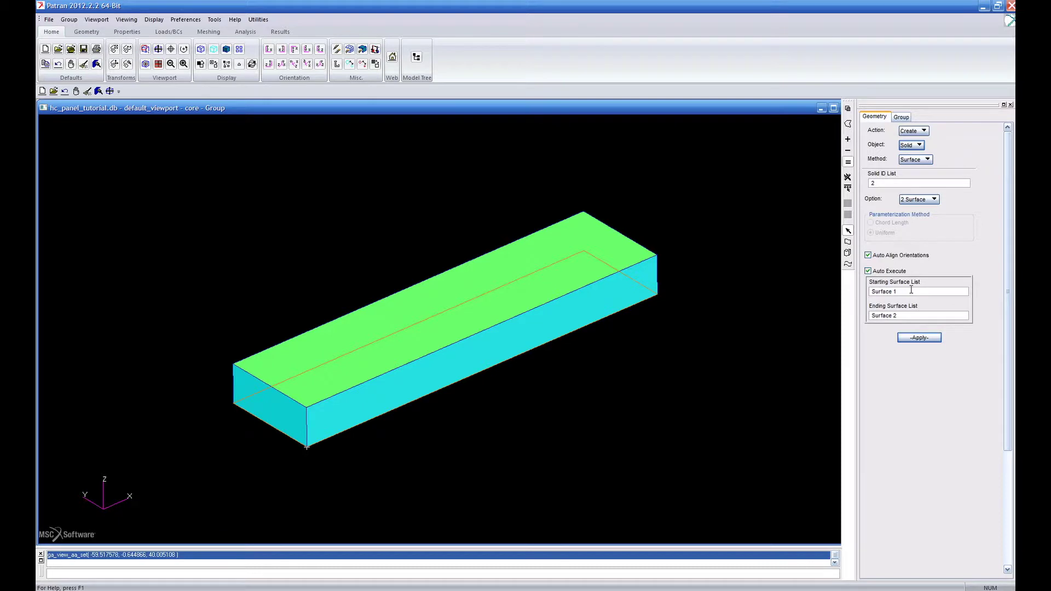
pyautogui.press('BackSpace')
pyautogui.moveTo(907, 315); pyautogui.dragTo(811, 308)
pyautogui.press('BackSpace')
pyautogui.moveTo(628, 177); pyautogui.dragTo(625, 182, button='middle')
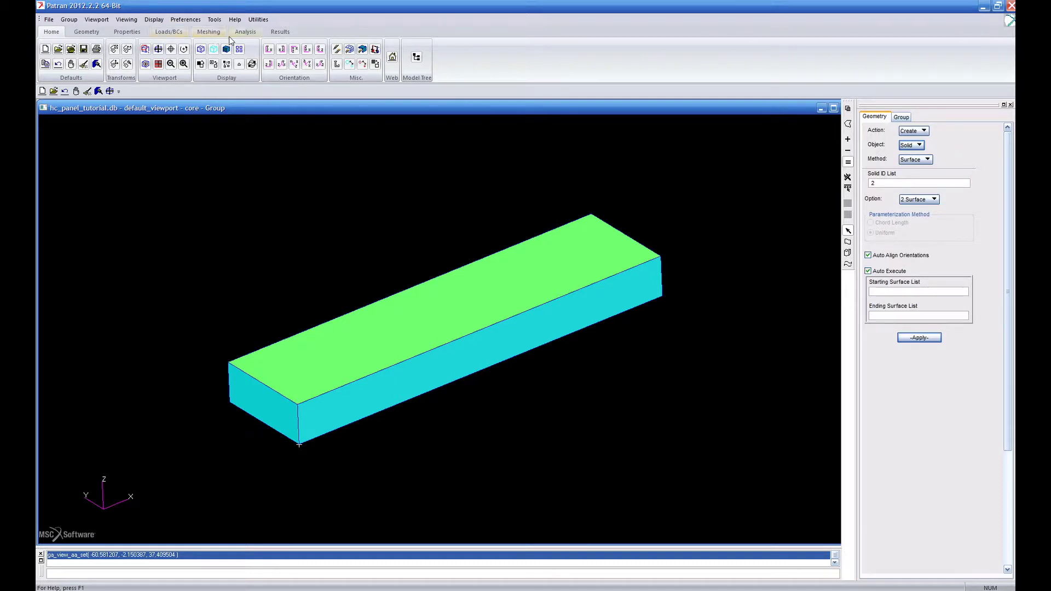
pyautogui.click(86, 32)
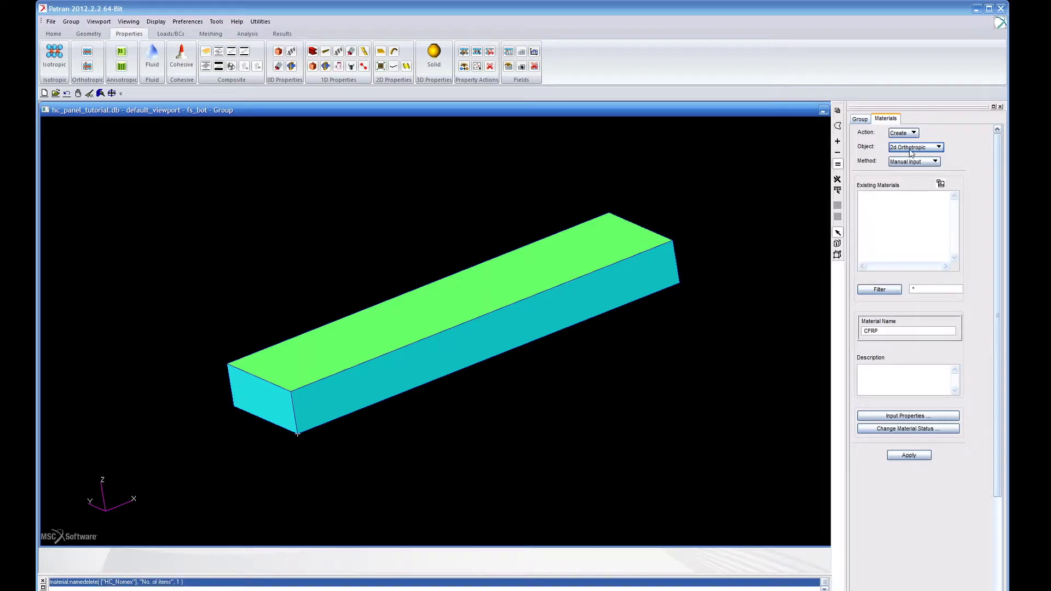
# Name the new 2d orthotropic material CFRP, open its linear elastic property inputs and bring up the carbon fiber composite properties table.
pyautogui.click(888, 331)
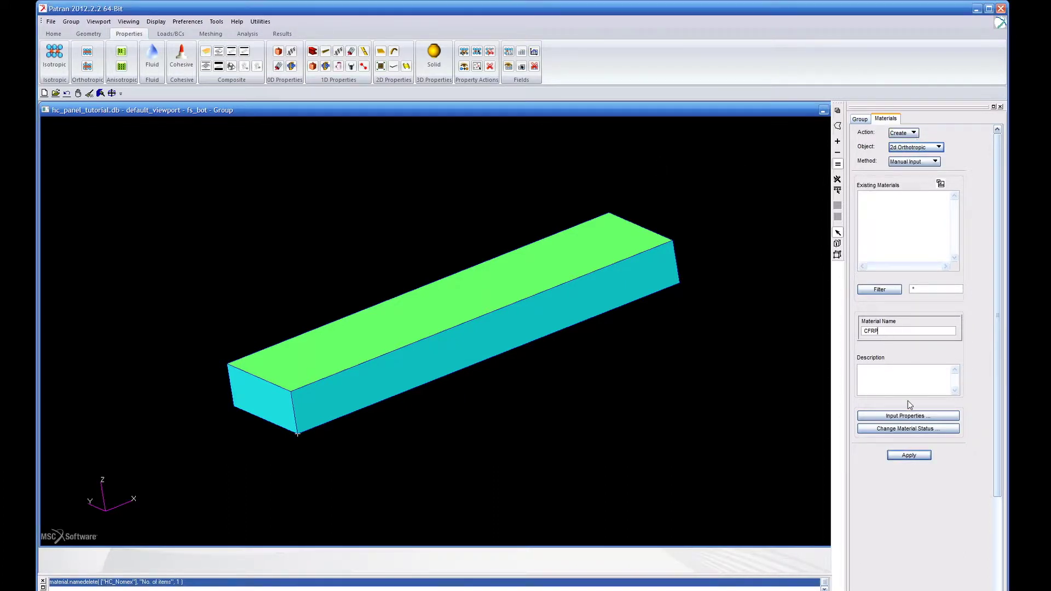
pyautogui.click(919, 416)
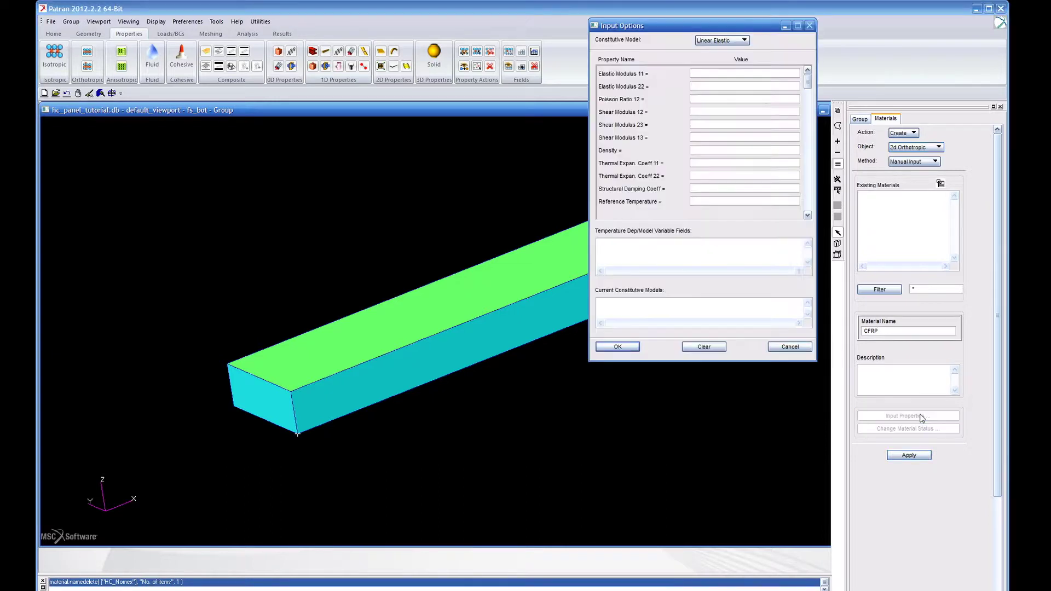
pyautogui.moveTo(719, 24); pyautogui.dragTo(721, 153)
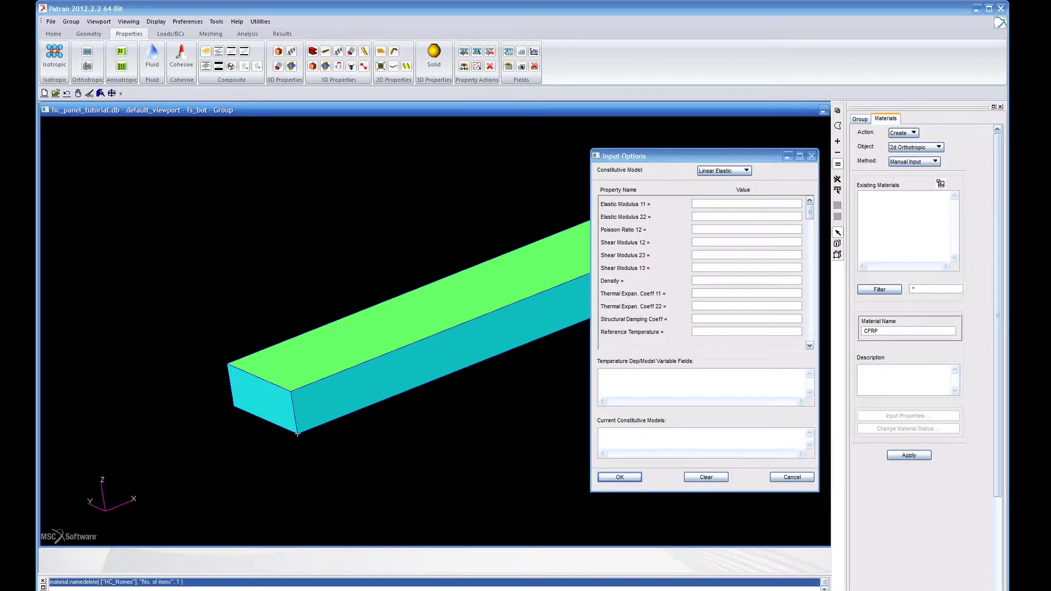
pyautogui.hotkey('alt', 'Tab')
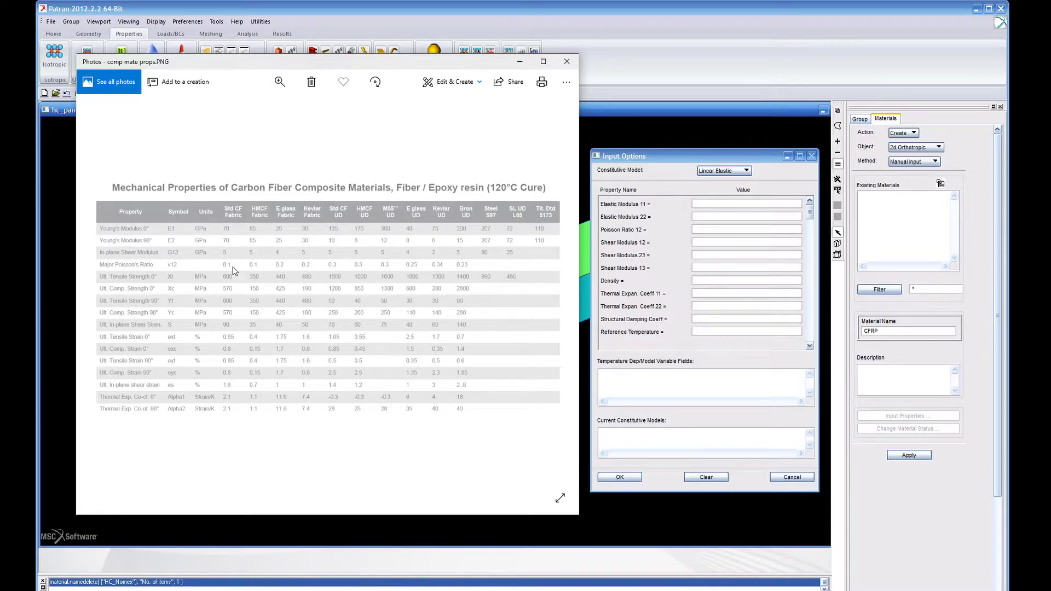
# Create the CFRP material with elastic moduli 70000, Poisson ratio 0.1, shear modulus 12 of 5000, and shear moduli 23 and 13 of 3500.
pyautogui.click(710, 202)
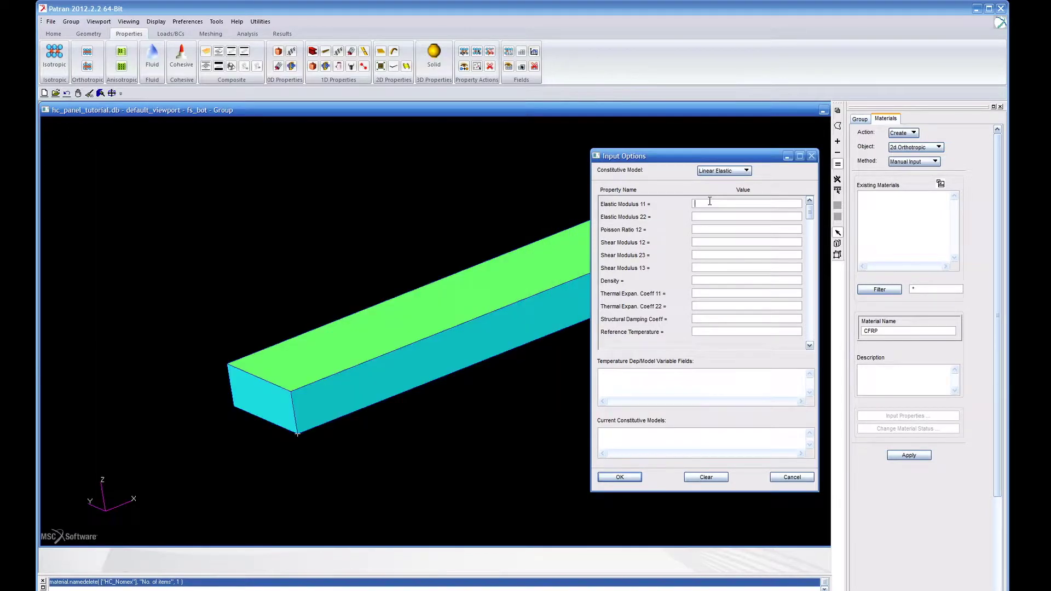
pyautogui.write('7000070000')
pyautogui.click(717, 229)
pyautogui.write('0.15000')
pyautogui.click(729, 252)
pyautogui.write('3500')
pyautogui.click(730, 267)
pyautogui.write('3500')
pyautogui.click(635, 474)
pyautogui.click(922, 456)
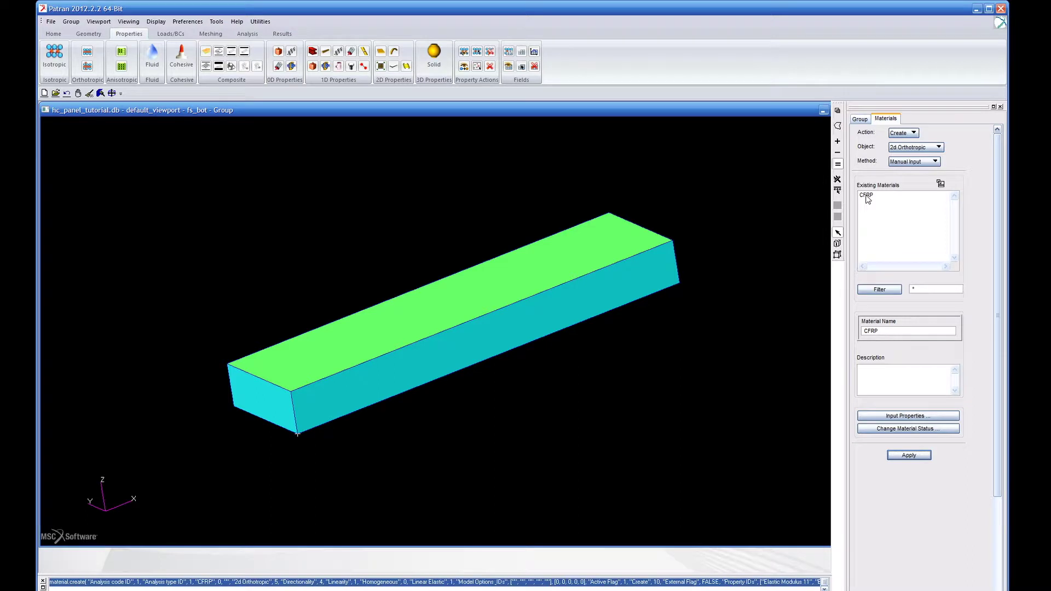
# Start a 3d anisotropic material named Nomex_Core and open its linear elastic stiffness inputs.
pyautogui.click(937, 148)
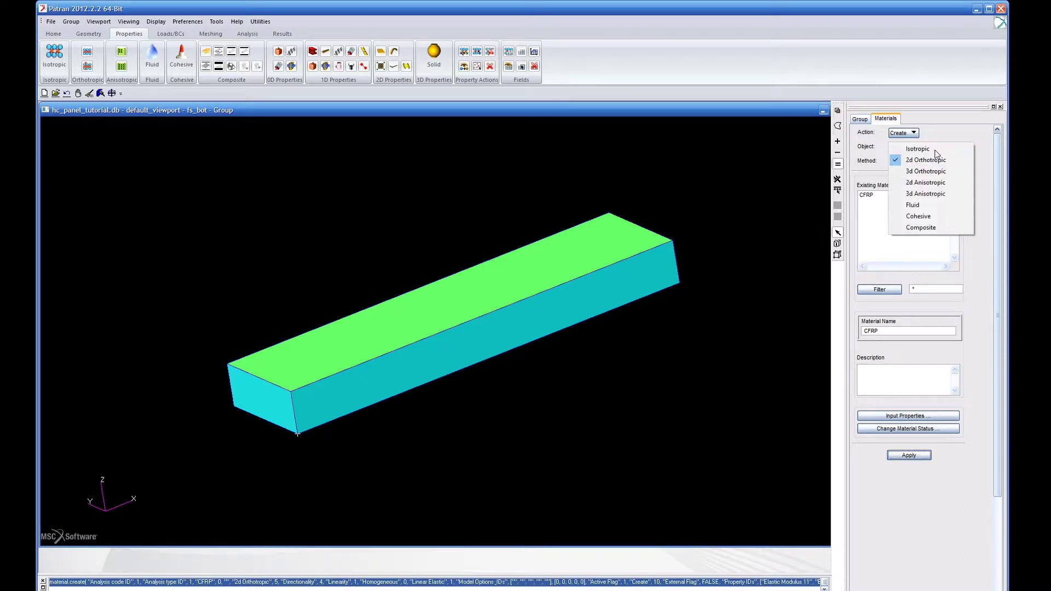
pyautogui.click(925, 194)
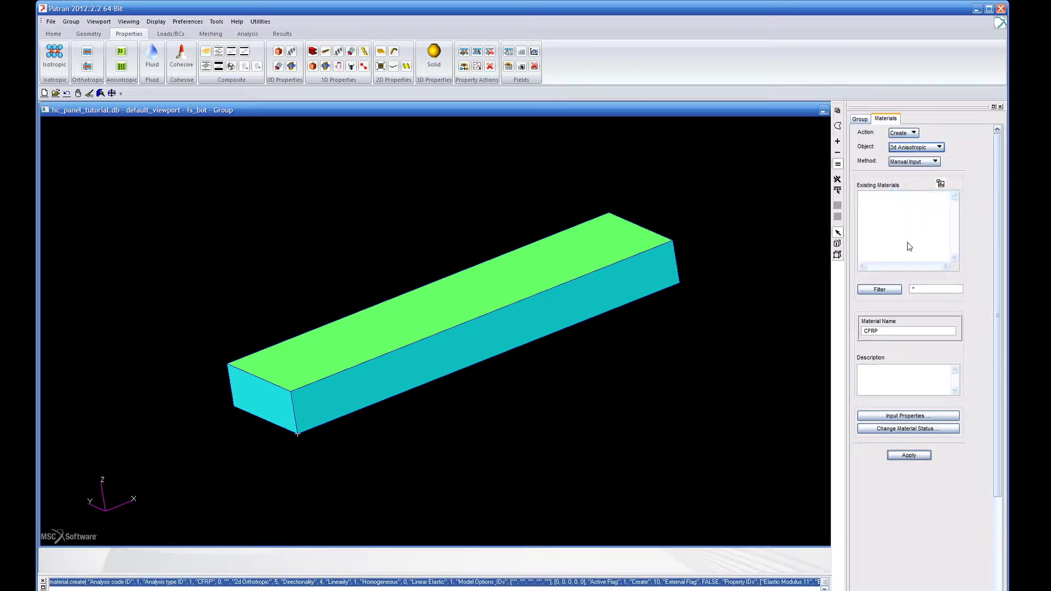
pyautogui.write('C')
pyautogui.write('Nomex')
pyautogui.write('_Core')
pyautogui.click(913, 416)
pyautogui.moveTo(740, 162); pyautogui.dragTo(738, 19)
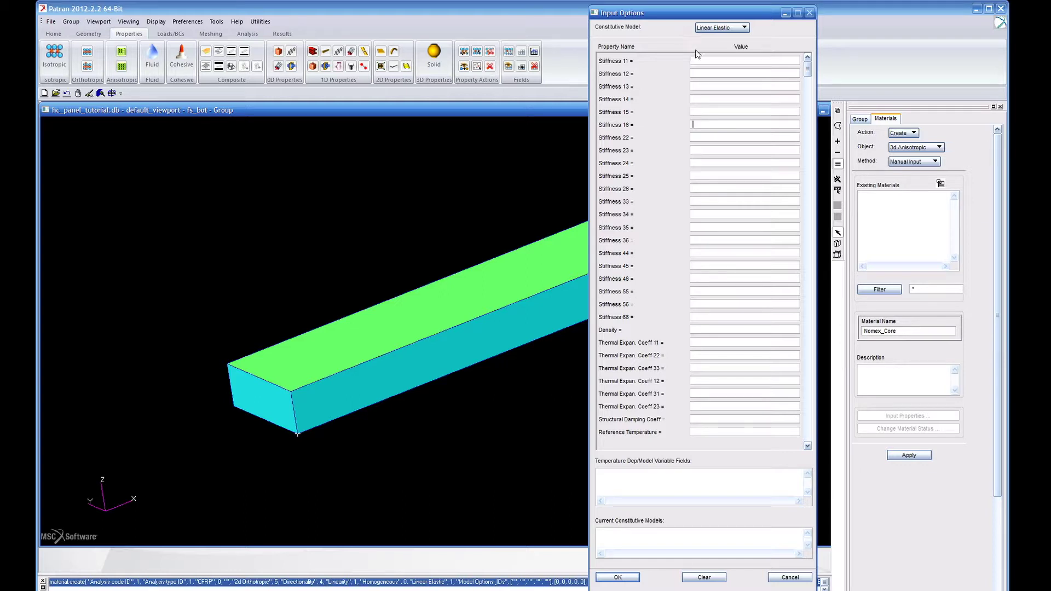
# Examine the Hexcel honeycomb properties table for the compression modulus and the L and W direction shear moduli, then minimize it.
pyautogui.click(698, 137)
pyautogui.hotkey('alt', 'Tab')
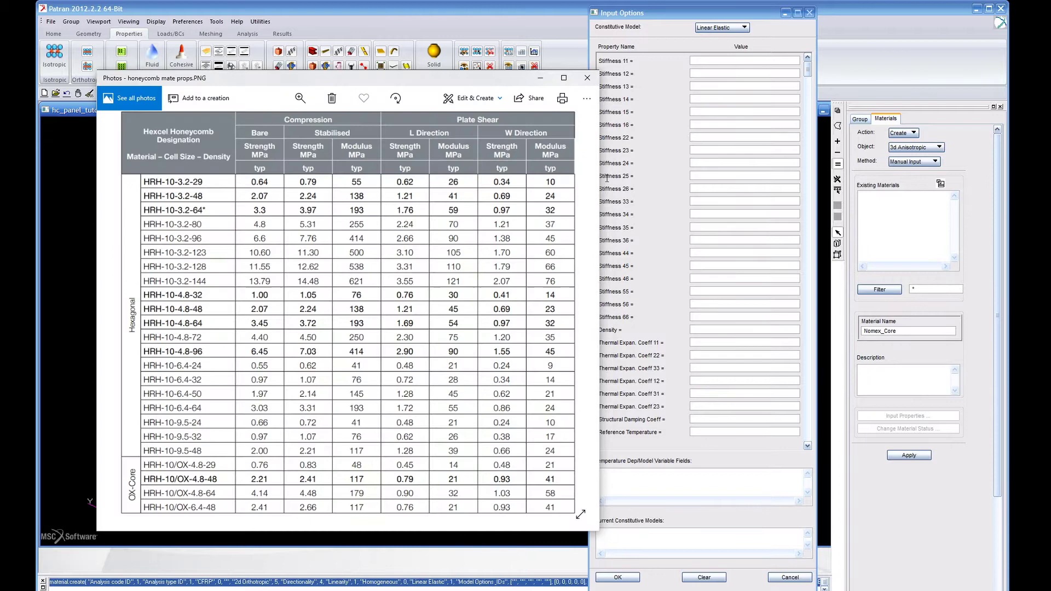
pyautogui.moveTo(462, 83); pyautogui.dragTo(437, 64)
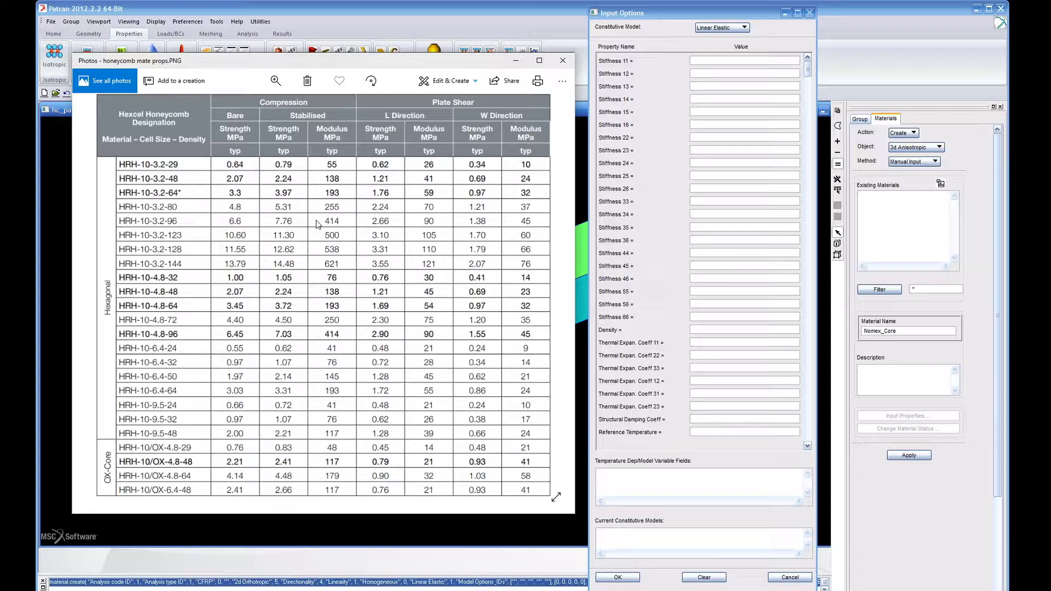
pyautogui.moveTo(355, 67); pyautogui.dragTo(355, 20)
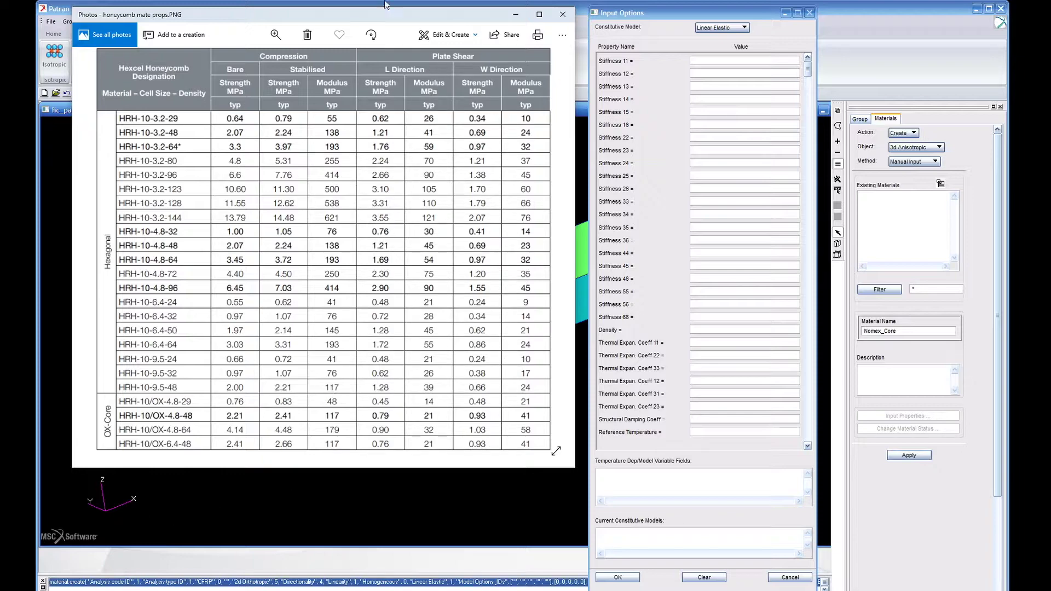
pyautogui.moveTo(324, 15); pyautogui.dragTo(963, 92)
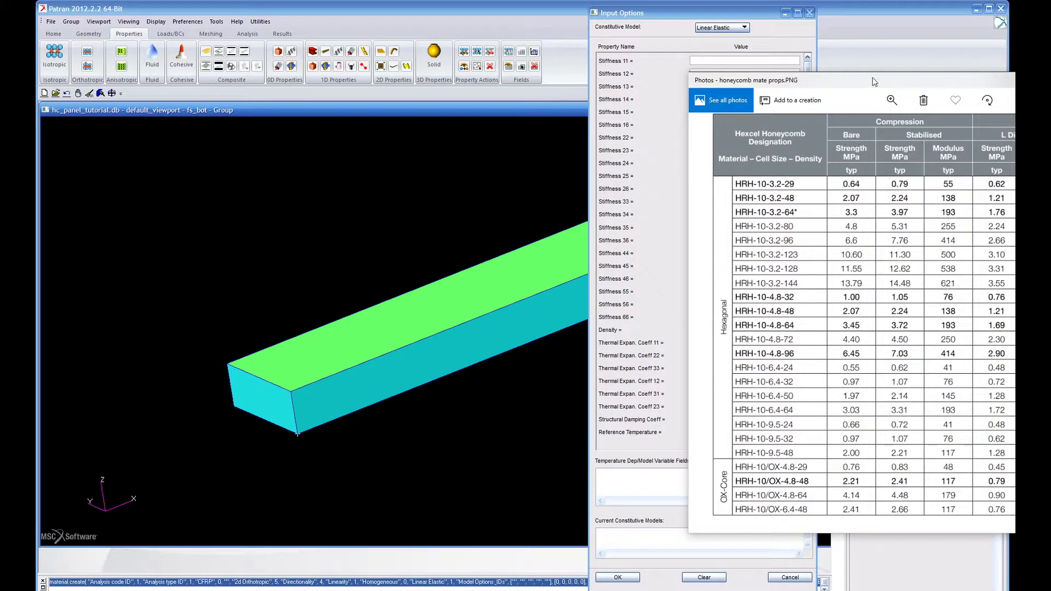
pyautogui.moveTo(873, 81); pyautogui.dragTo(237, 14)
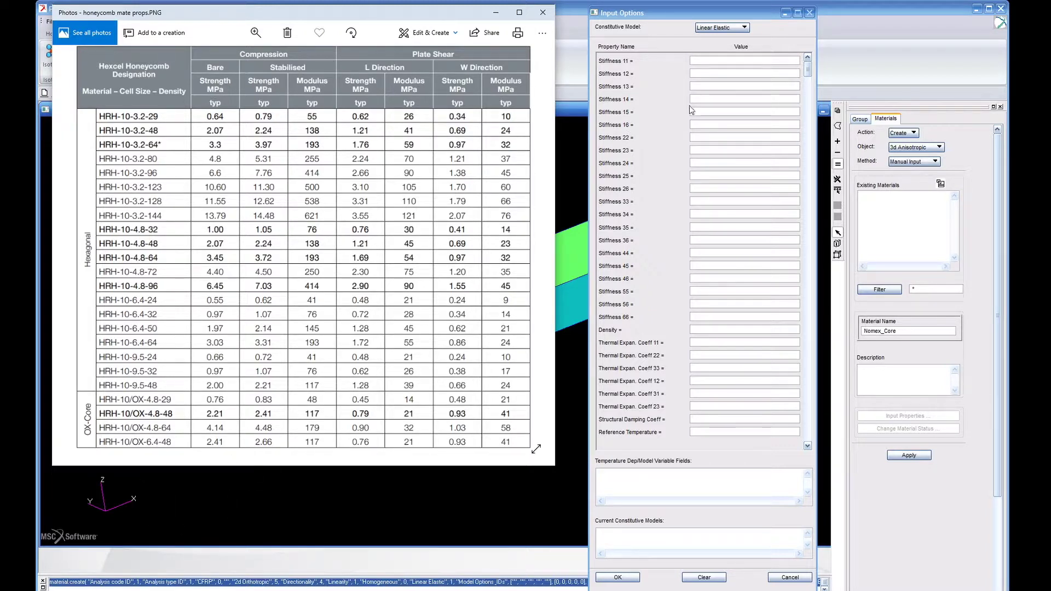
pyautogui.click(495, 12)
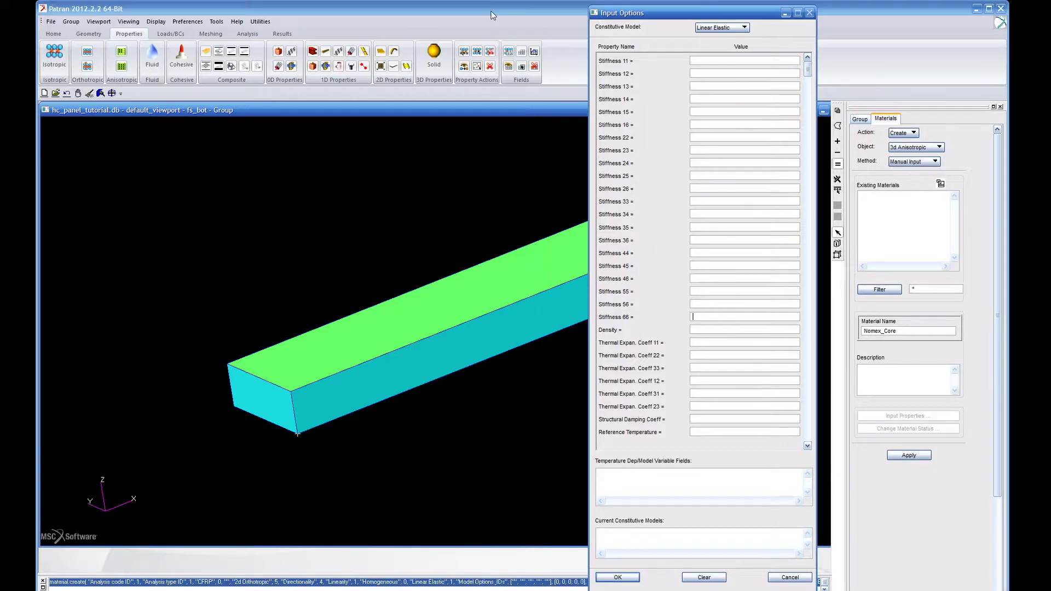
# Set the core material's Stiffness 33 to 414, Stiffness 55 to 90 and Stiffness 66 to 45.
pyautogui.click(710, 201)
pyautogui.write('414')
pyautogui.write('90')
pyautogui.write('45')
# Set Stiffness 11, 12, 22 and 44 to 1 each and create the Nomex core material.
pyautogui.write('1')
pyautogui.write('1')
pyautogui.click(700, 138)
pyautogui.write('1')
pyautogui.click(706, 252)
pyautogui.write('1')
pyautogui.moveTo(677, 21); pyautogui.dragTo(686, 19)
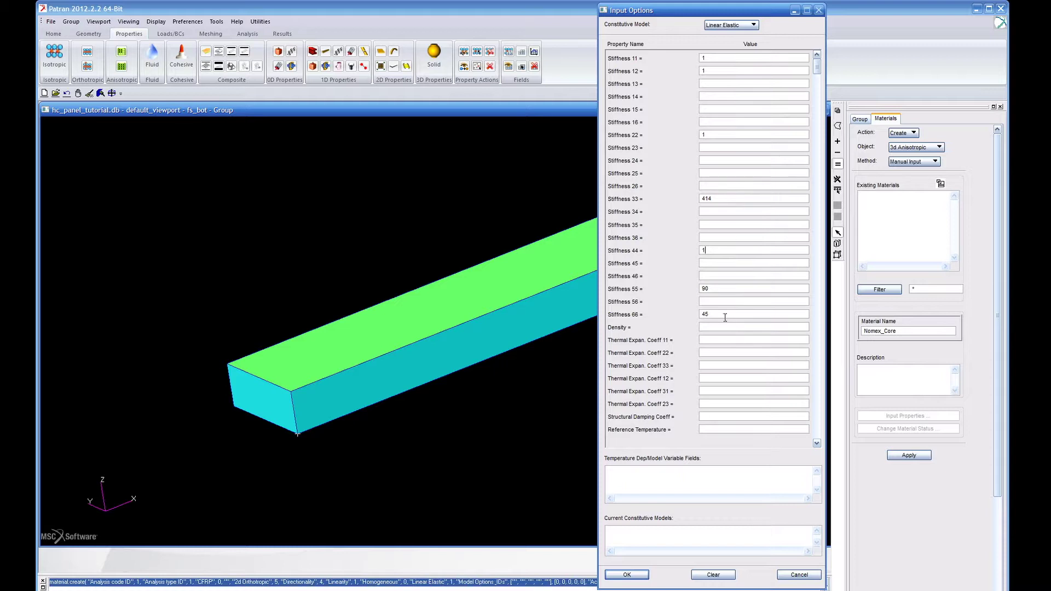
pyautogui.click(641, 575)
pyautogui.click(906, 457)
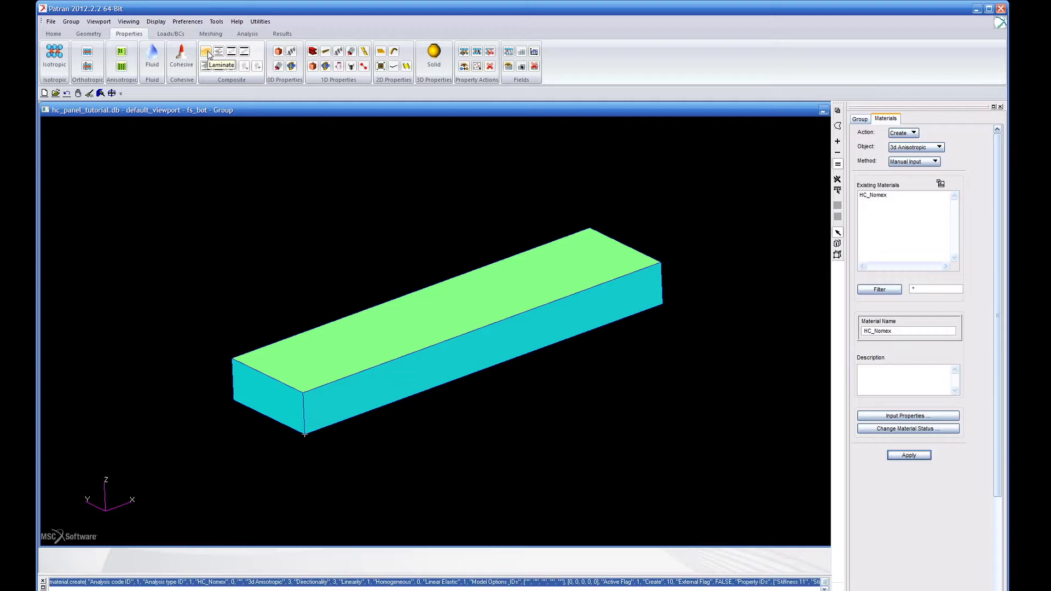
# Start a laminate composite material and name it FS_BOT.
pyautogui.click(208, 53)
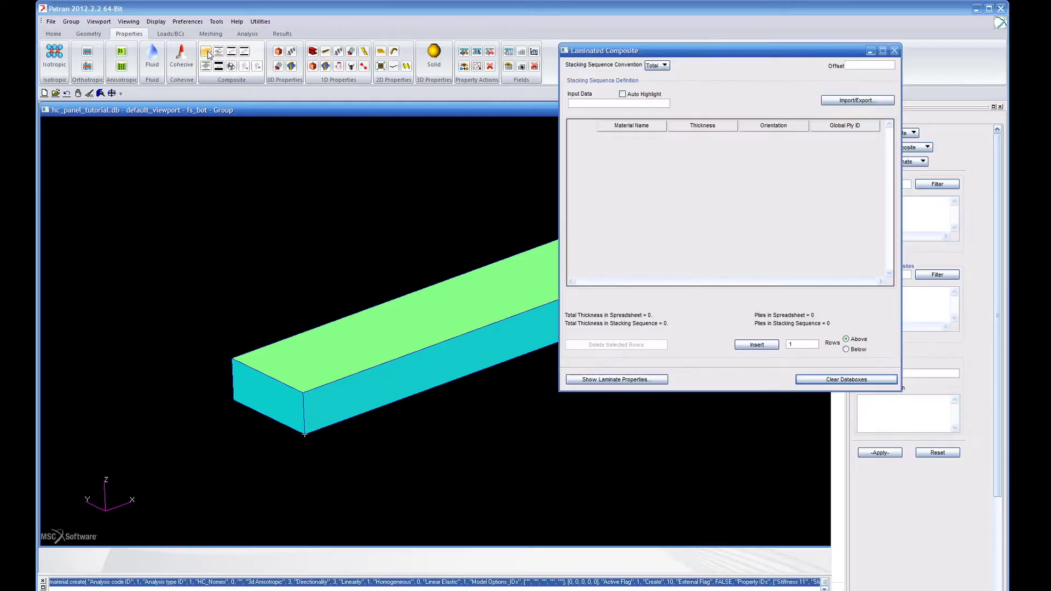
pyautogui.moveTo(712, 44); pyautogui.dragTo(605, 133)
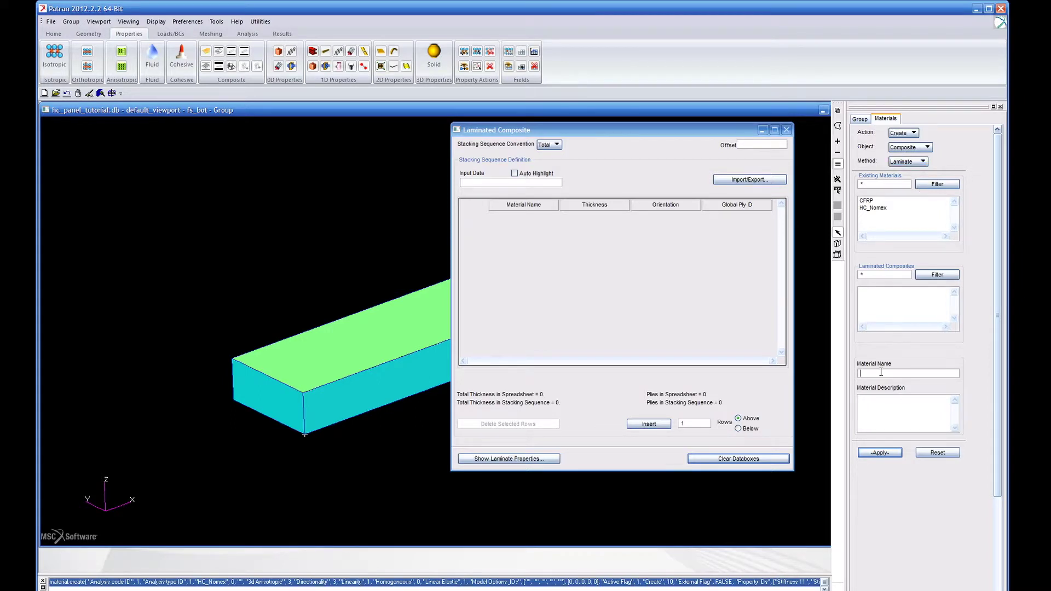
pyautogui.write('Bo')
pyautogui.press('BackSpace')
pyautogui.press('BackSpace')
pyautogui.write('FS_BOT')
# Insert four ply rows in the stacking sequence and assign CFRP as the material of all four.
pyautogui.moveTo(692, 425); pyautogui.dragTo(666, 425)
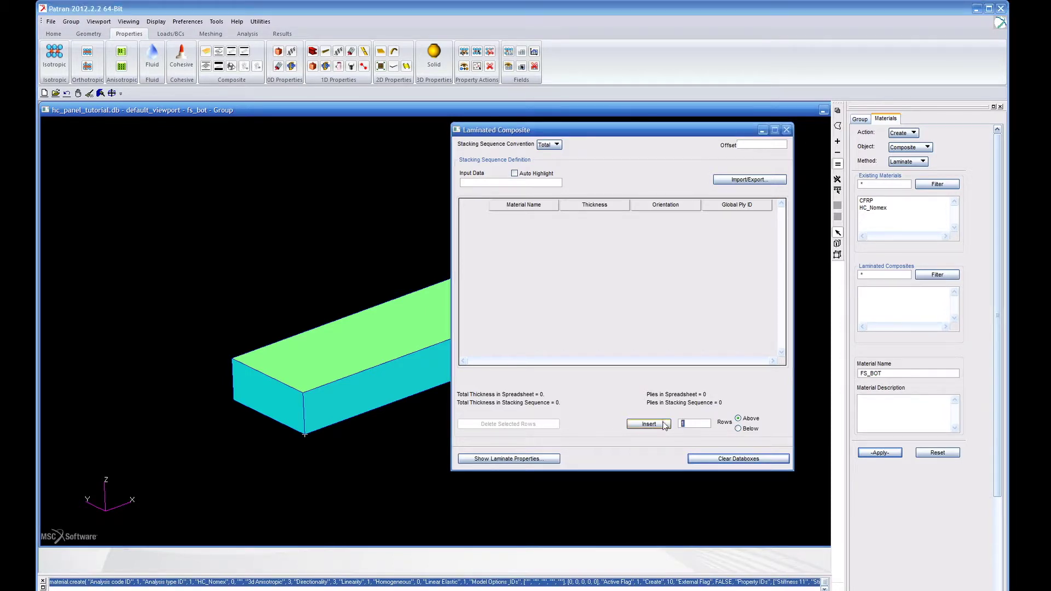
pyautogui.write('4')
pyautogui.click(648, 423)
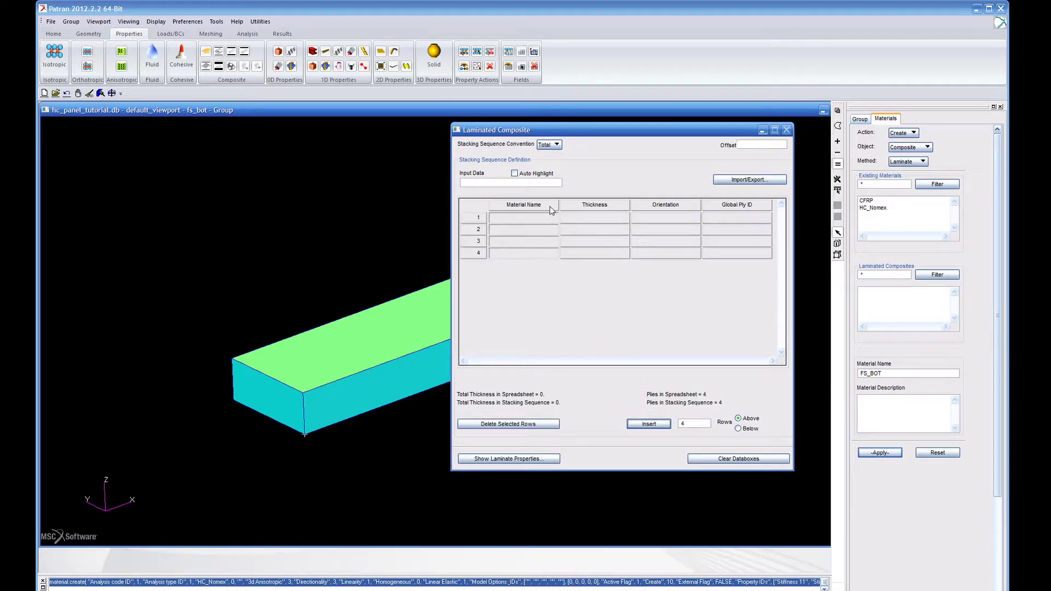
pyautogui.moveTo(541, 216); pyautogui.dragTo(534, 253)
pyautogui.click(876, 201)
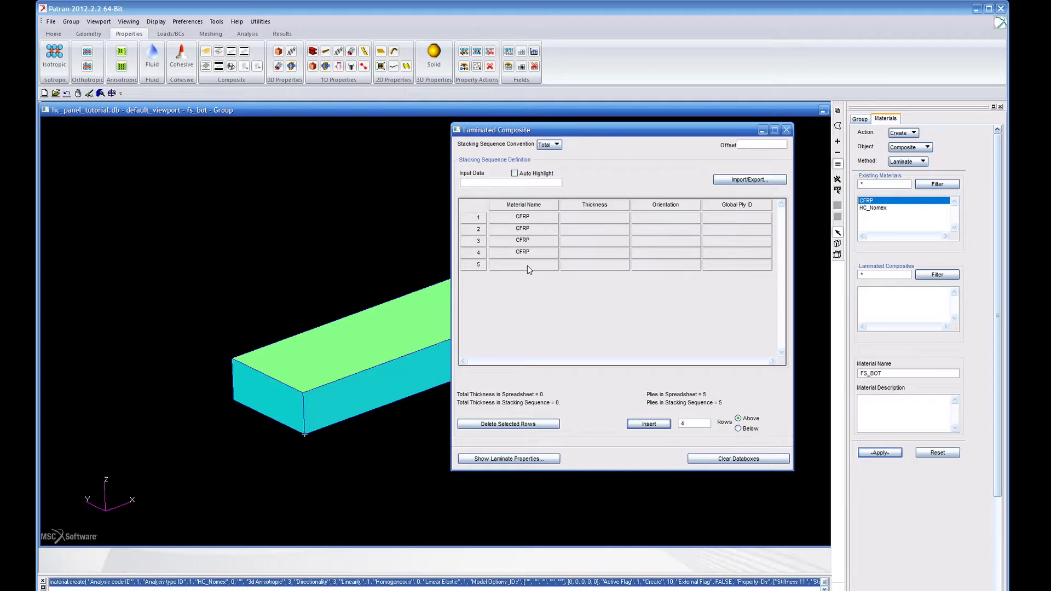
# Set the thickness of the four CFRP plies to 0.32 and their orientation to 45.
pyautogui.click(595, 219)
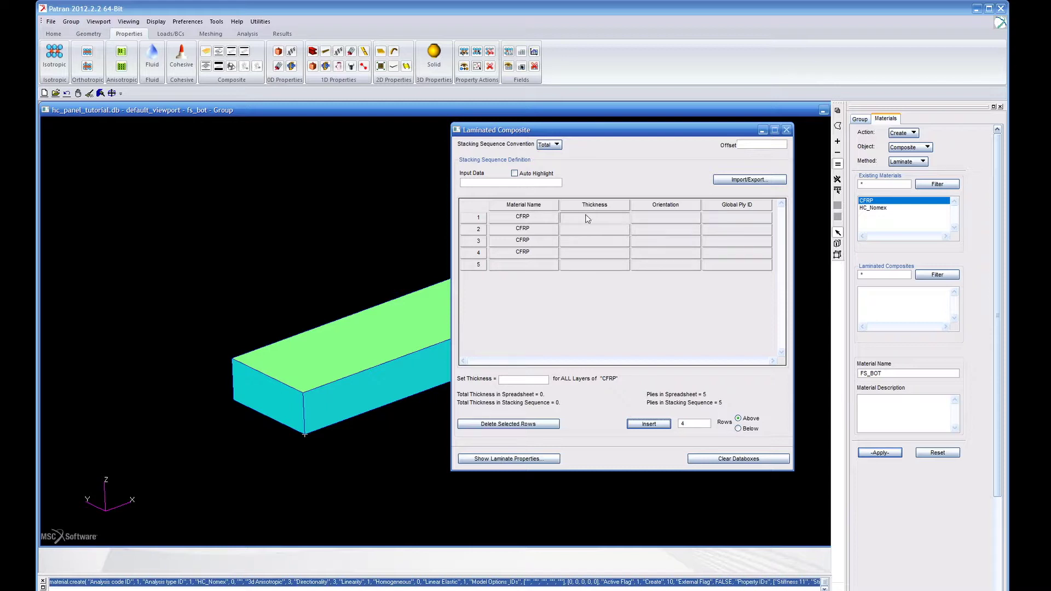
pyautogui.click(524, 182)
pyautogui.write('0.32')
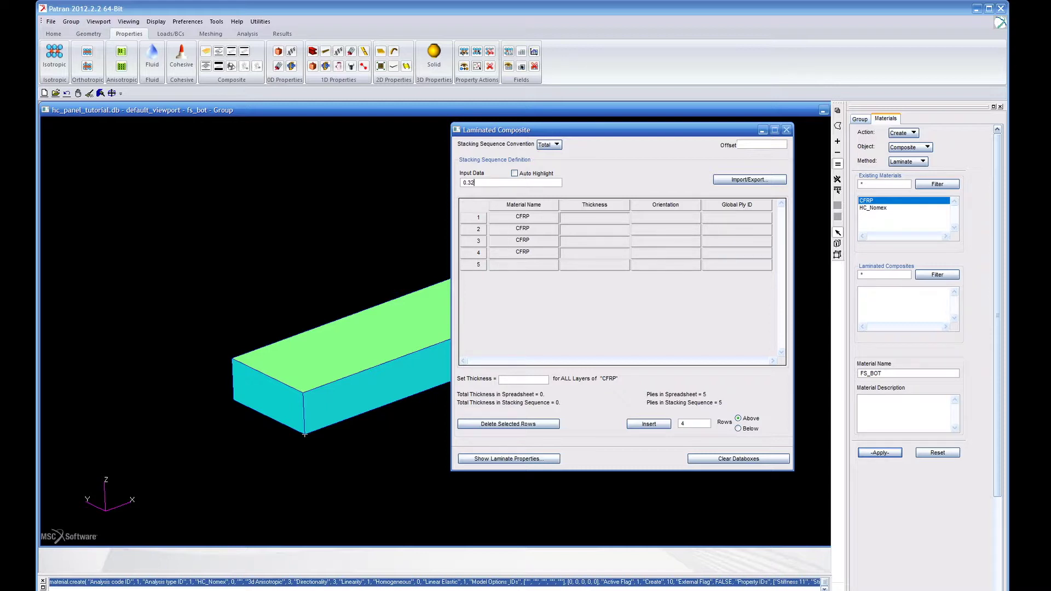
pyautogui.press('Return')
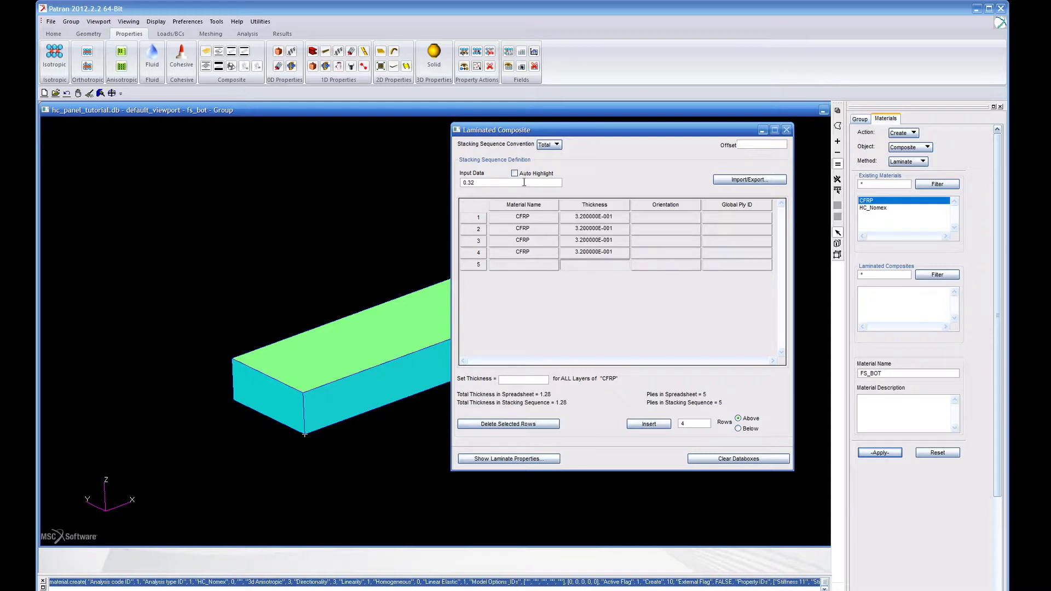
pyautogui.moveTo(673, 217); pyautogui.dragTo(664, 255)
pyautogui.moveTo(492, 183); pyautogui.dragTo(443, 183)
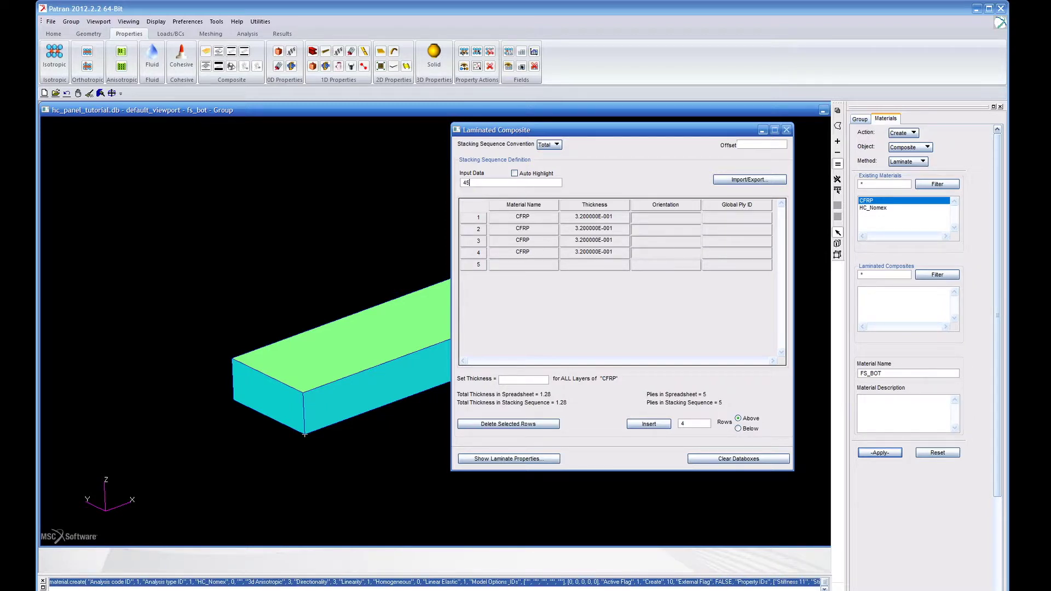
pyautogui.press('Return')
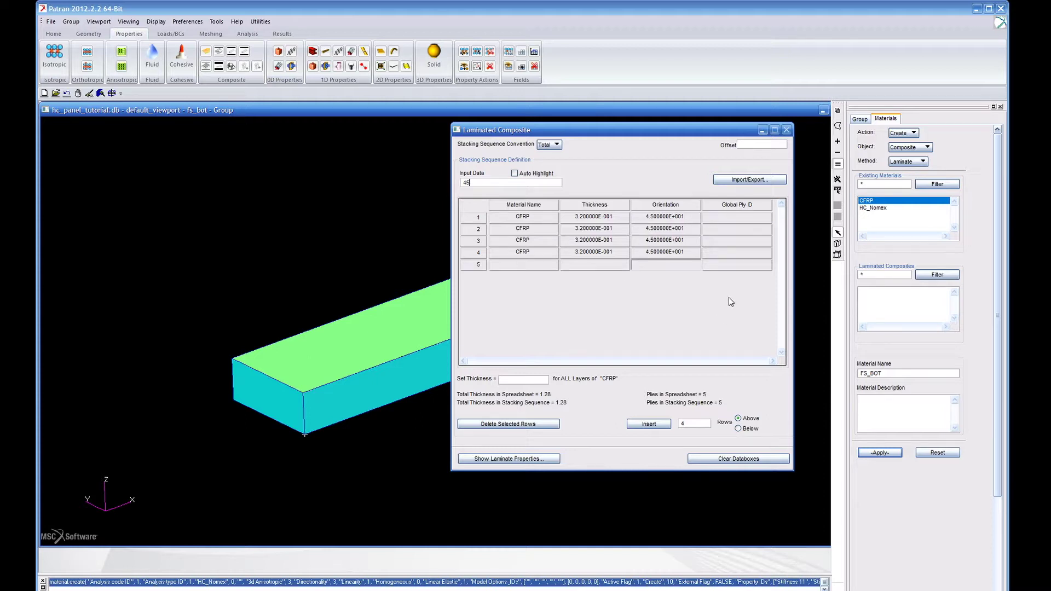
# Assign global ply IDs 101, 102, 103 and 104 to the four CFRP plies in order.
pyautogui.click(727, 217)
pyautogui.moveTo(474, 183); pyautogui.dragTo(446, 183)
pyautogui.press('BackSpace')
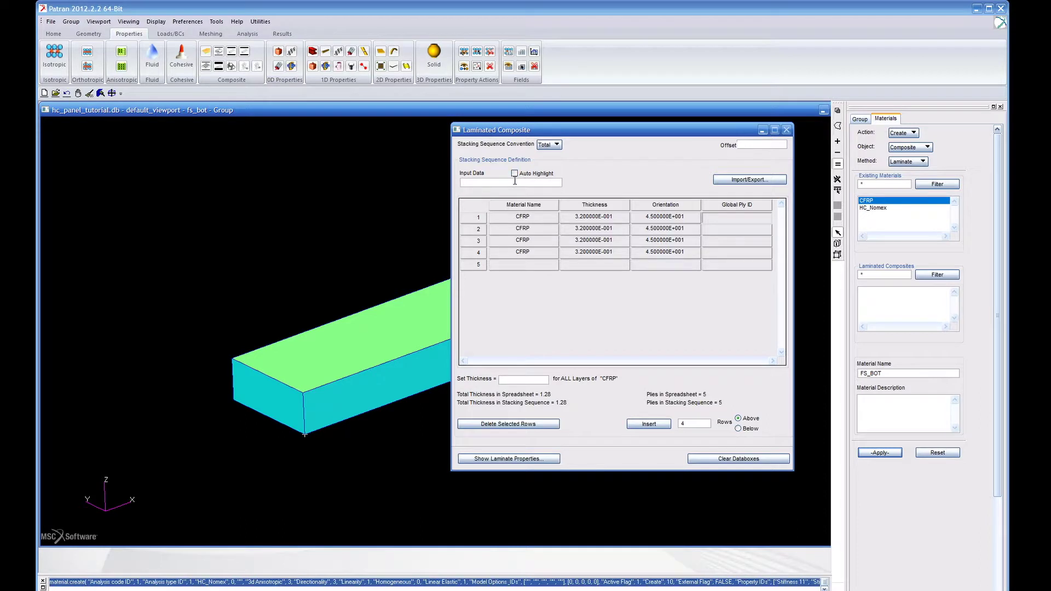
pyautogui.write('0101')
pyautogui.press('Return')
pyautogui.press('BackSpace')
pyautogui.write('2')
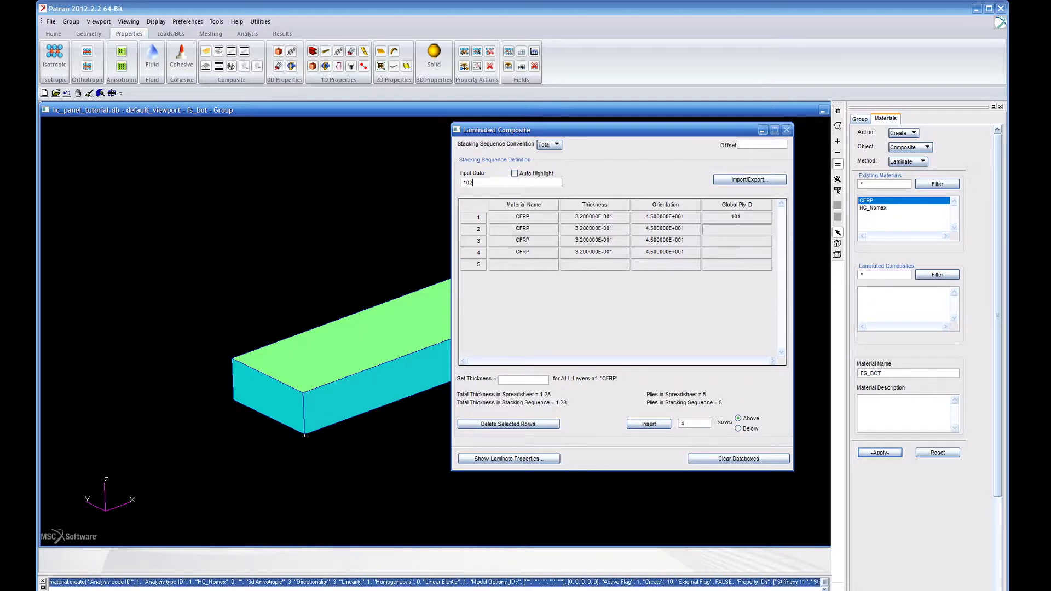
pyautogui.press('Return')
pyautogui.write('3')
pyautogui.press('Return')
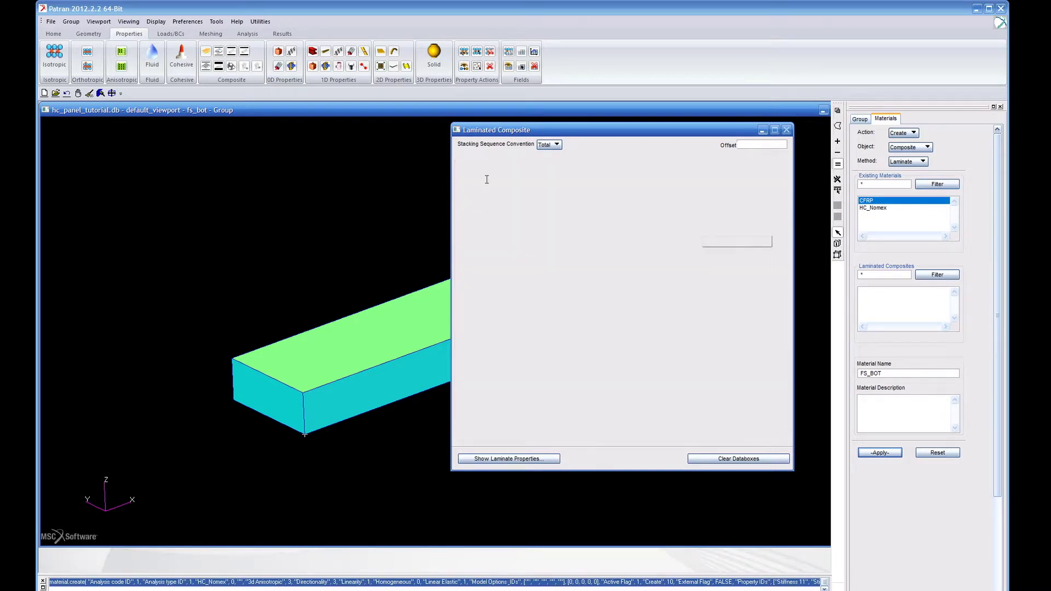
pyautogui.write('4')
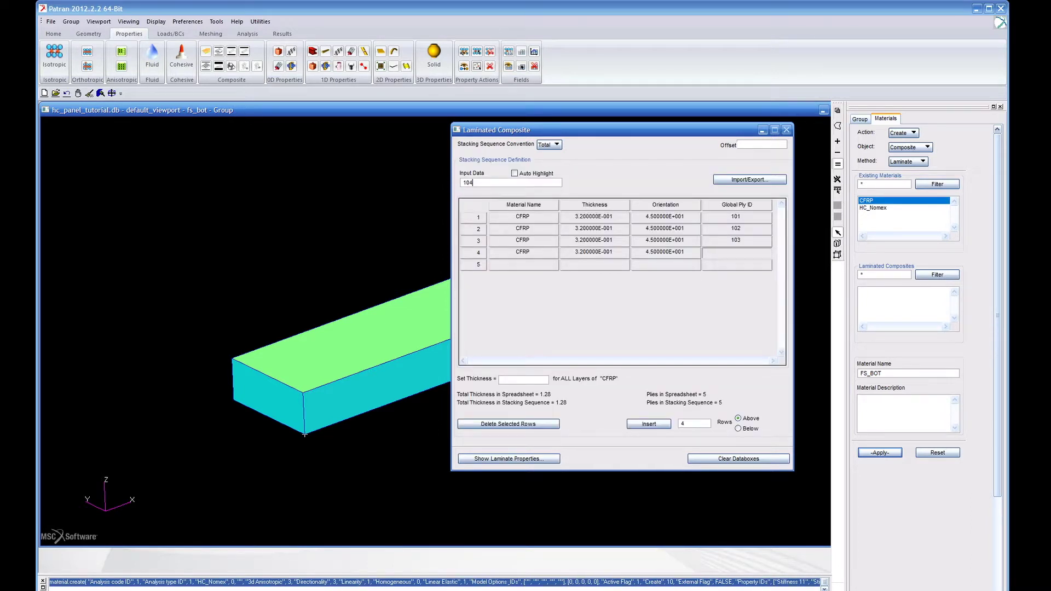
pyautogui.press('Return')
# Delete the empty fifth row from the stacking sequence and create the FS_BOT laminate.
pyautogui.click(543, 264)
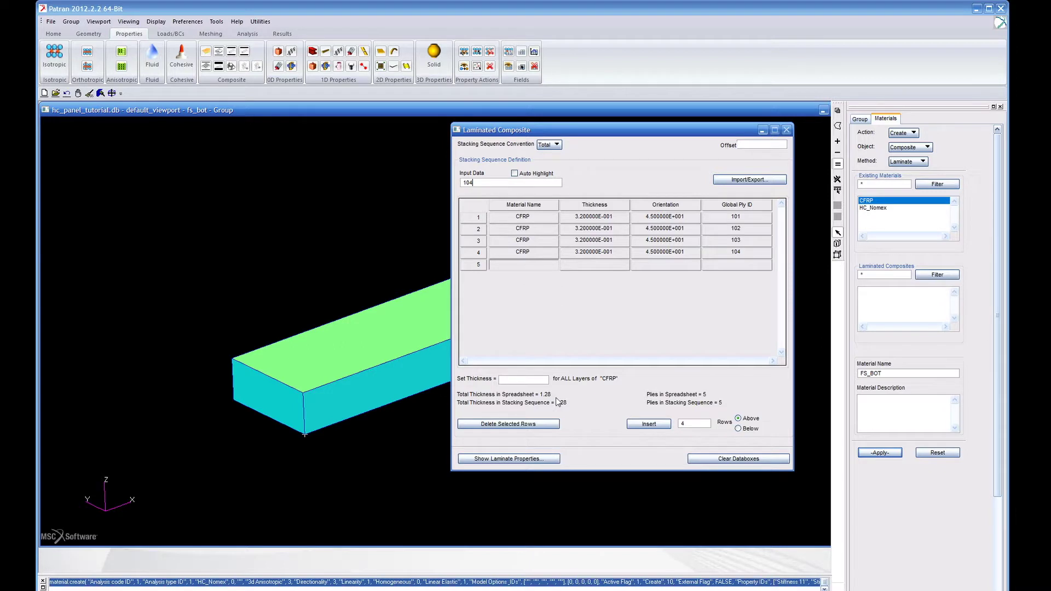
pyautogui.click(545, 426)
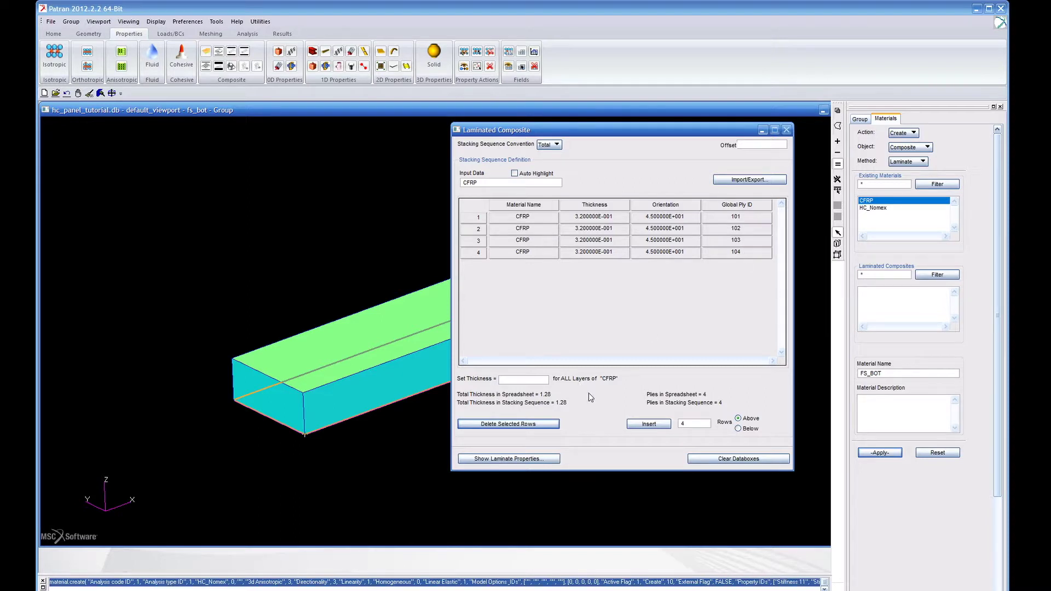
pyautogui.click(547, 459)
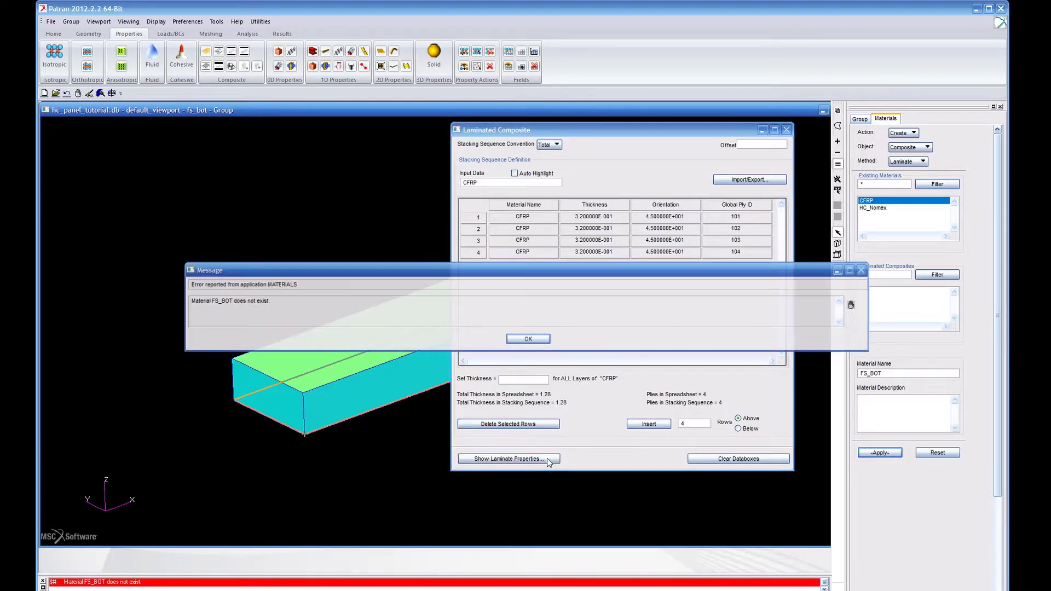
pyautogui.click(529, 339)
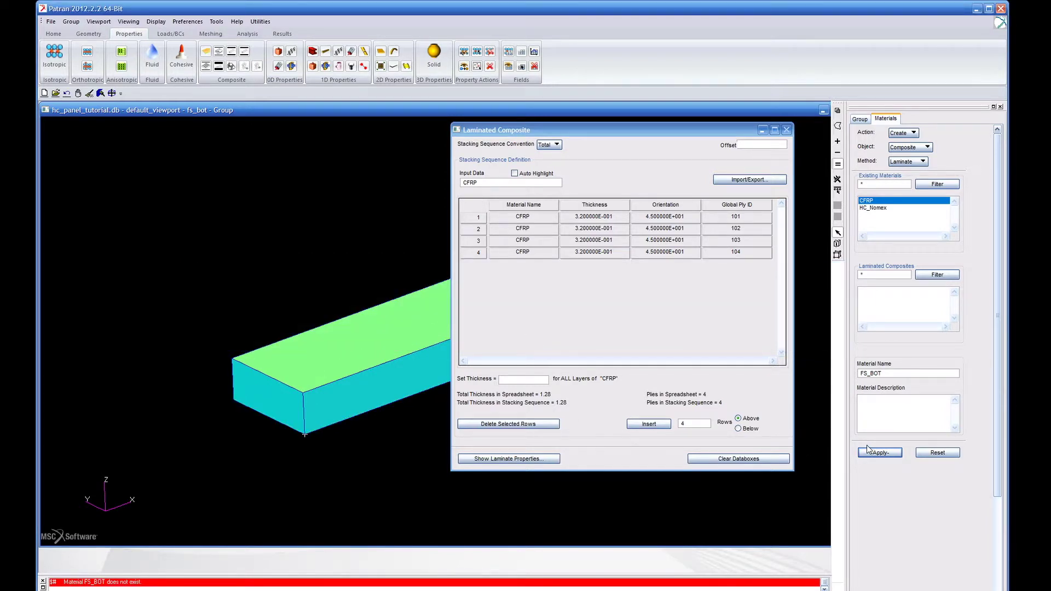
pyautogui.click(867, 450)
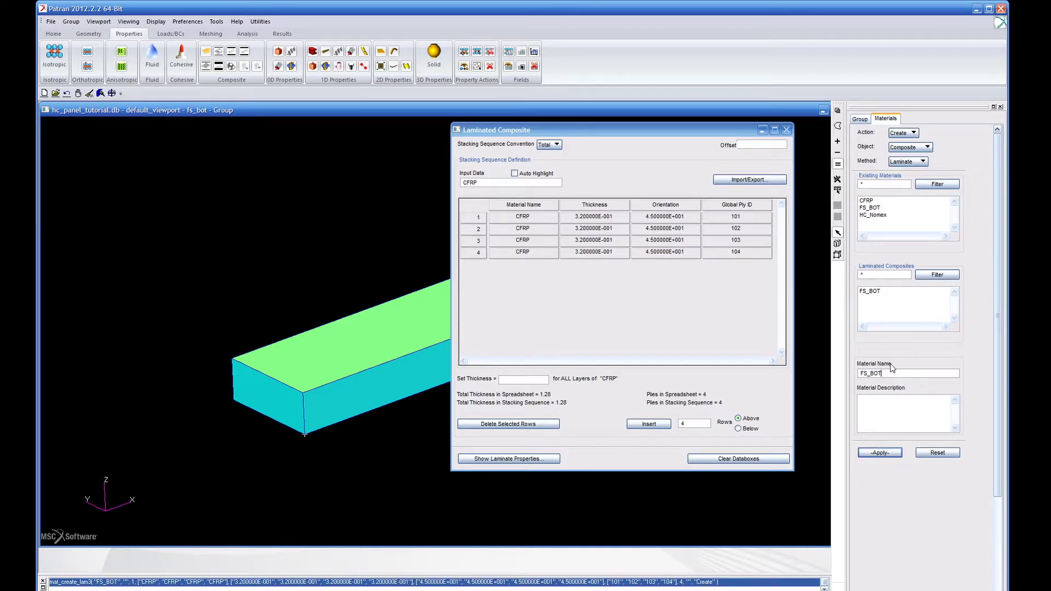
# Change the material name to FS_TOP and set the four plies' global ply IDs to 201, 202, 203 and 204.
pyautogui.press('BackSpace')
pyautogui.write('TOP')
pyautogui.click(744, 217)
pyautogui.write('201')
pyautogui.press('Return')
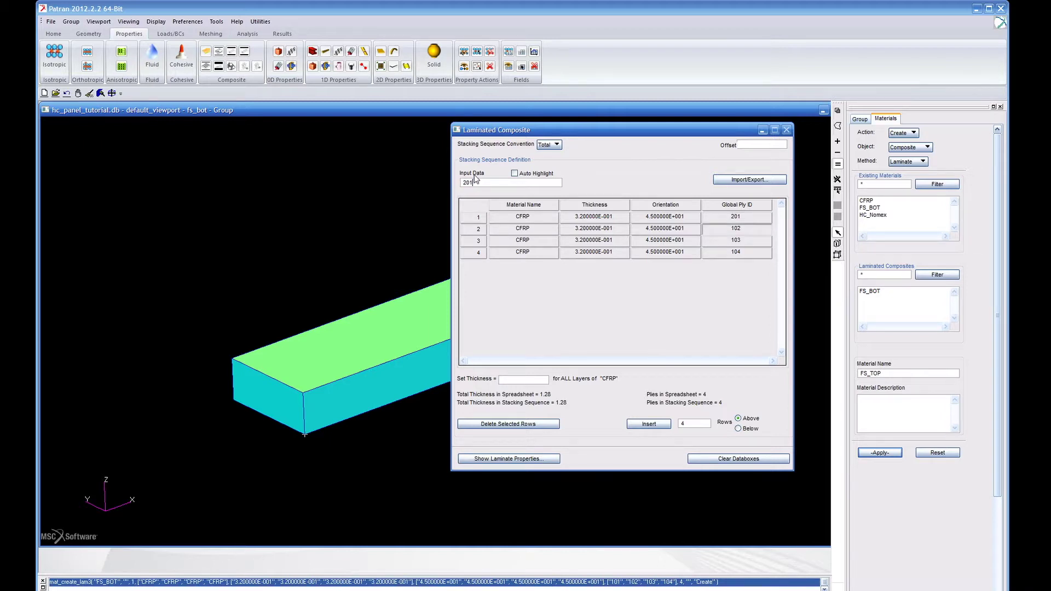
pyautogui.write('202')
pyautogui.press('Return')
pyautogui.press('BackSpace')
pyautogui.write('3')
pyautogui.press('Return')
pyautogui.press('BackSpace')
pyautogui.write('4')
pyautogui.press('Return')
# Remove the empty fifth ply row and create the FS_TOP laminate.
pyautogui.click(538, 264)
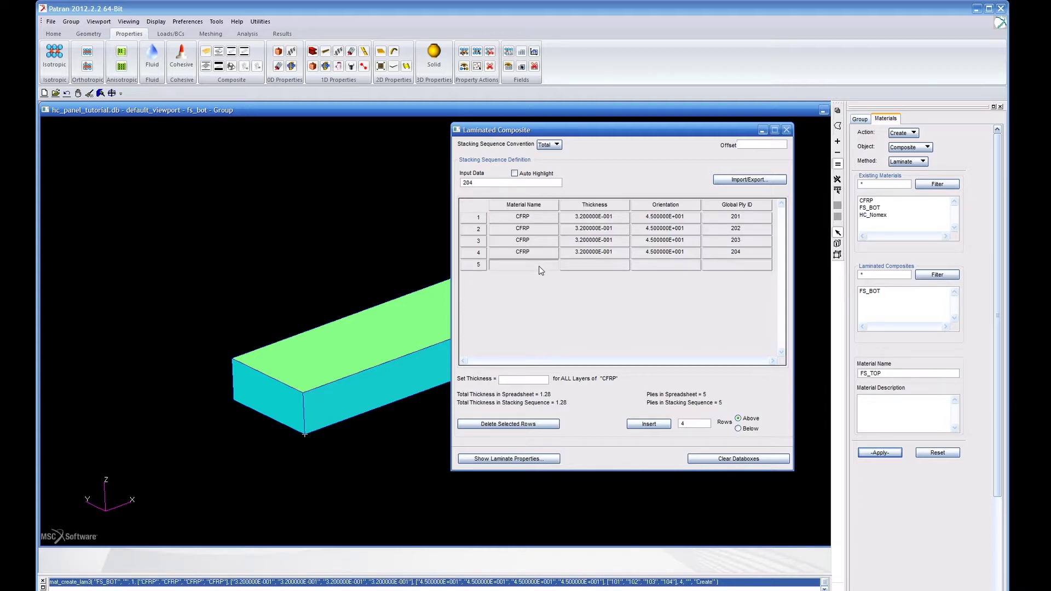
pyautogui.click(529, 425)
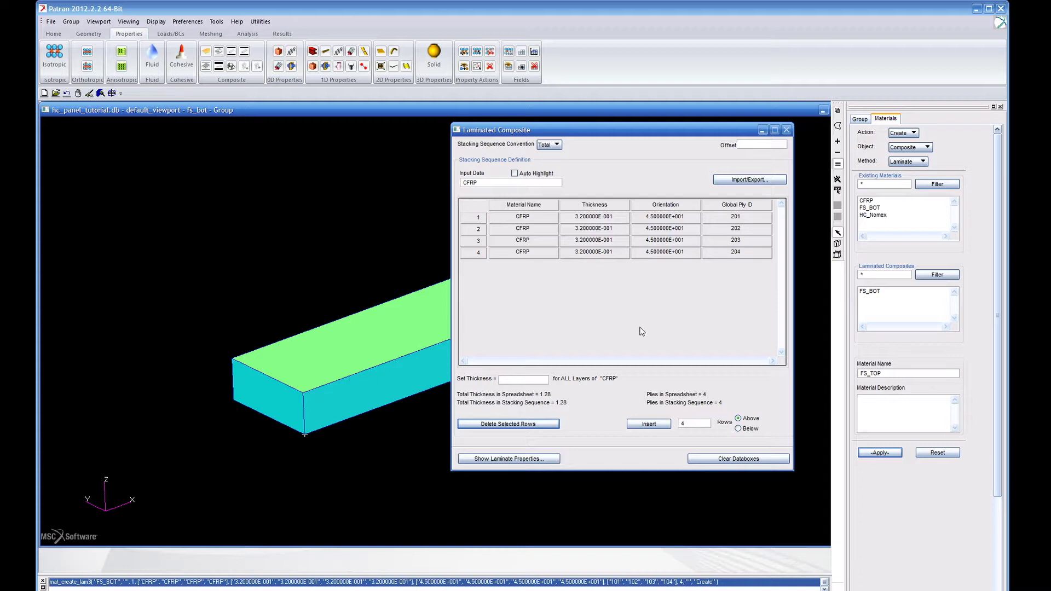
pyautogui.click(892, 455)
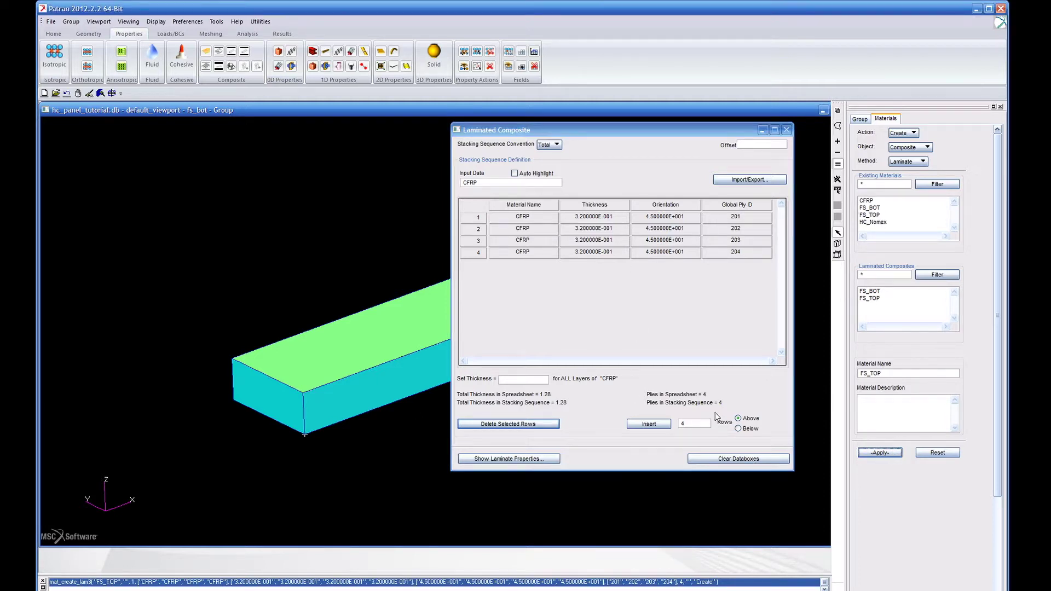
# Show the FS_BOT composite and examine its laminate properties with the A, B and D matrices.
pyautogui.click(906, 135)
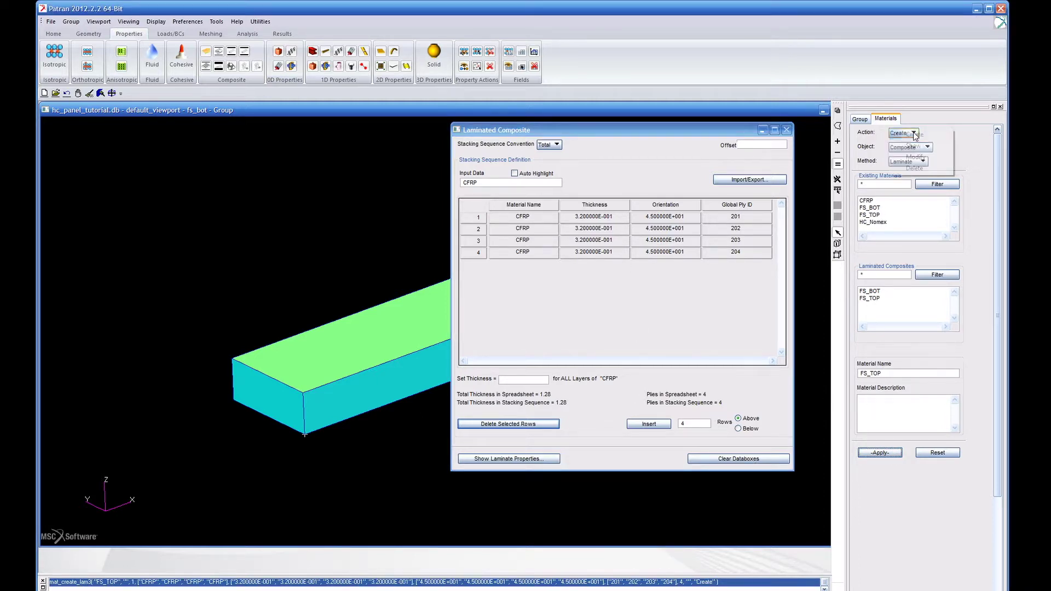
pyautogui.click(920, 147)
pyautogui.click(919, 148)
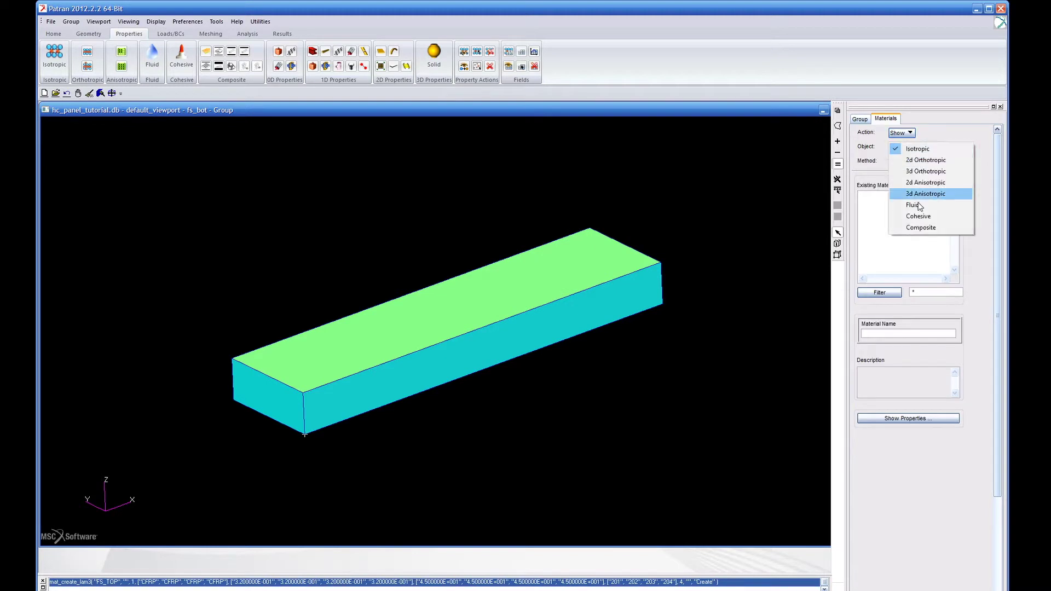
pyautogui.click(919, 230)
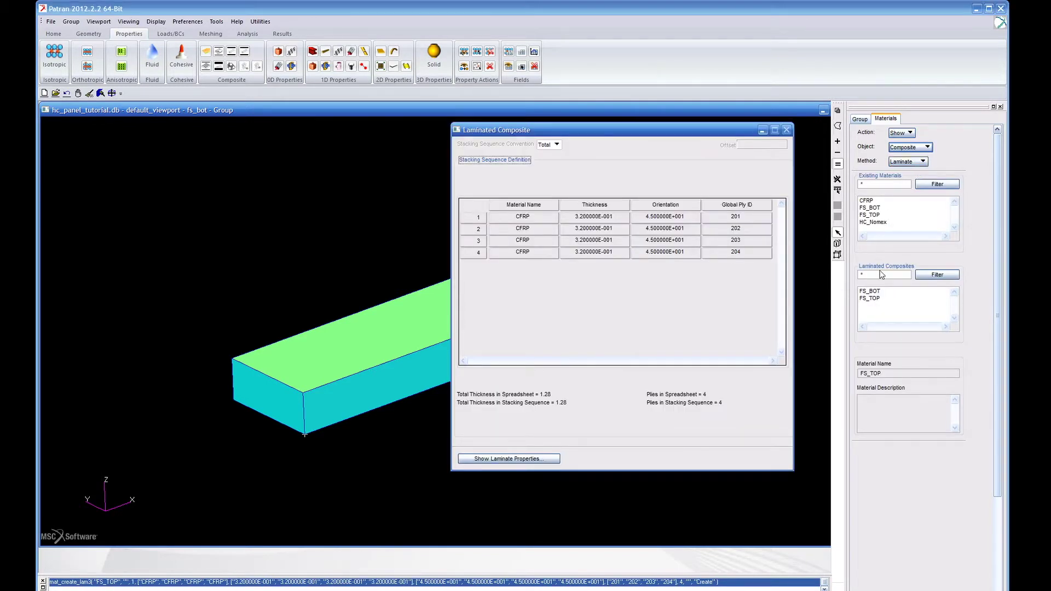
pyautogui.click(873, 292)
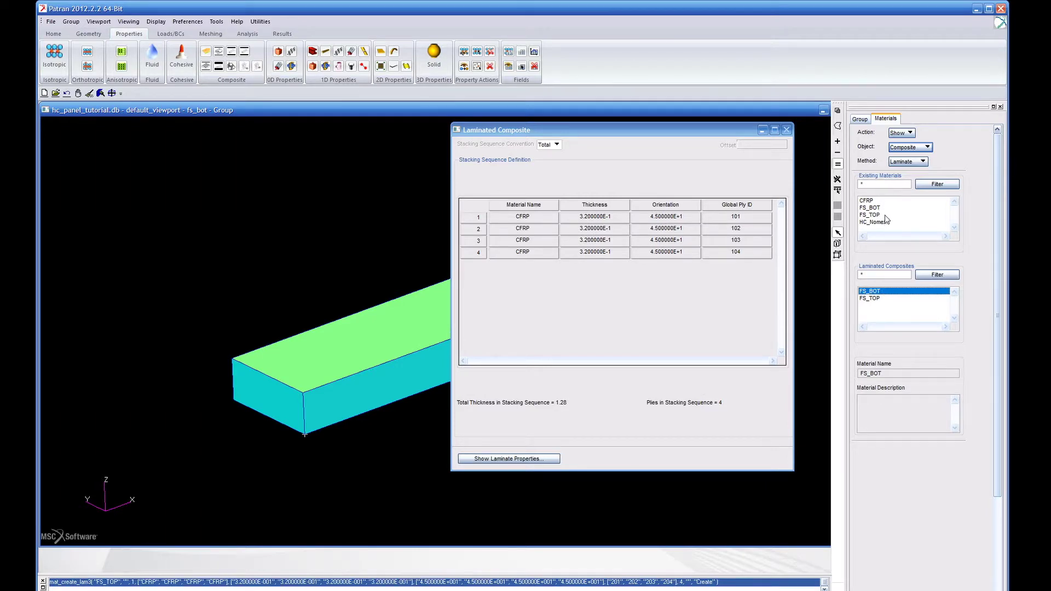
pyautogui.click(553, 459)
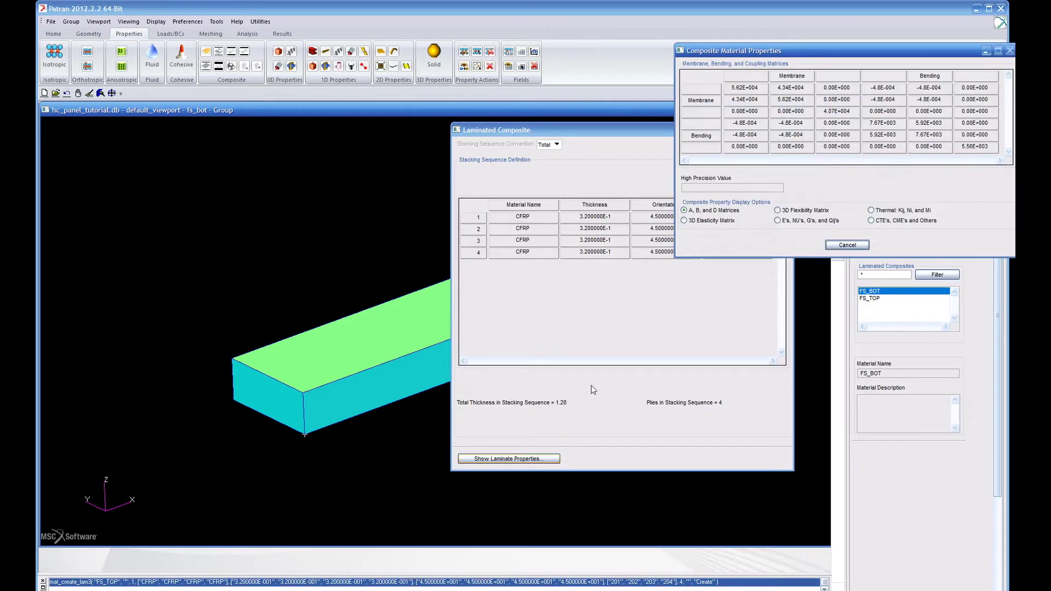
pyautogui.moveTo(893, 53); pyautogui.dragTo(327, 198)
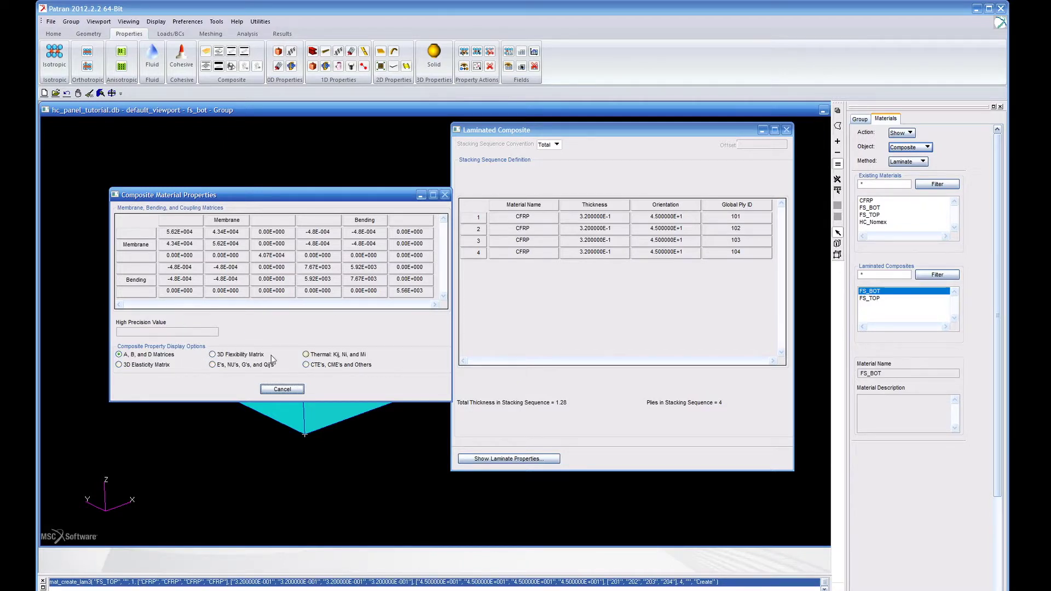
pyautogui.click(274, 388)
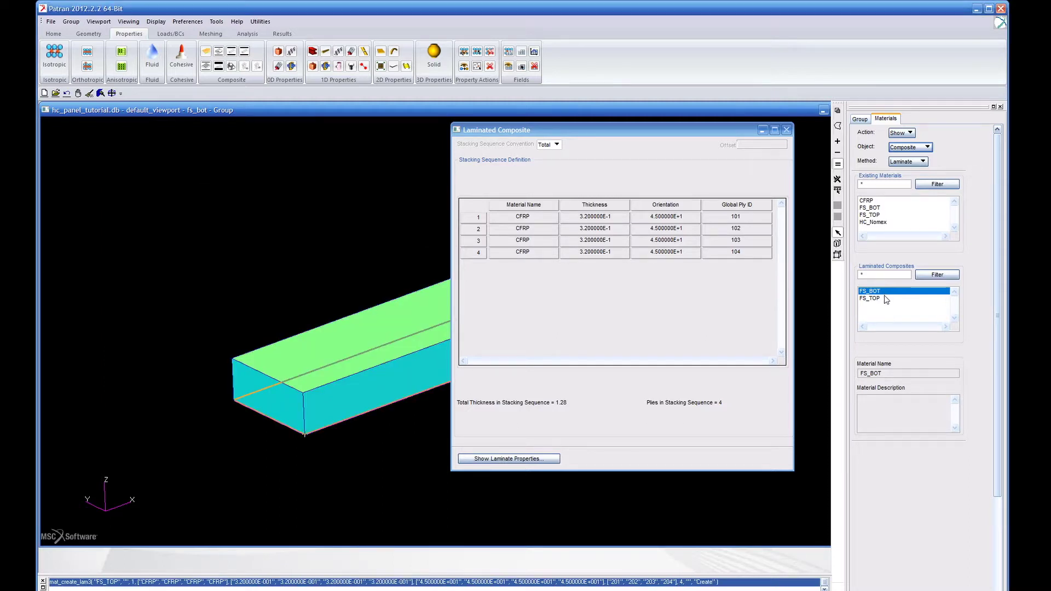
# Show the ply stack of FS_TOP and return to creating composite laminates.
pyautogui.click(870, 299)
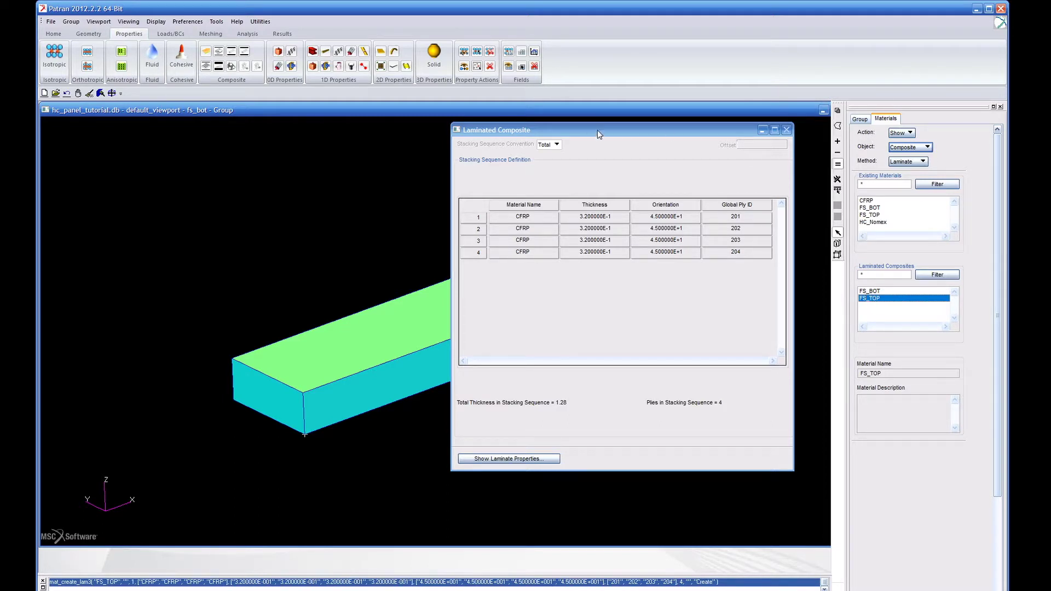
pyautogui.moveTo(606, 130); pyautogui.dragTo(611, 129)
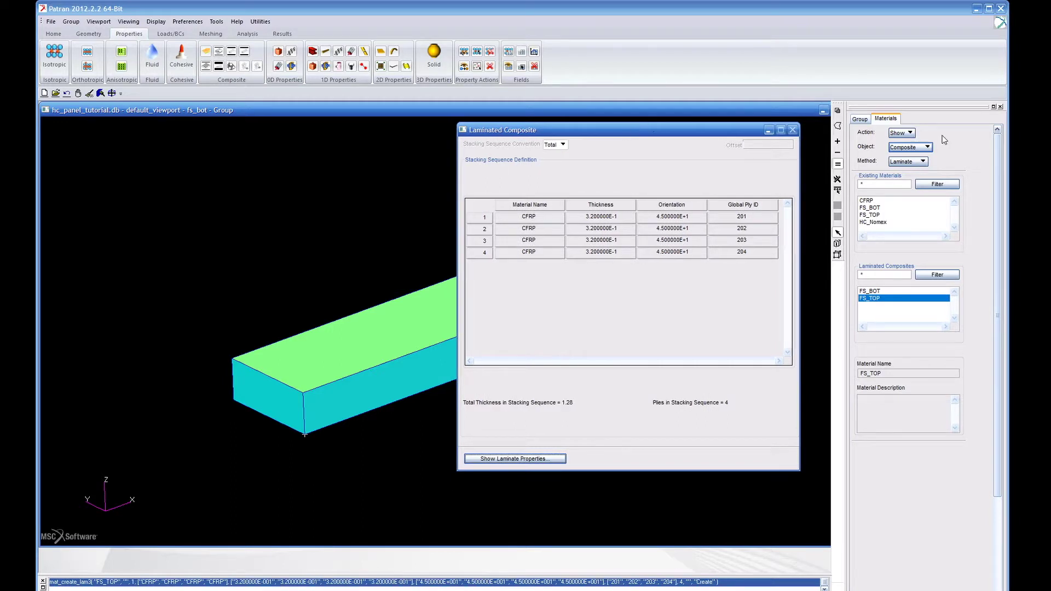
pyautogui.click(901, 132)
pyautogui.click(900, 146)
pyautogui.click(916, 146)
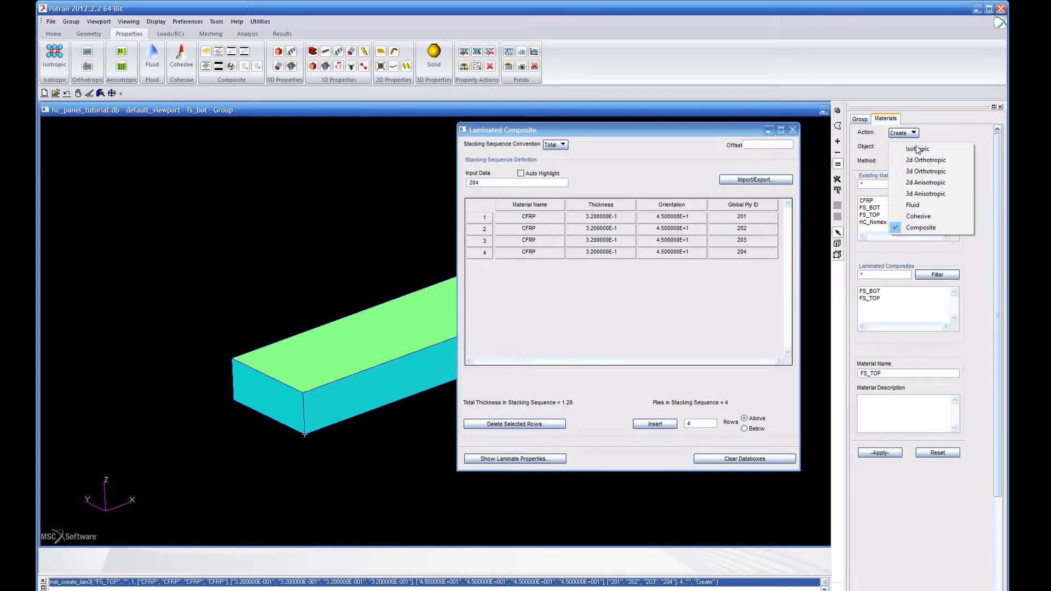
pyautogui.click(929, 143)
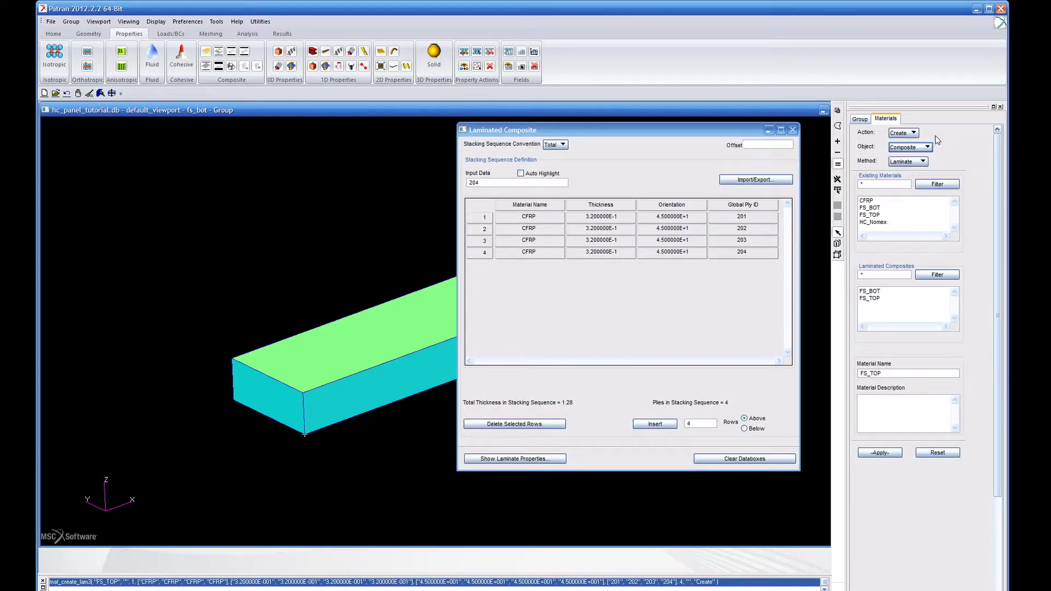
# Post only the fs_bot group in the viewport.
pyautogui.click(382, 57)
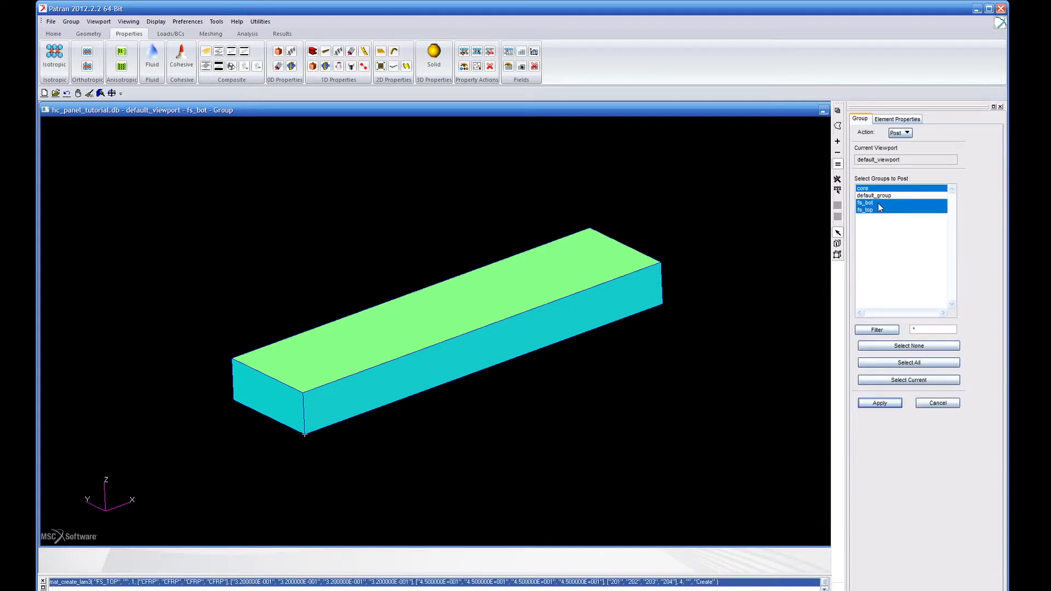
pyautogui.click(878, 204)
pyautogui.click(893, 405)
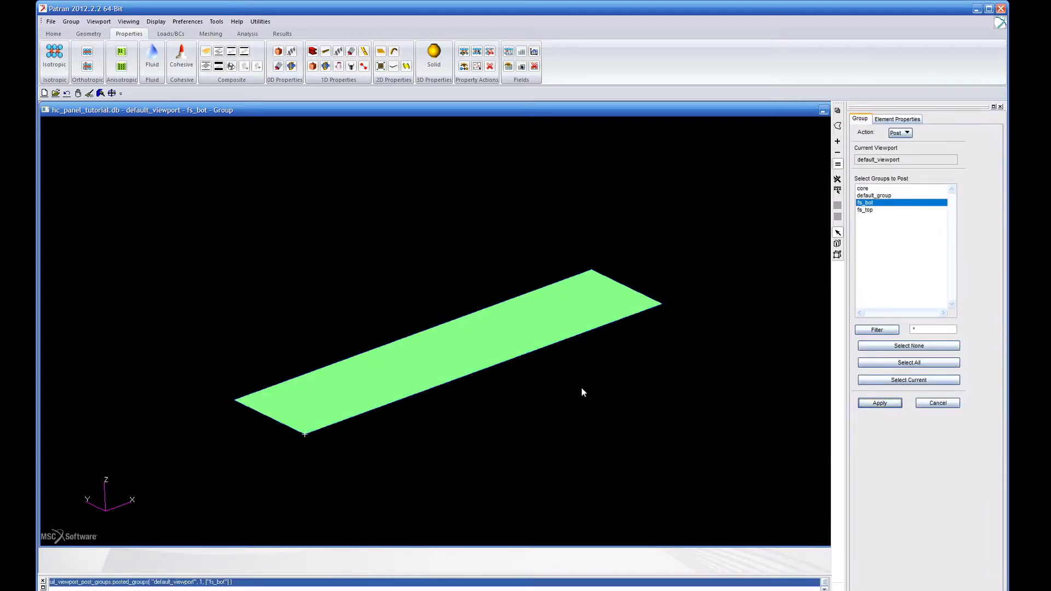
# Create uniform mesh seeds with element length 5 on all four edges of the bottom face sheet surface.
pyautogui.click(221, 34)
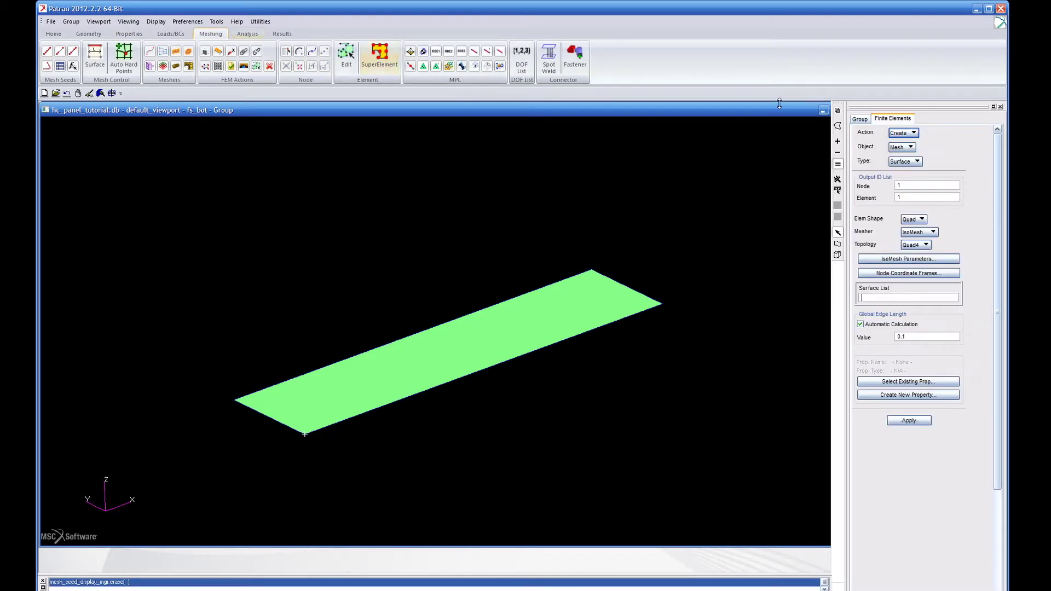
pyautogui.click(900, 146)
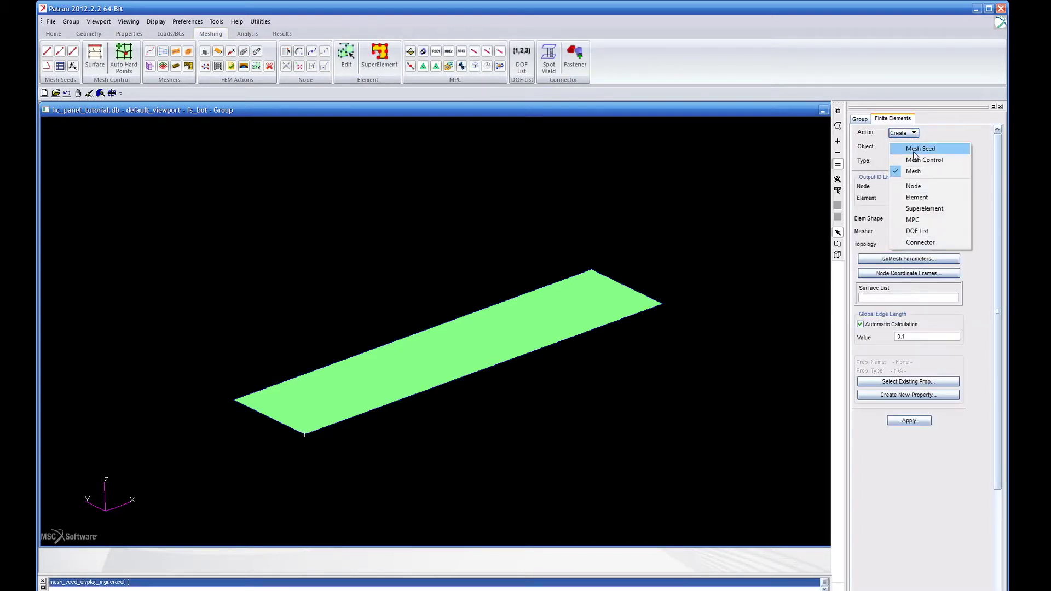
pyautogui.click(913, 153)
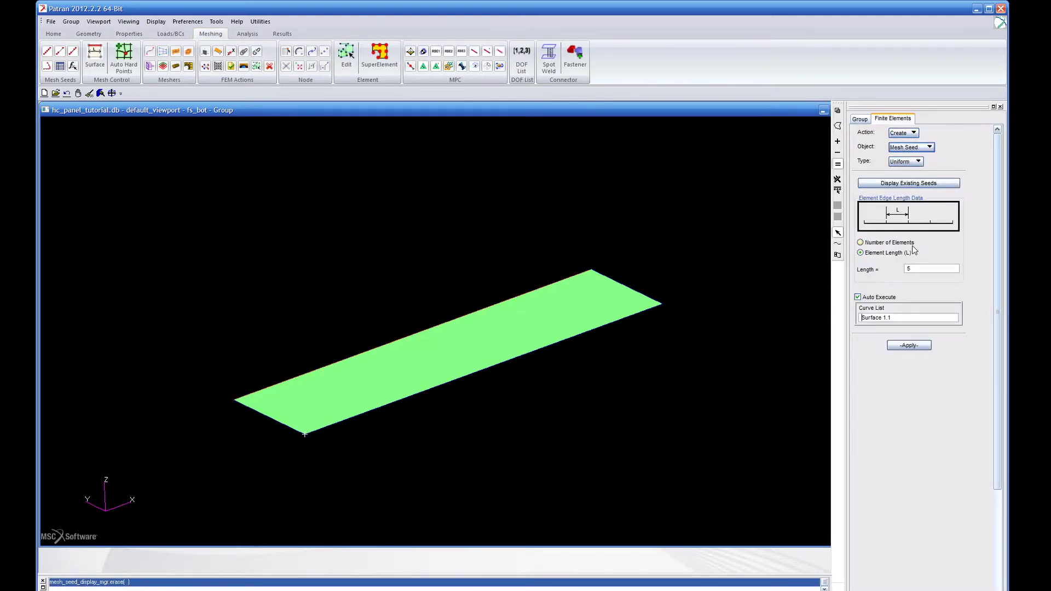
pyautogui.moveTo(904, 316); pyautogui.dragTo(822, 311)
pyautogui.press('Delete')
pyautogui.moveTo(218, 496); pyautogui.dragTo(678, 228)
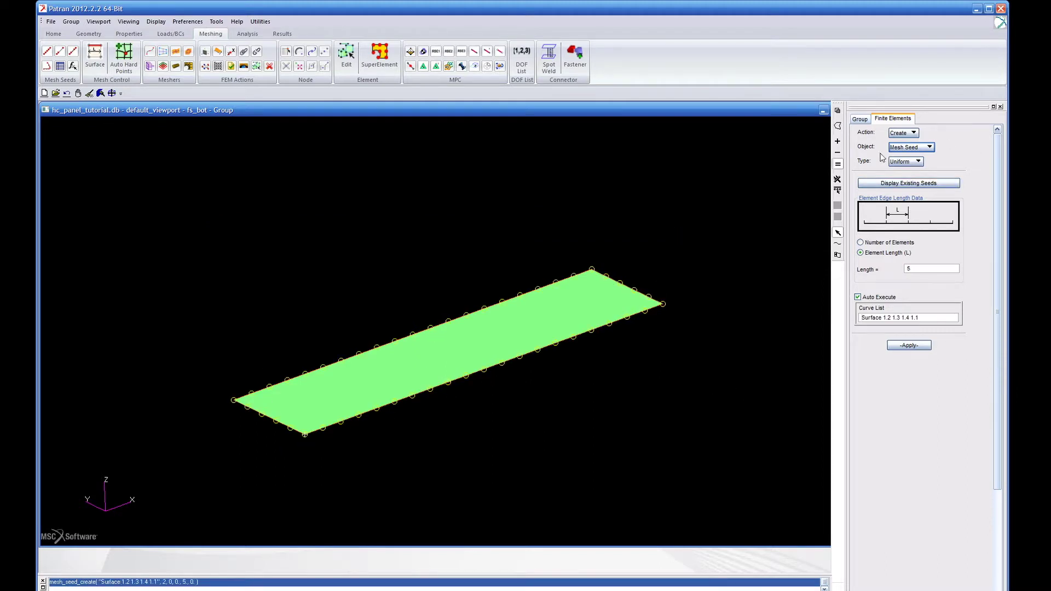
# Mesh the bottom face sheet surface with Quad4 elements using the IsoMesh mesher.
pyautogui.click(913, 147)
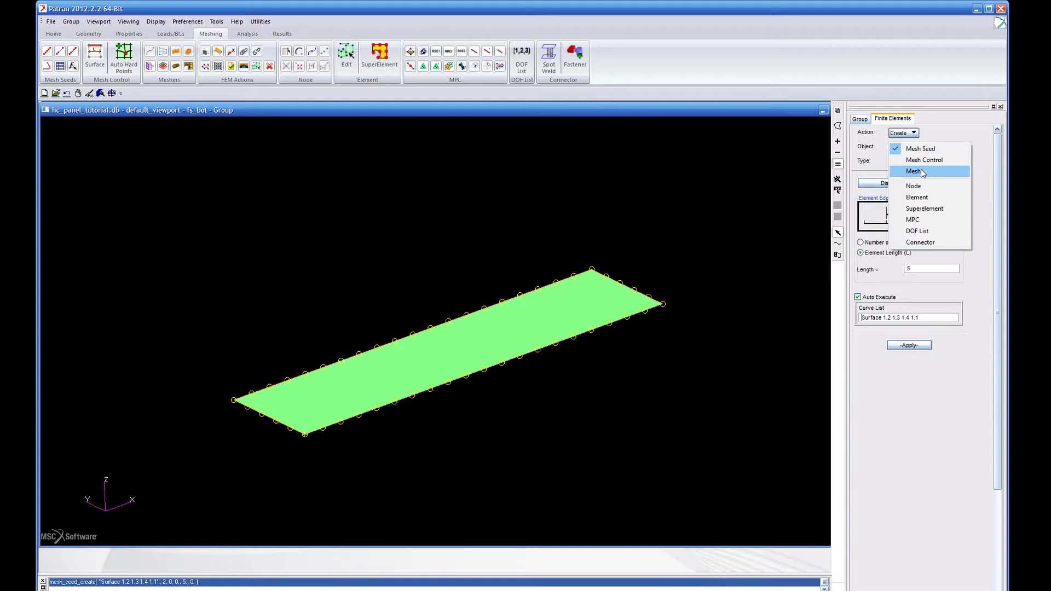
pyautogui.click(921, 171)
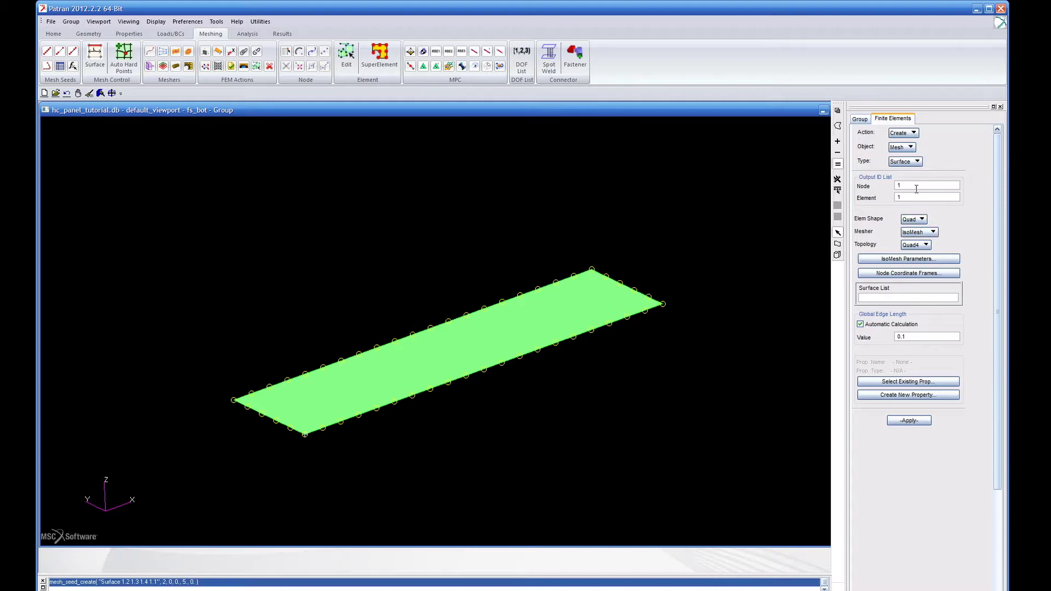
pyautogui.click(860, 120)
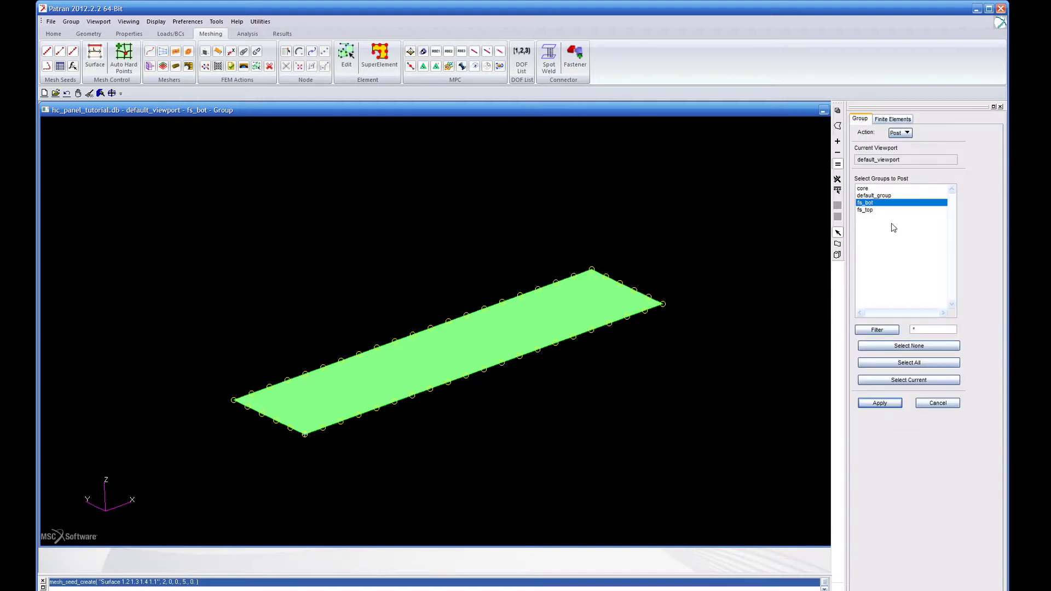
pyautogui.click(914, 380)
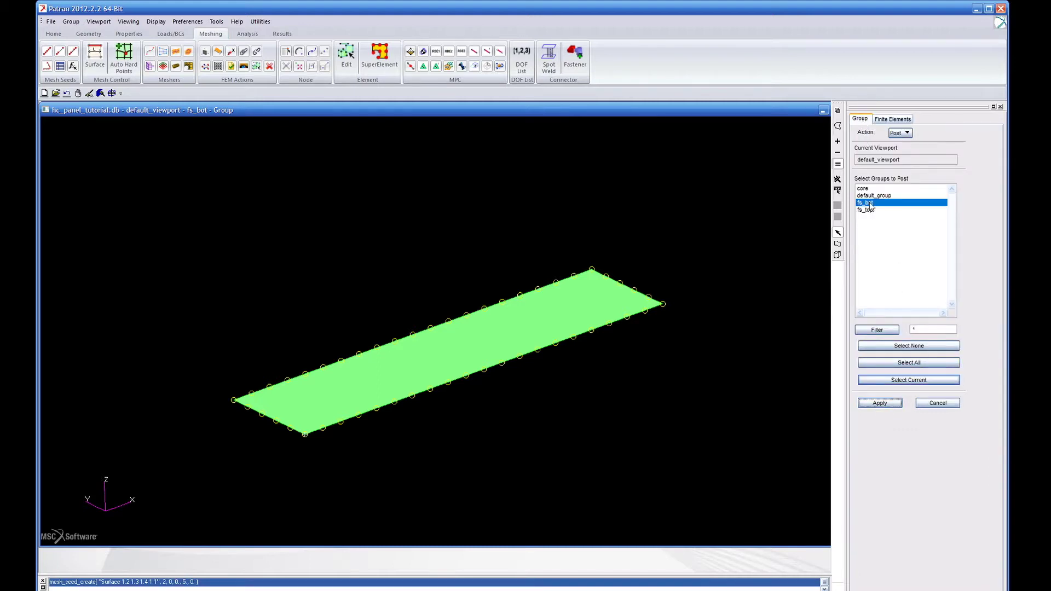
pyautogui.click(891, 120)
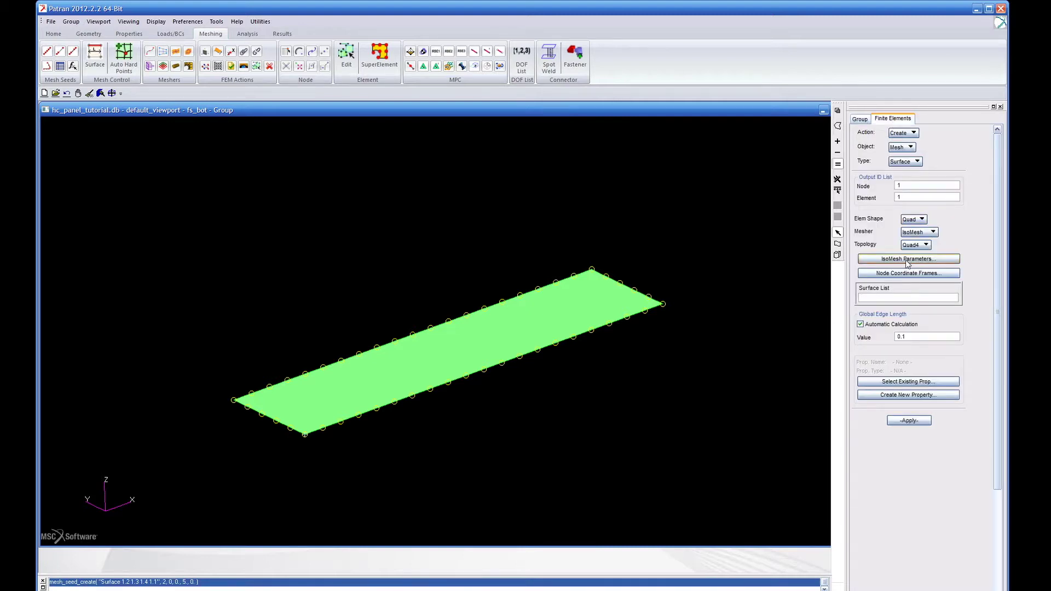
pyautogui.click(918, 299)
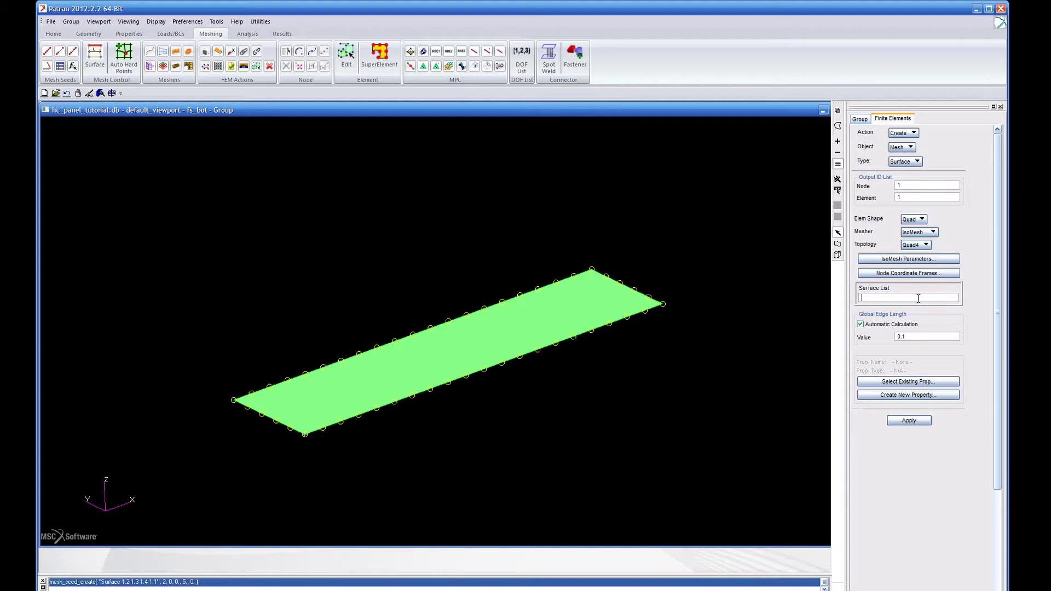
pyautogui.click(593, 309)
pyautogui.click(906, 420)
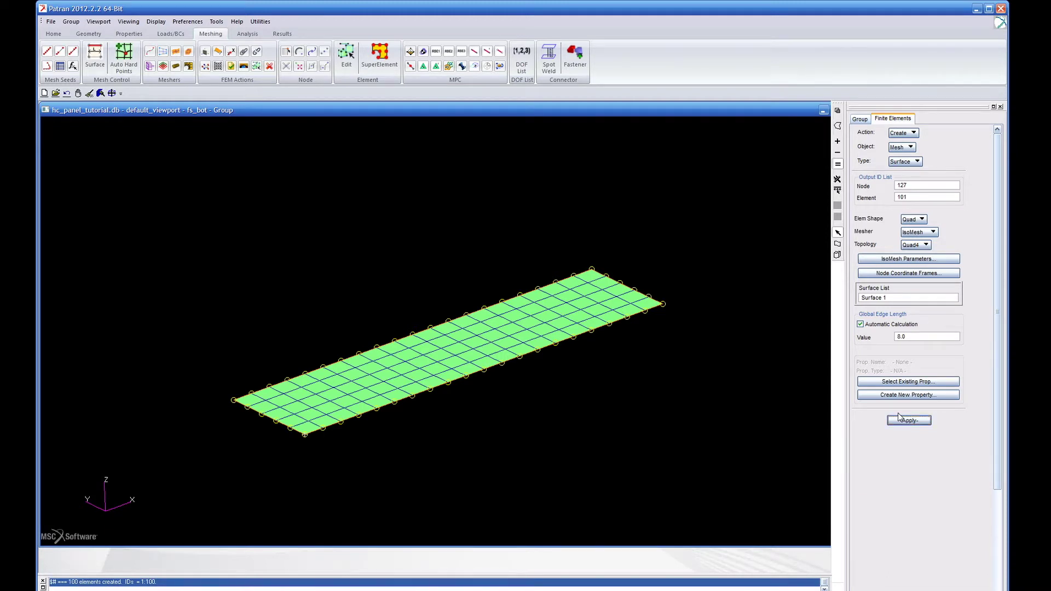
# Post only the fs_top group in the viewport.
pyautogui.click(861, 125)
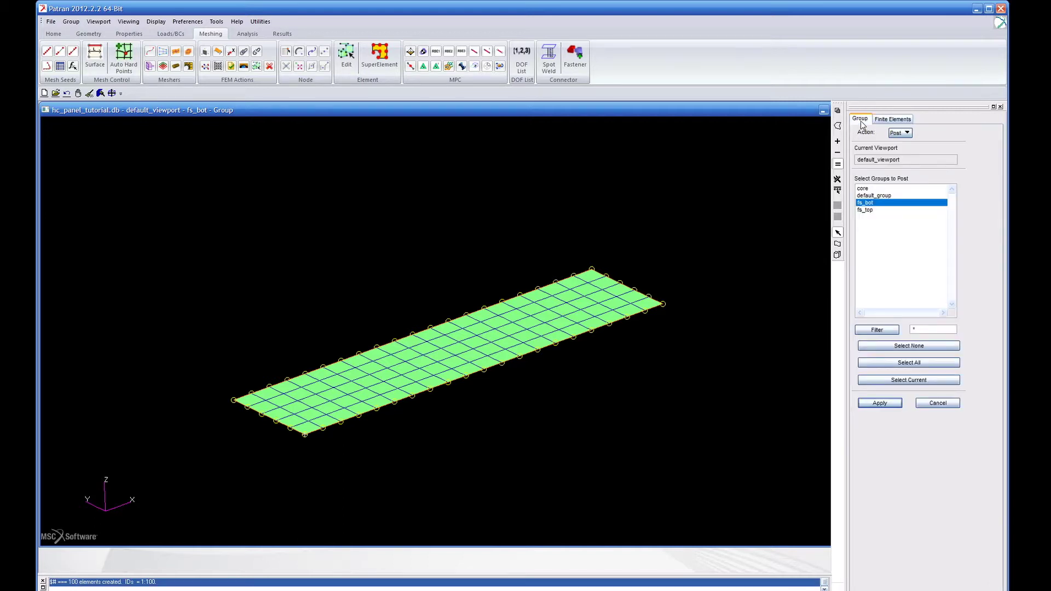
pyautogui.click(867, 210)
pyautogui.click(880, 403)
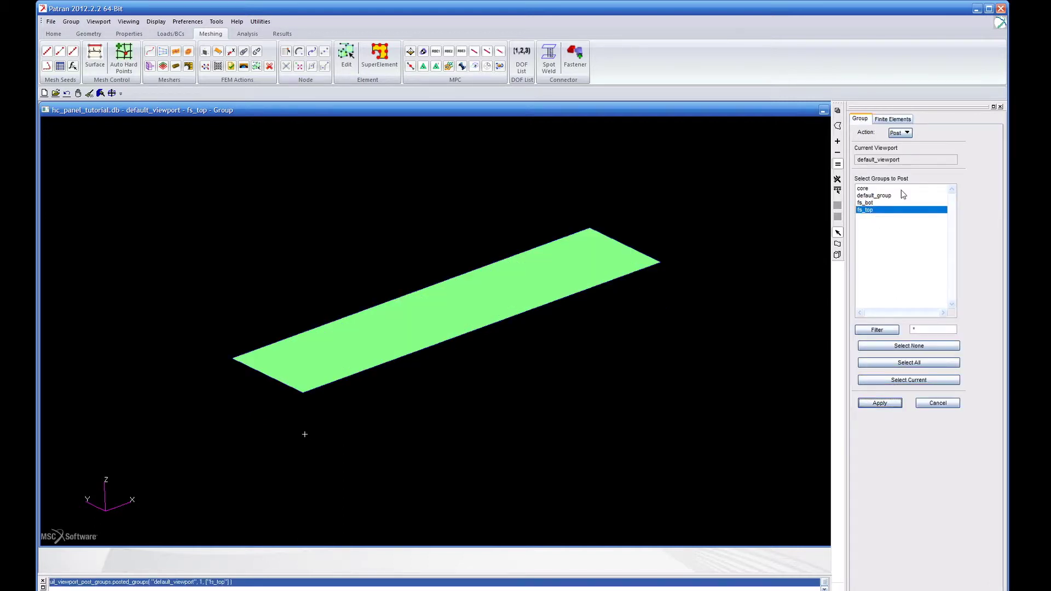
# Create uniform mesh seeds with element length 5 on all four edges of the top face sheet surface.
pyautogui.click(897, 120)
pyautogui.click(910, 149)
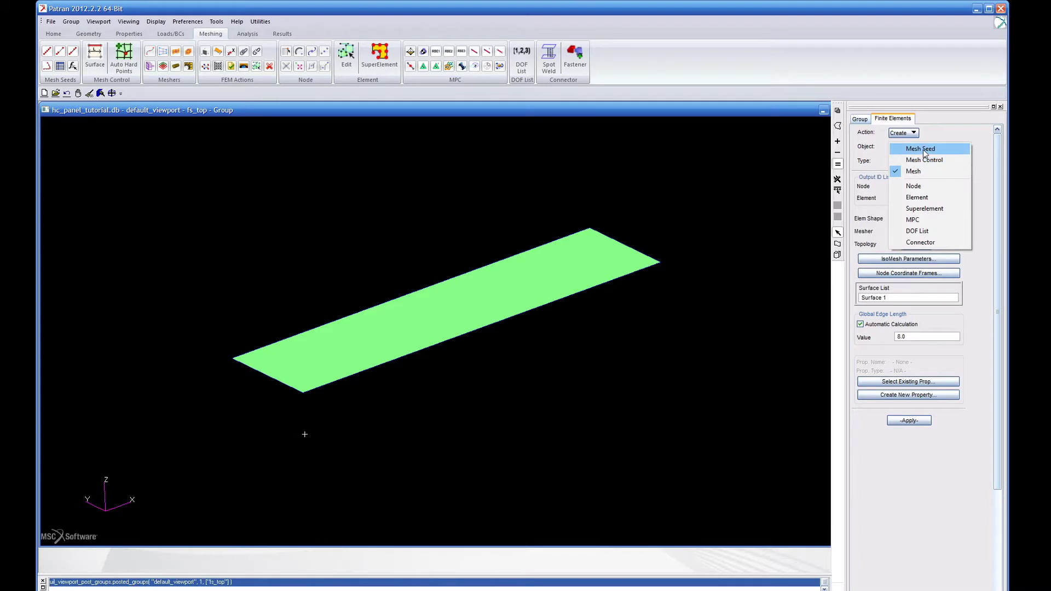
pyautogui.click(922, 150)
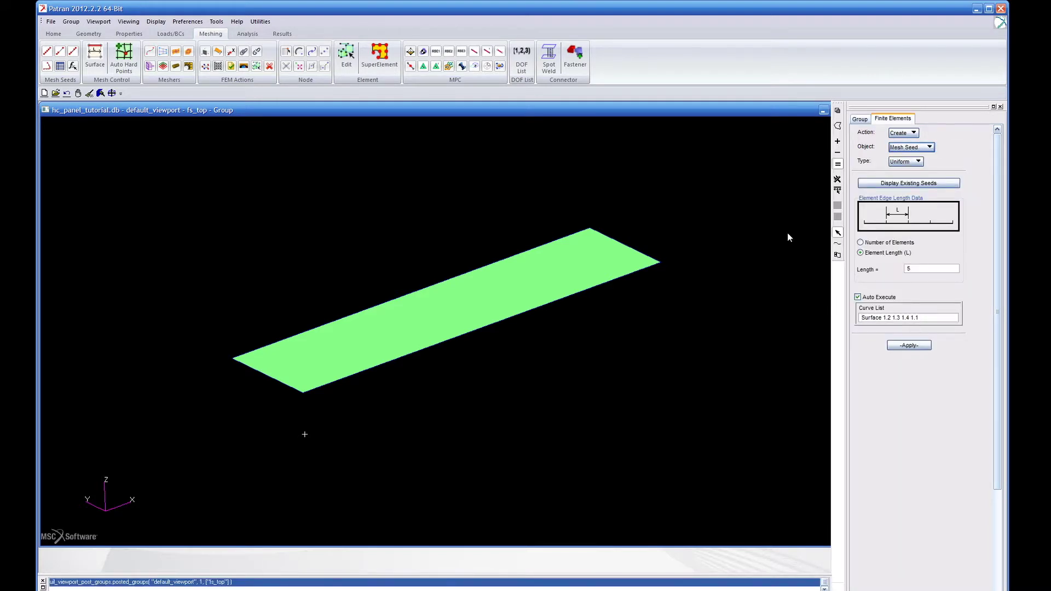
pyautogui.moveTo(782, 181); pyautogui.dragTo(185, 416)
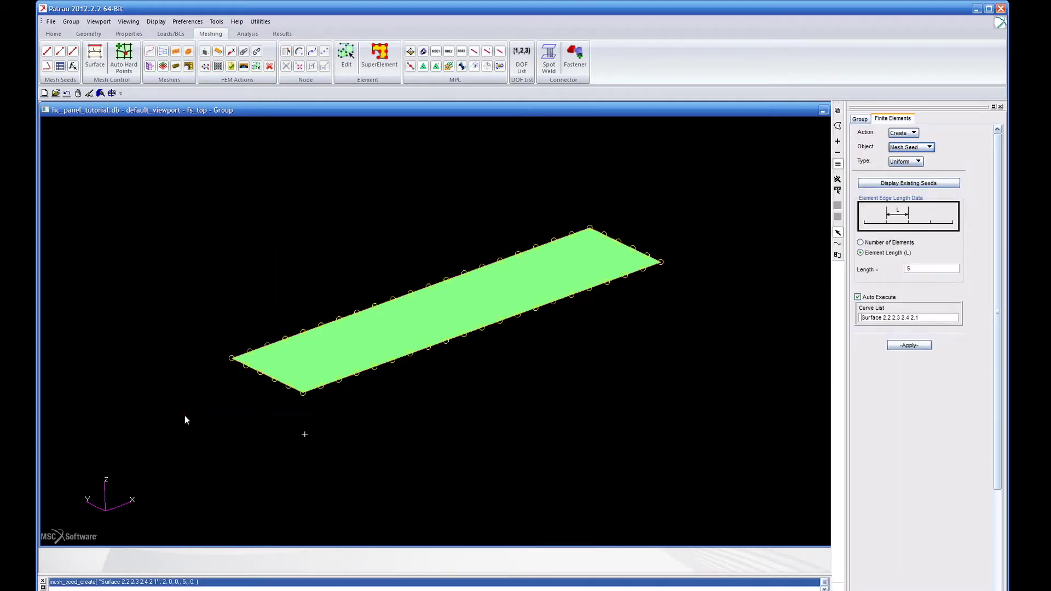
# Mesh the top face sheet surface with Quad4 elements using the IsoMesh mesher.
pyautogui.click(911, 146)
pyautogui.click(913, 157)
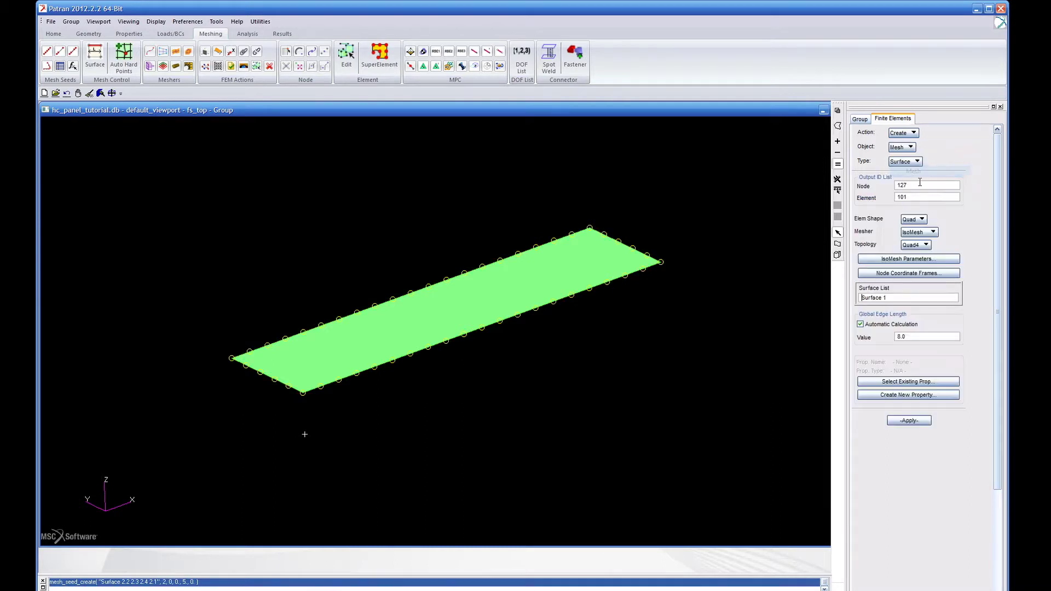
pyautogui.click(534, 280)
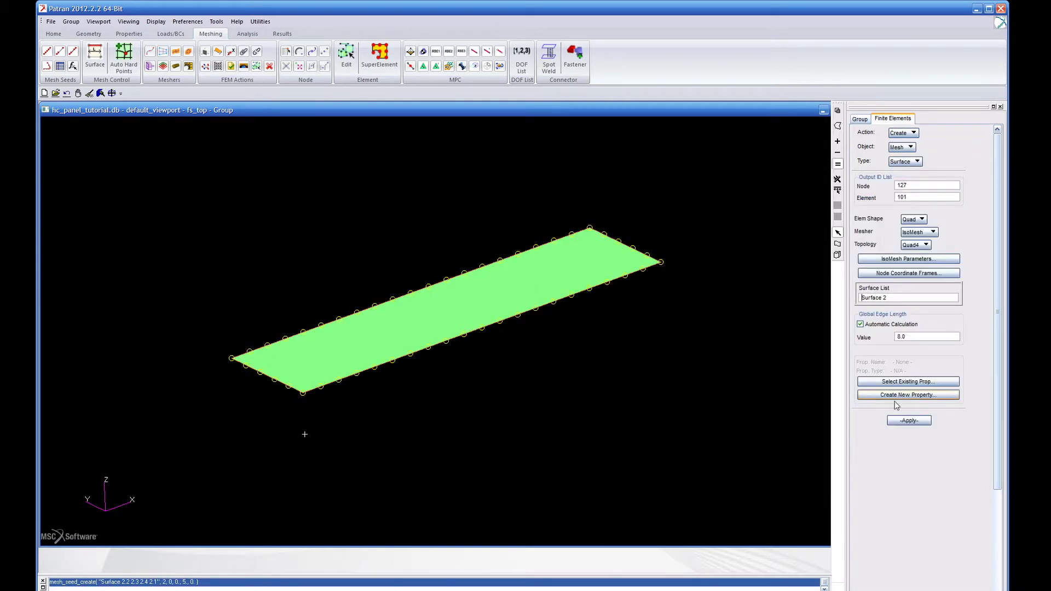
pyautogui.click(927, 423)
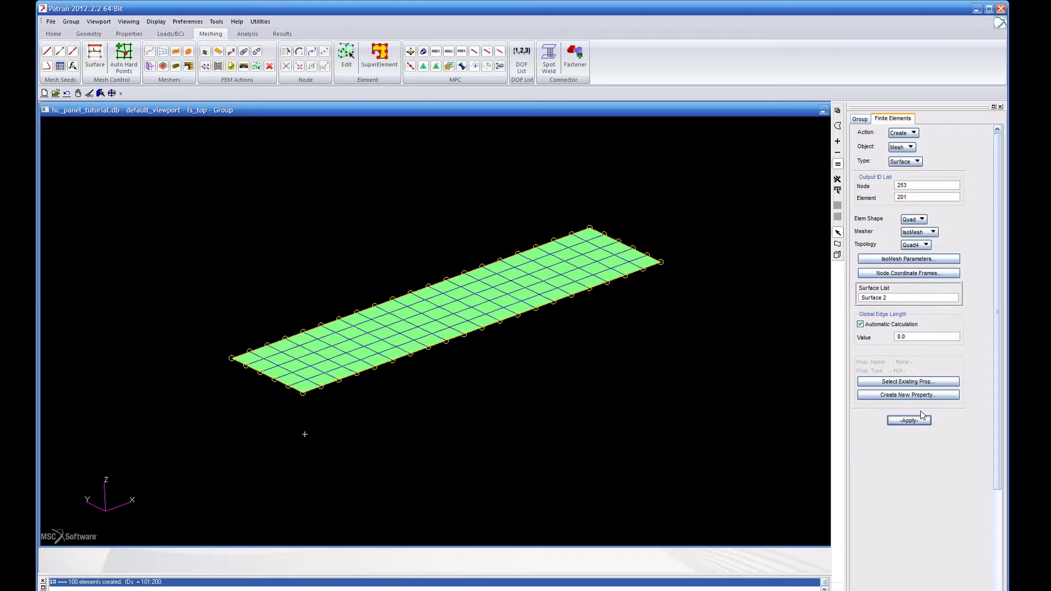
# Post only the core group in the viewport.
pyautogui.click(865, 121)
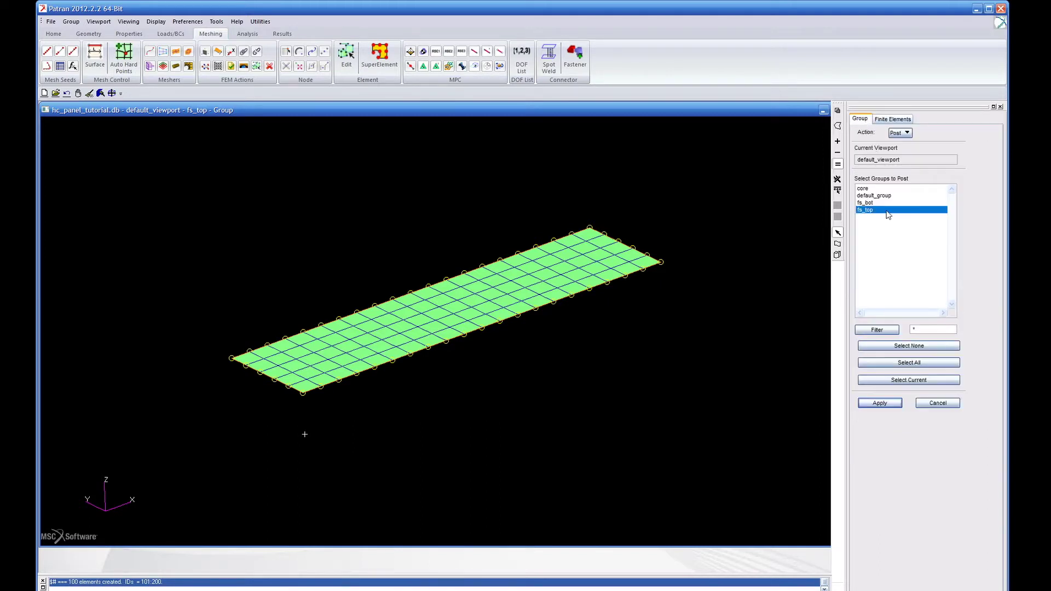
pyautogui.click(871, 188)
pyautogui.click(879, 403)
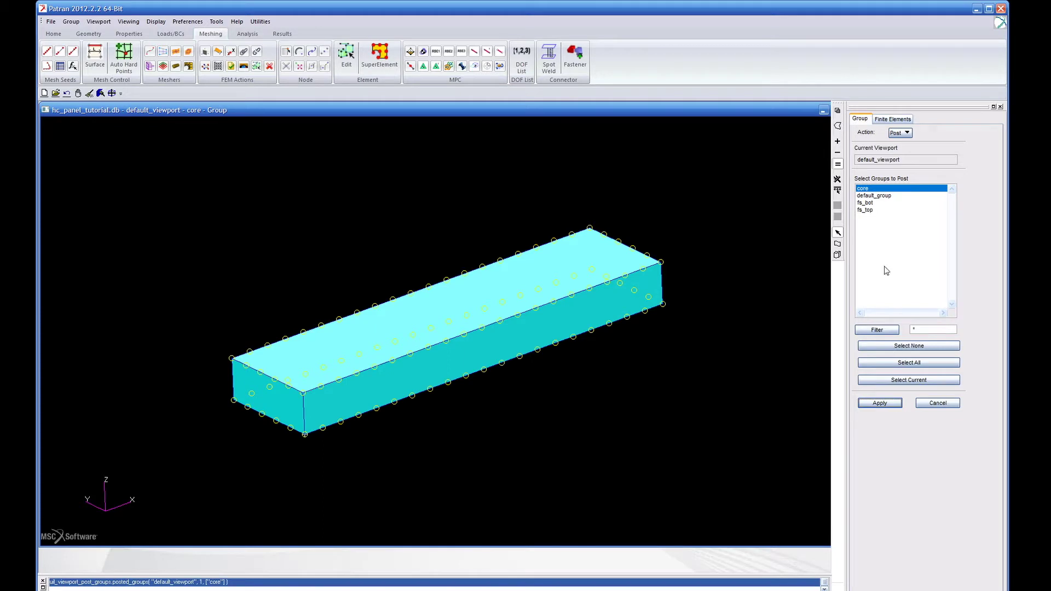
pyautogui.moveTo(742, 208); pyautogui.dragTo(741, 205, button='middle')
# Create uniform mesh seeds with element length 5 on the four vertical thickness edges of the core solid.
pyautogui.click(898, 120)
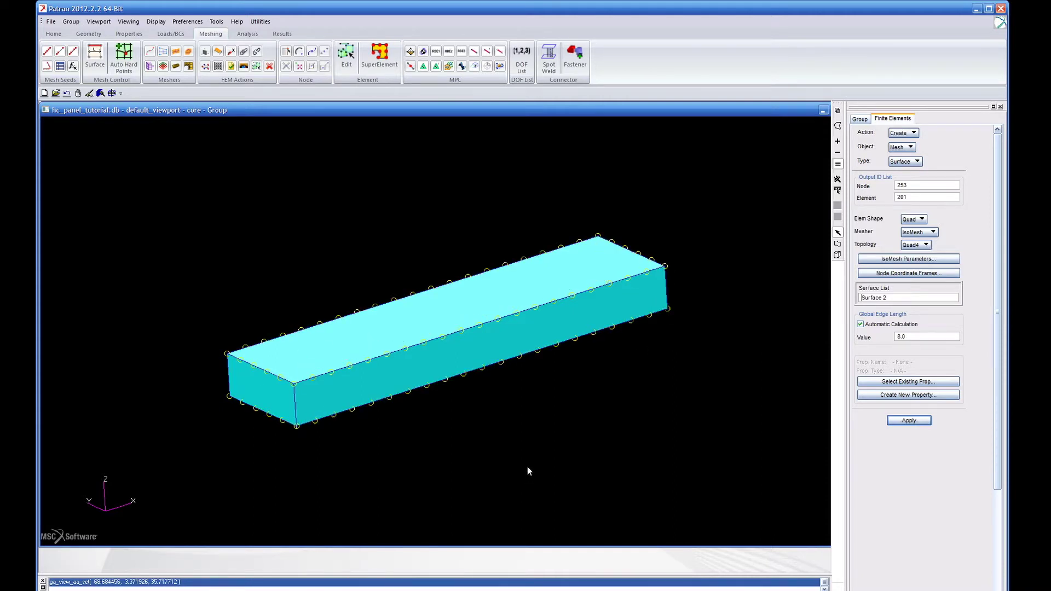
pyautogui.click(911, 149)
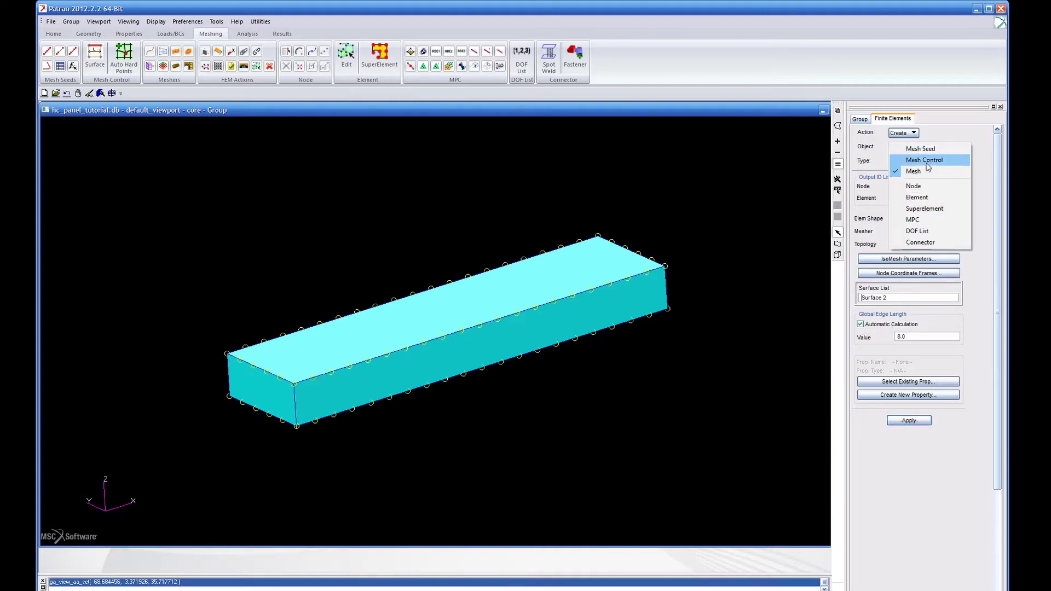
pyautogui.click(920, 149)
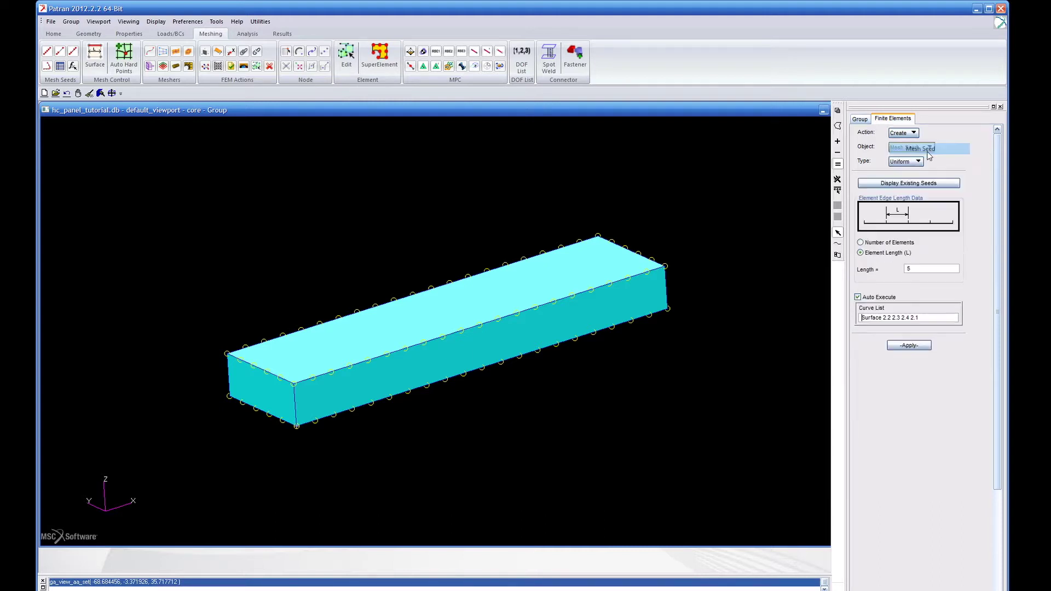
pyautogui.click(666, 287)
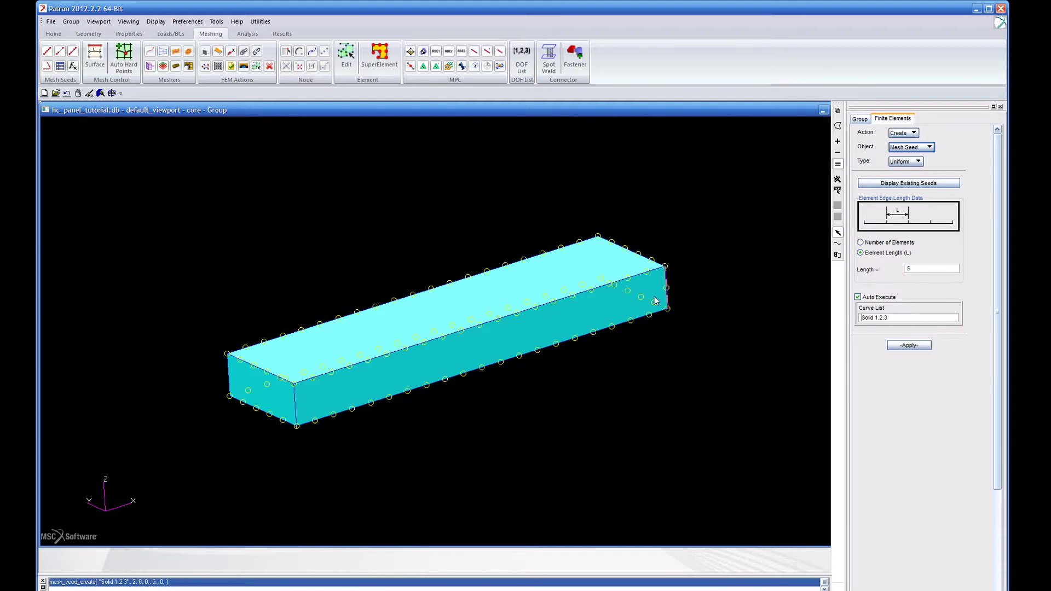
pyautogui.click(295, 402)
pyautogui.click(226, 381)
pyautogui.moveTo(547, 369); pyautogui.dragTo(586, 370, button='middle')
pyautogui.click(327, 264)
pyautogui.moveTo(655, 370); pyautogui.dragTo(607, 359, button='middle')
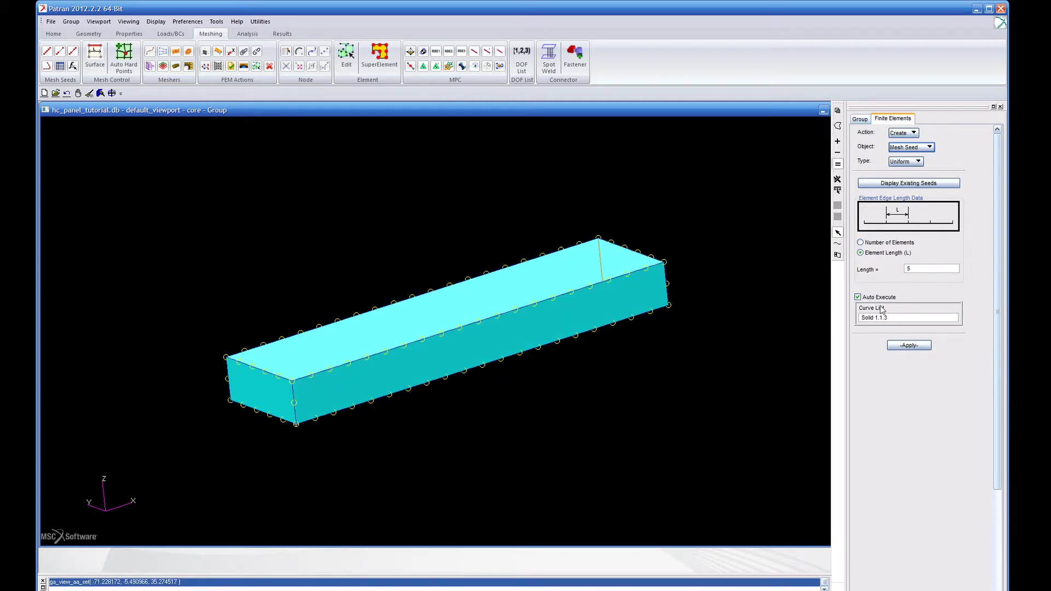
# Mesh the core solid with Hex8 elements using the IsoMesh mesher and clear the solid selection.
pyautogui.click(915, 146)
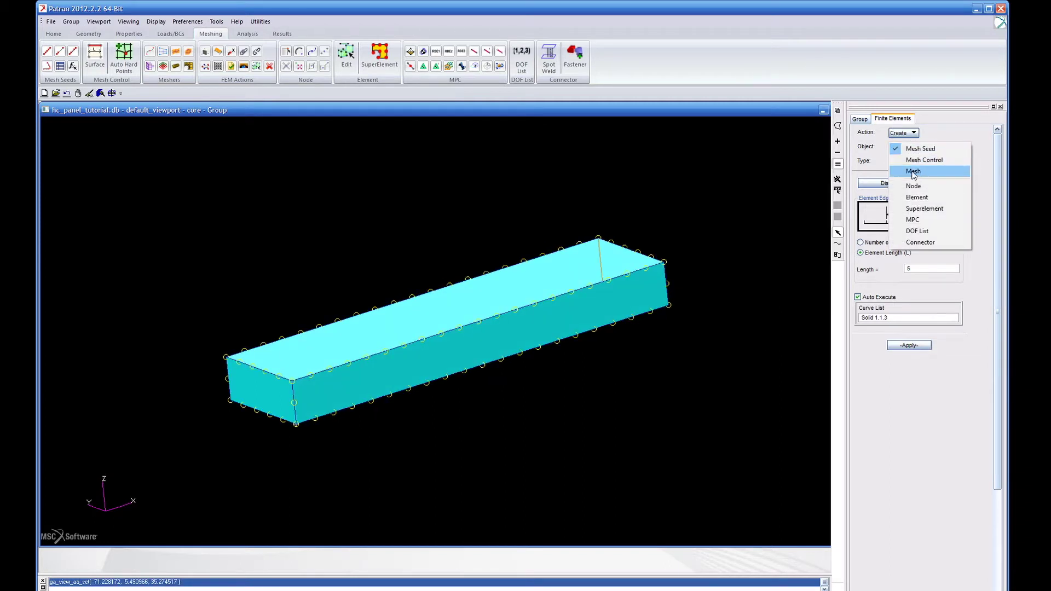
pyautogui.click(913, 172)
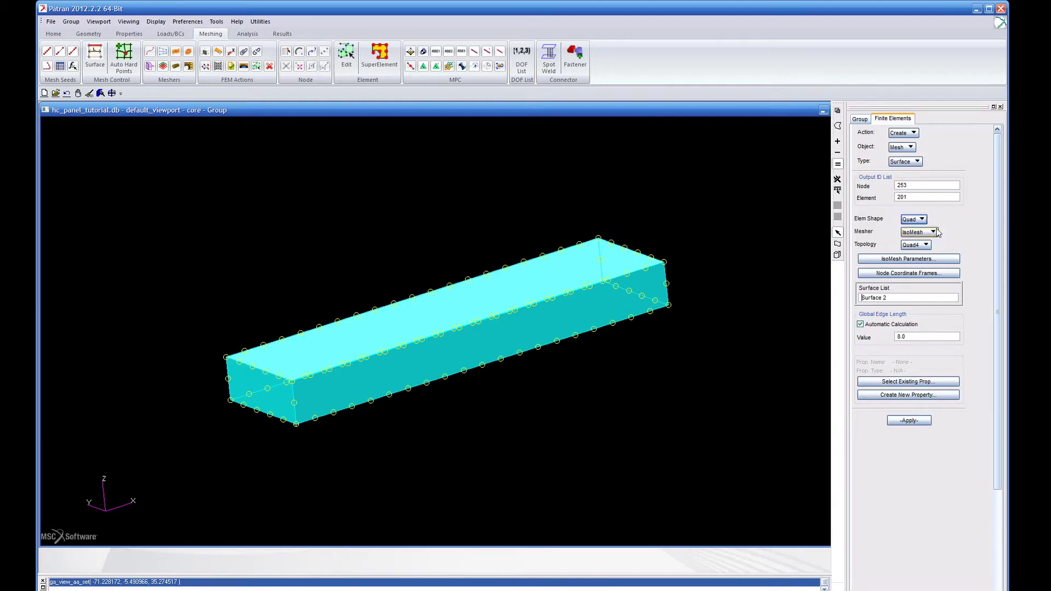
pyautogui.click(918, 162)
pyautogui.click(922, 195)
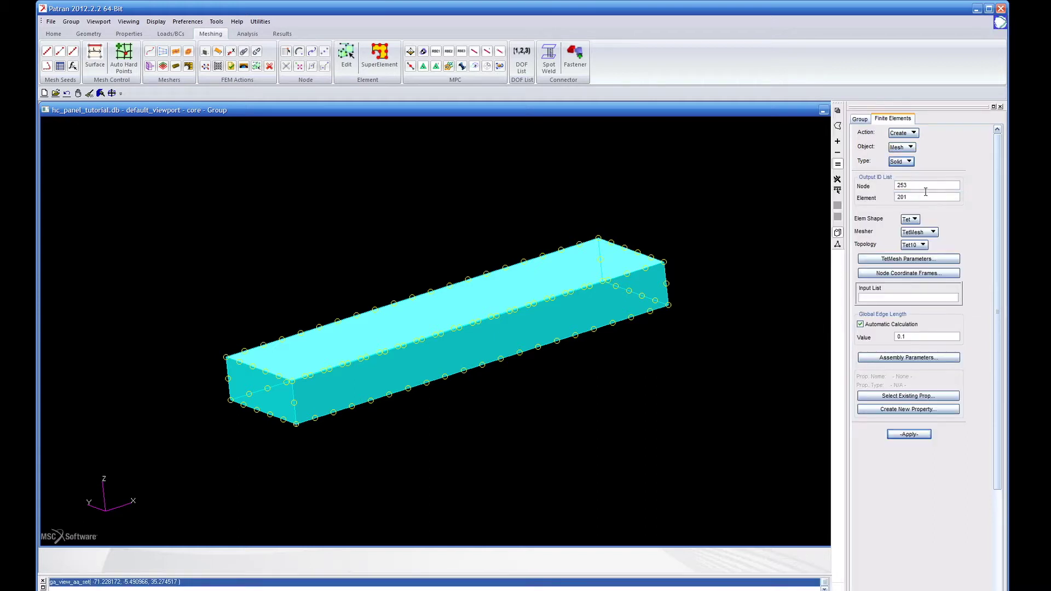
pyautogui.click(916, 219)
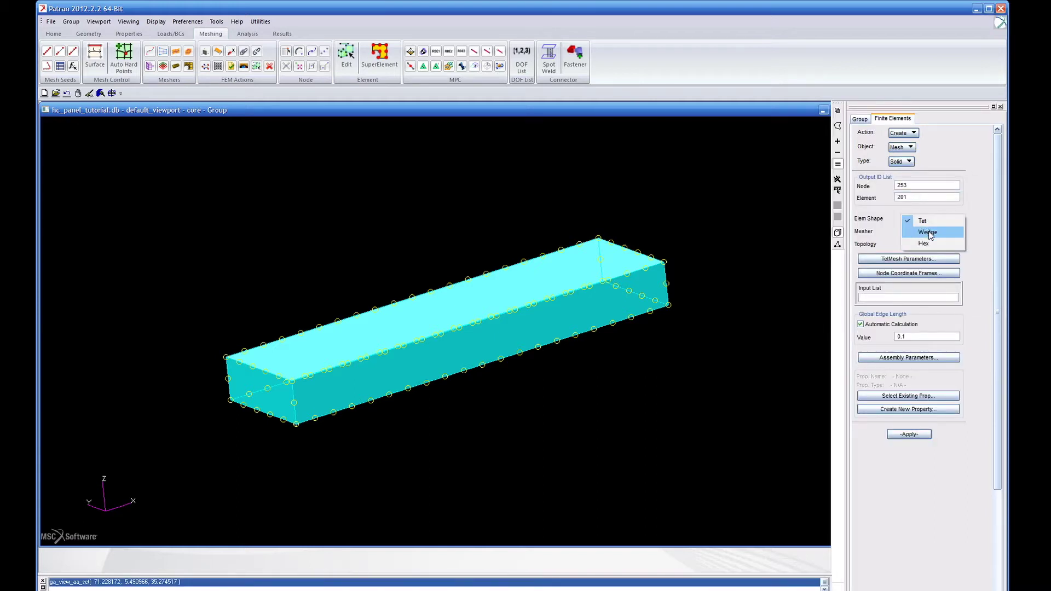
pyautogui.click(930, 244)
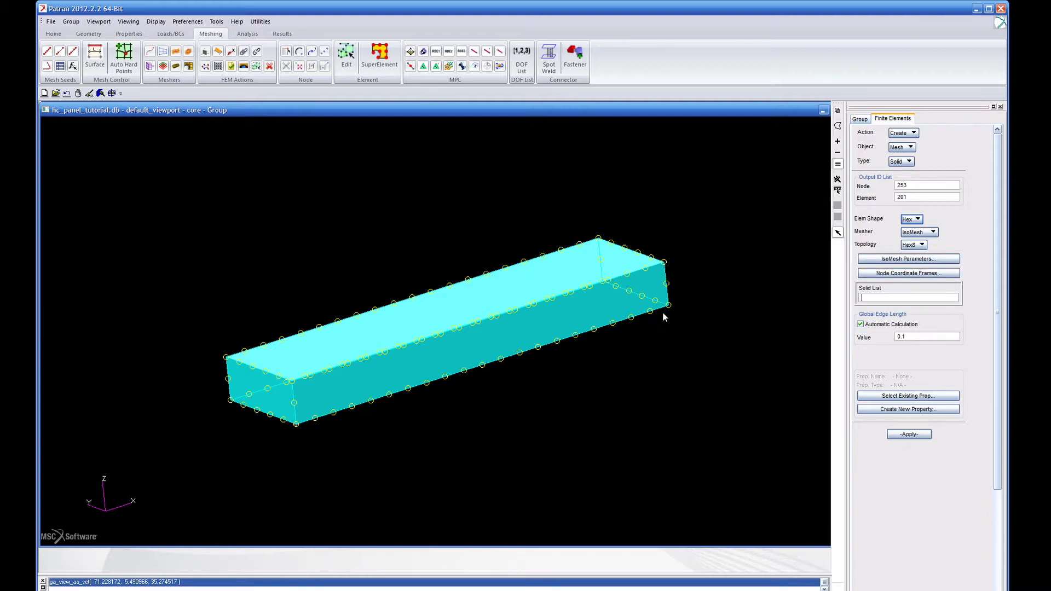
pyautogui.moveTo(725, 178); pyautogui.dragTo(822, 309, button='middle')
pyautogui.click(588, 300)
pyautogui.click(916, 434)
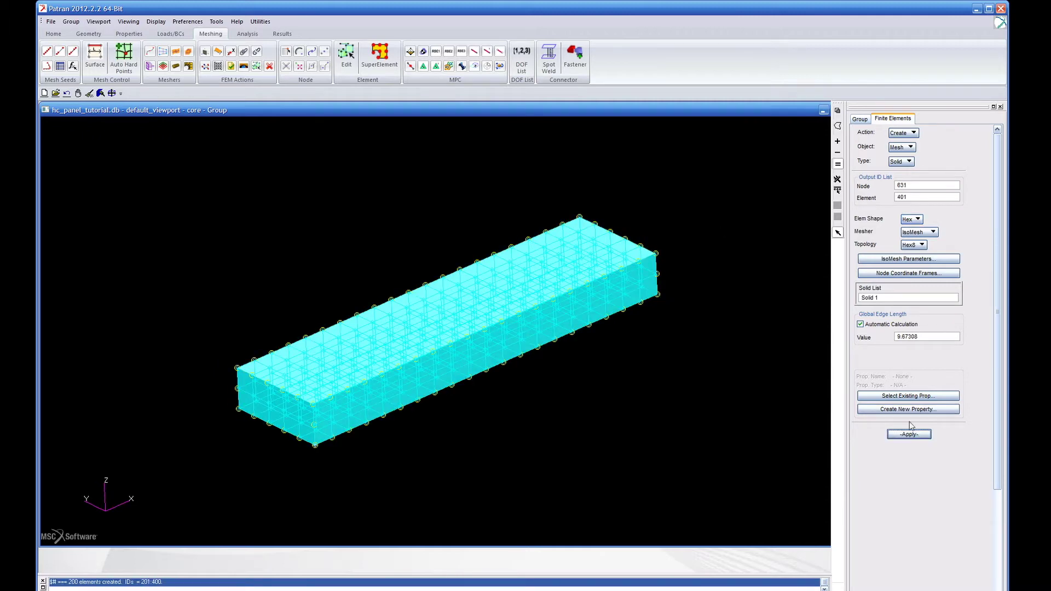
pyautogui.moveTo(633, 275)
pyautogui.mouseDown(button='middle')
pyautogui.moveTo(633, 262)
pyautogui.moveTo(688, 226)
pyautogui.moveTo(741, 228)
pyautogui.moveTo(732, 227)
pyautogui.moveTo(741, 202)
pyautogui.mouseUp(button='middle')
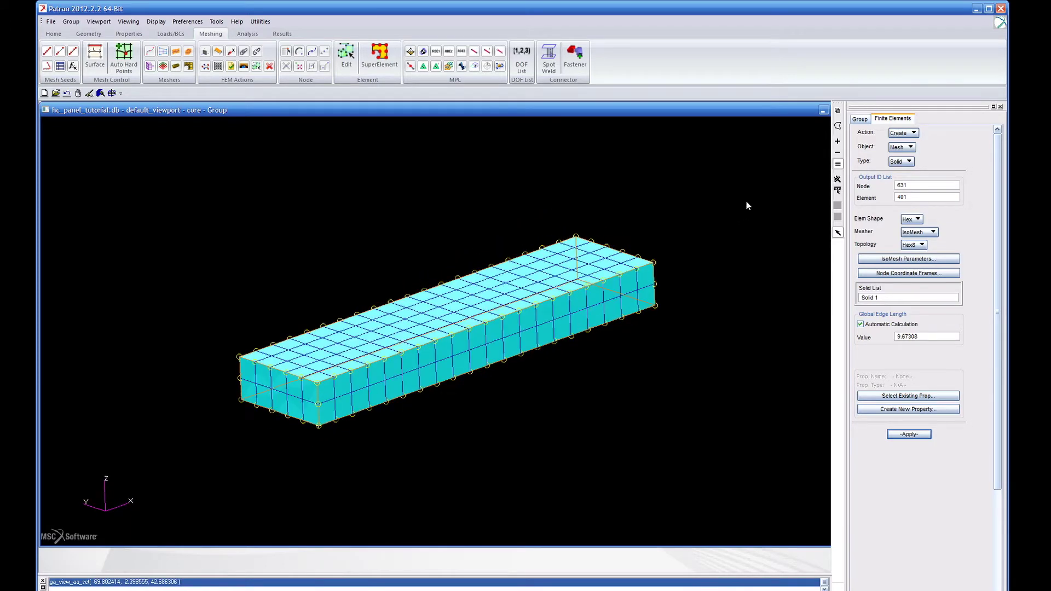
pyautogui.moveTo(924, 298); pyautogui.dragTo(820, 296)
pyautogui.press('BackSpace')
pyautogui.moveTo(819, 296)
pyautogui.mouseDown(button='middle')
pyautogui.moveTo(772, 272)
pyautogui.moveTo(684, 286)
pyautogui.mouseUp(button='middle')
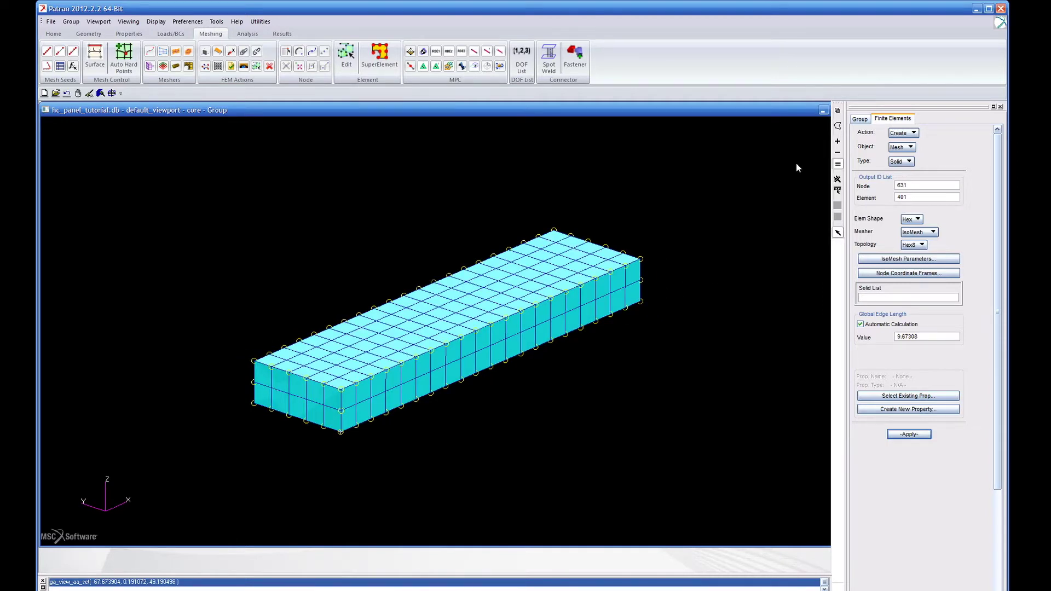
# Post the core, fs_bot and fs_top groups together in the viewport.
pyautogui.click(860, 121)
pyautogui.keyDown('ctrl'); pyautogui.click(877, 203); pyautogui.keyUp('ctrl')
pyautogui.keyDown('ctrl'); pyautogui.click(874, 211); pyautogui.keyUp('ctrl')
pyautogui.click(883, 404)
pyautogui.moveTo(743, 328); pyautogui.dragTo(746, 329, button='middle')
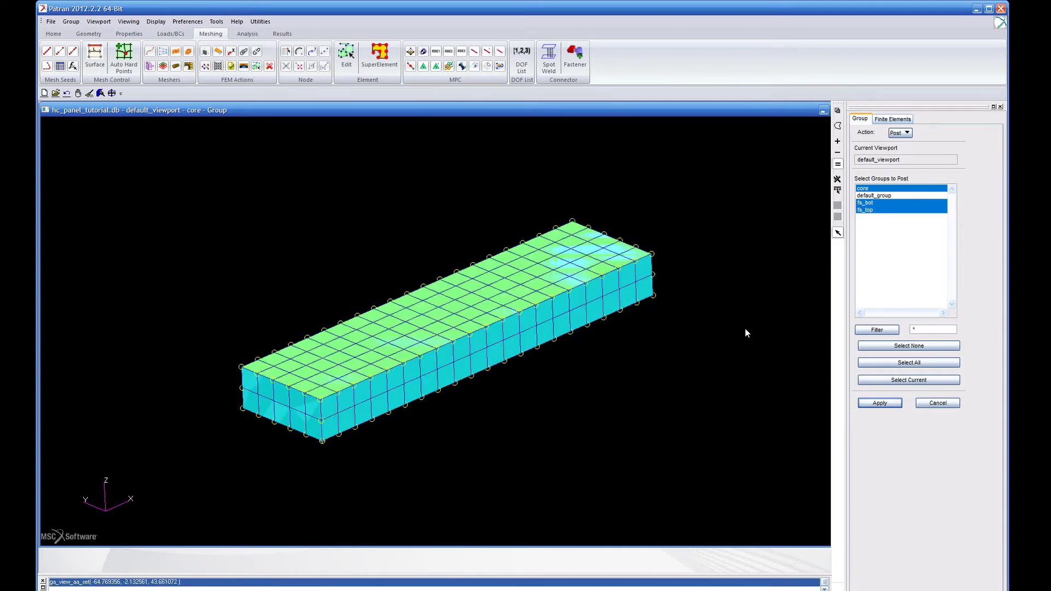
# Create a group named geom_only containing all geometry and make it current.
pyautogui.click(902, 135)
pyautogui.click(908, 137)
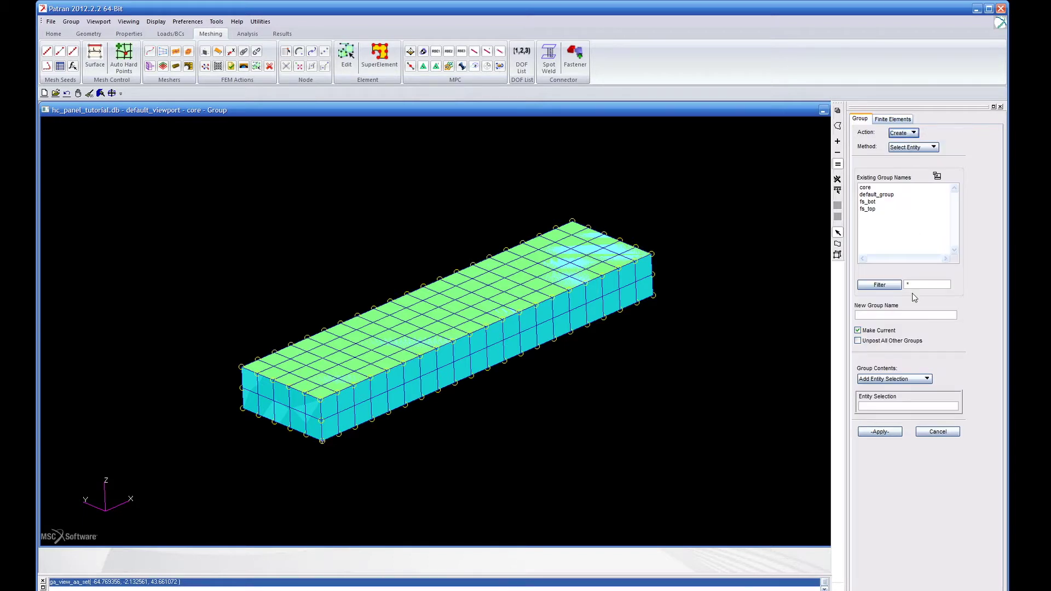
pyautogui.click(905, 315)
pyautogui.write('geom_o')
pyautogui.click(889, 405)
pyautogui.click(915, 376)
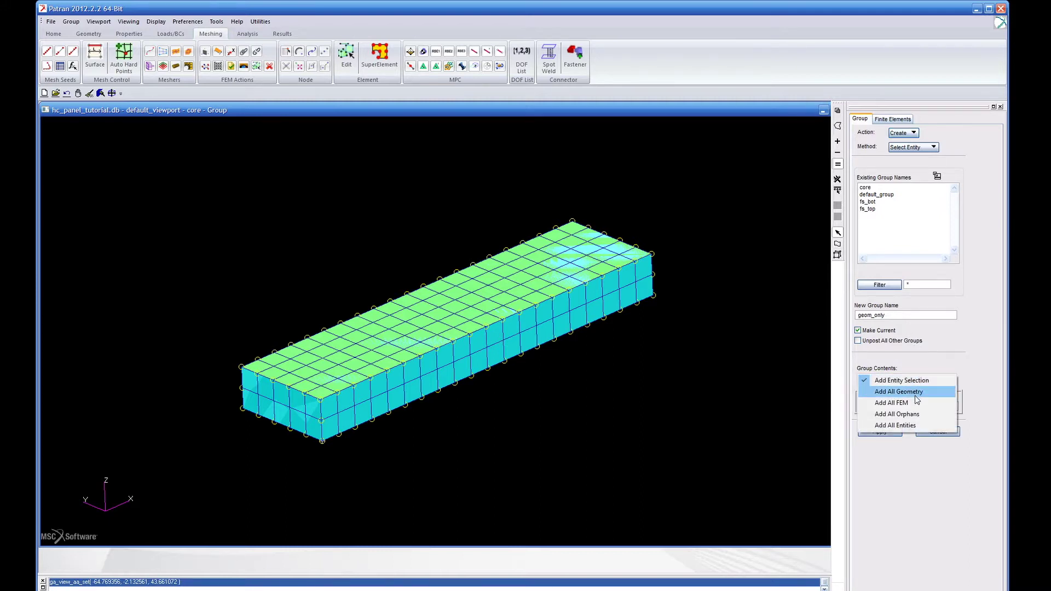
pyautogui.click(914, 394)
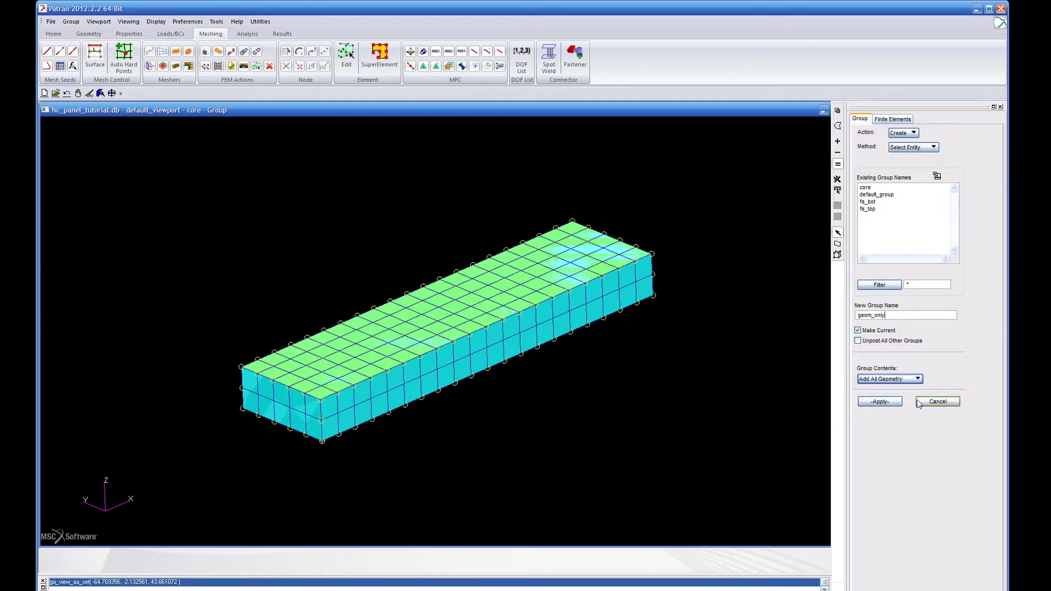
pyautogui.click(886, 402)
# Post only the geom_only group to view the geometry without the meshes.
pyautogui.click(903, 133)
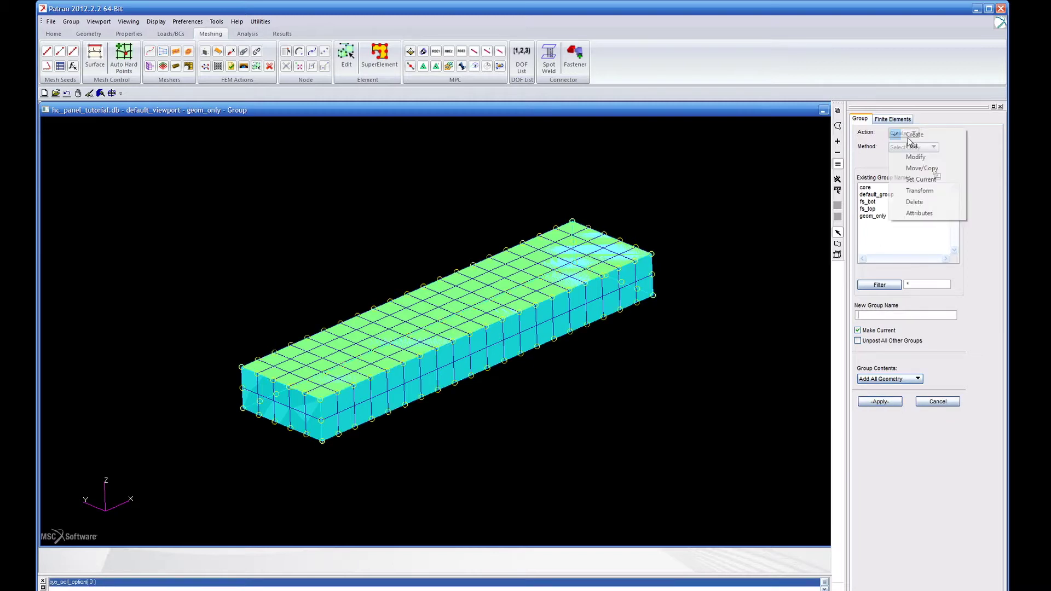
pyautogui.click(923, 175)
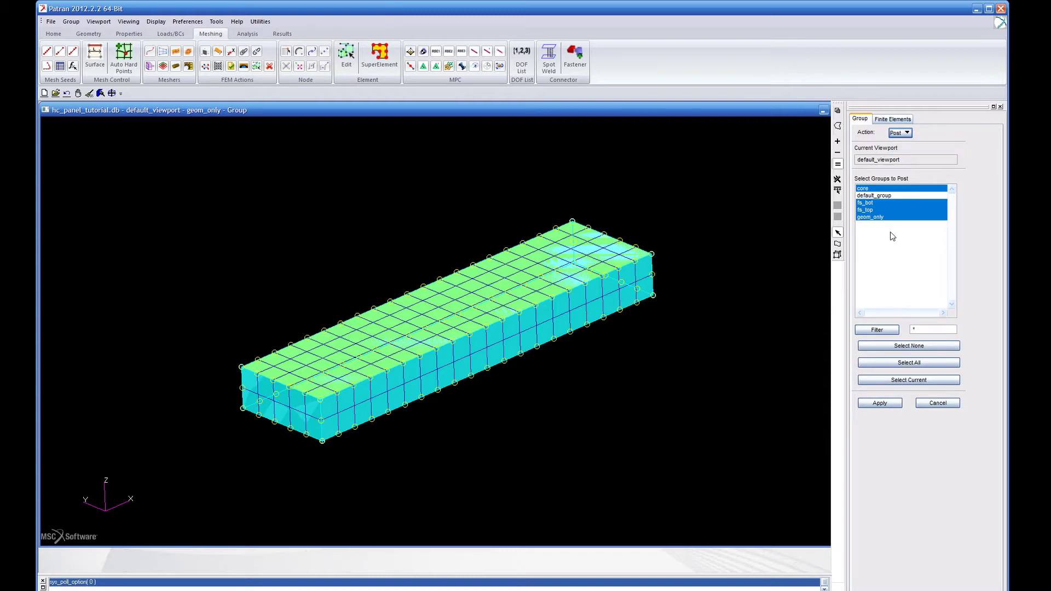
pyautogui.click(888, 218)
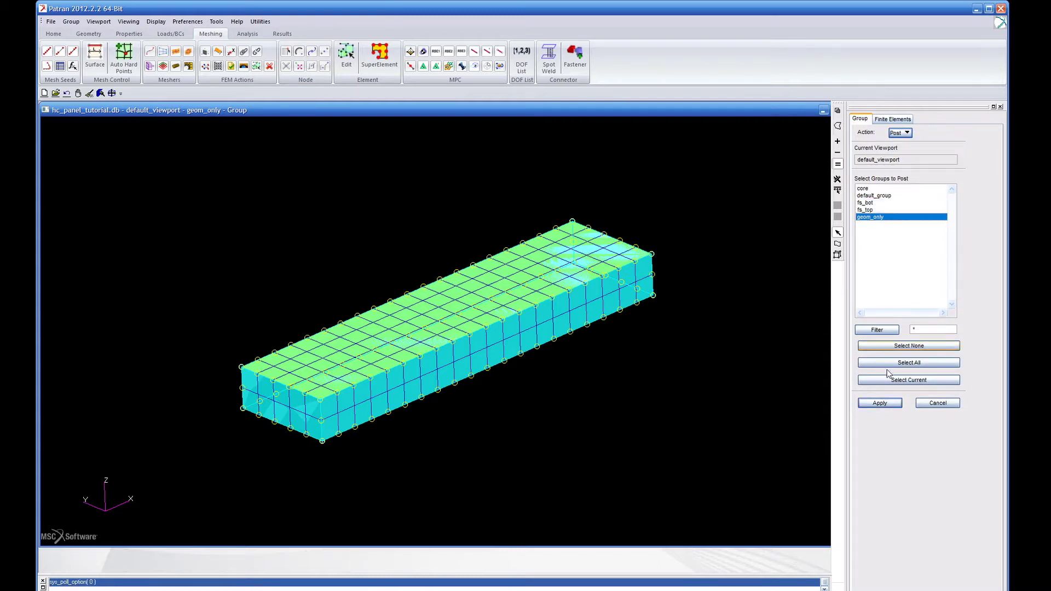
pyautogui.click(883, 401)
pyautogui.moveTo(766, 298); pyautogui.dragTo(761, 297, button='middle')
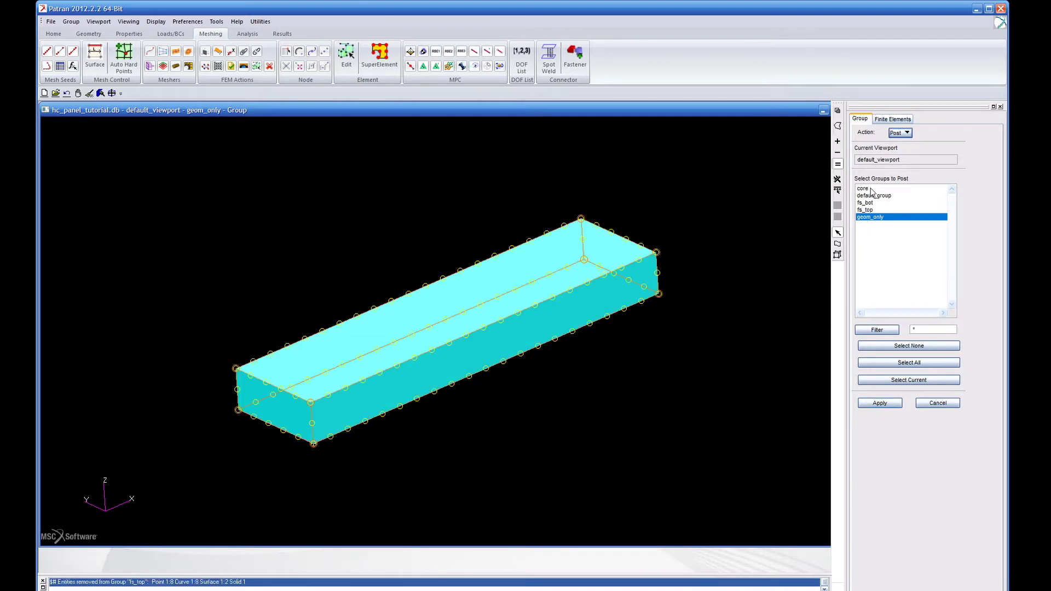
# Post the core, fs_bot and fs_top groups together, choose fs_bot as the current group and inspect the combined mesh.
pyautogui.click(869, 188)
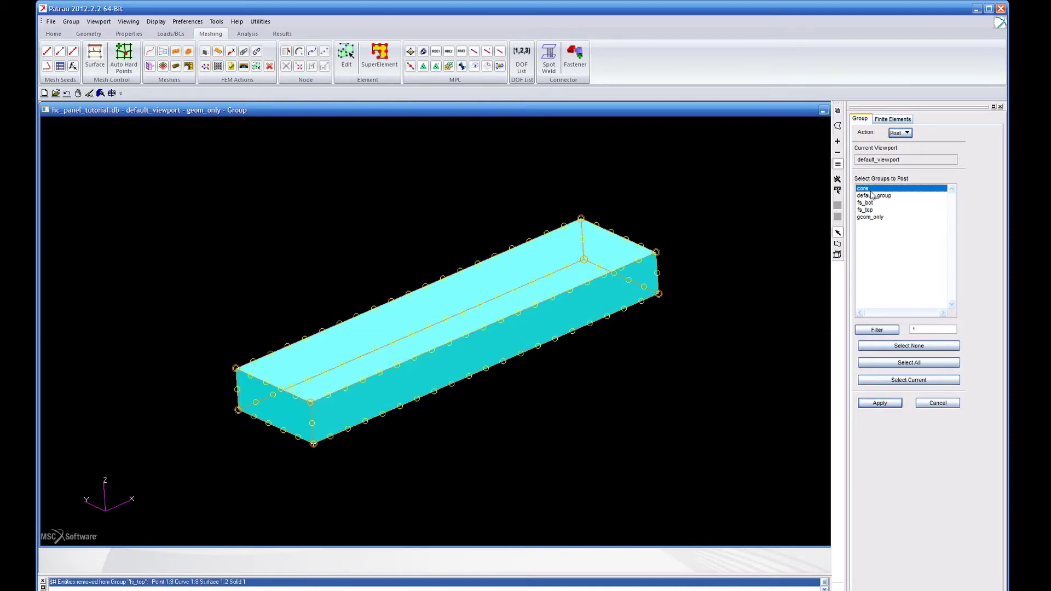
pyautogui.keyDown('ctrl'); pyautogui.moveTo(868, 204); pyautogui.dragTo(869, 208); pyautogui.keyUp('ctrl')
pyautogui.click(880, 403)
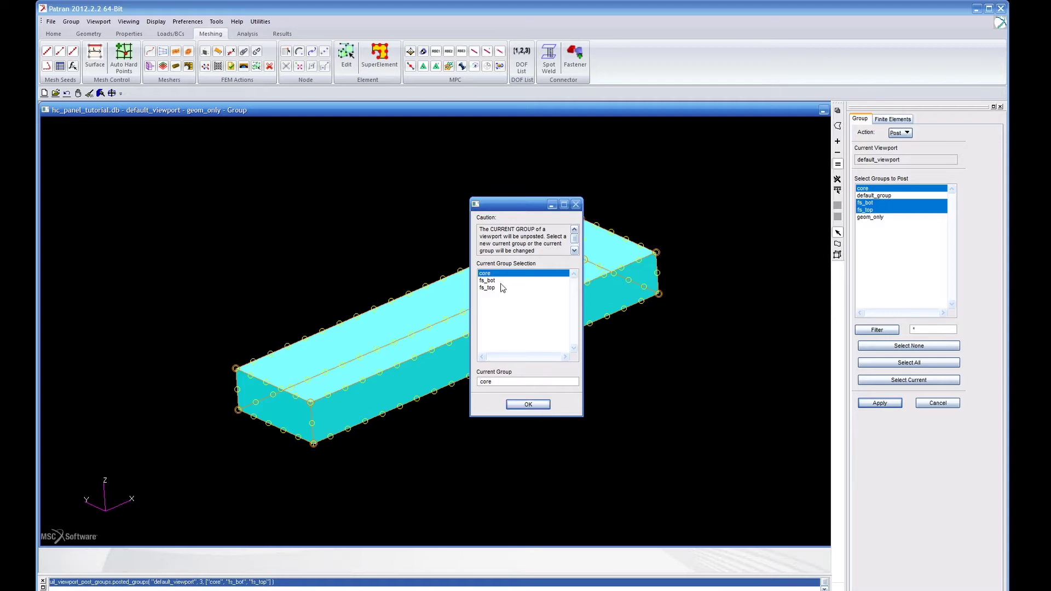
pyautogui.click(501, 281)
pyautogui.click(528, 404)
pyautogui.moveTo(691, 251); pyautogui.dragTo(619, 244, button='middle')
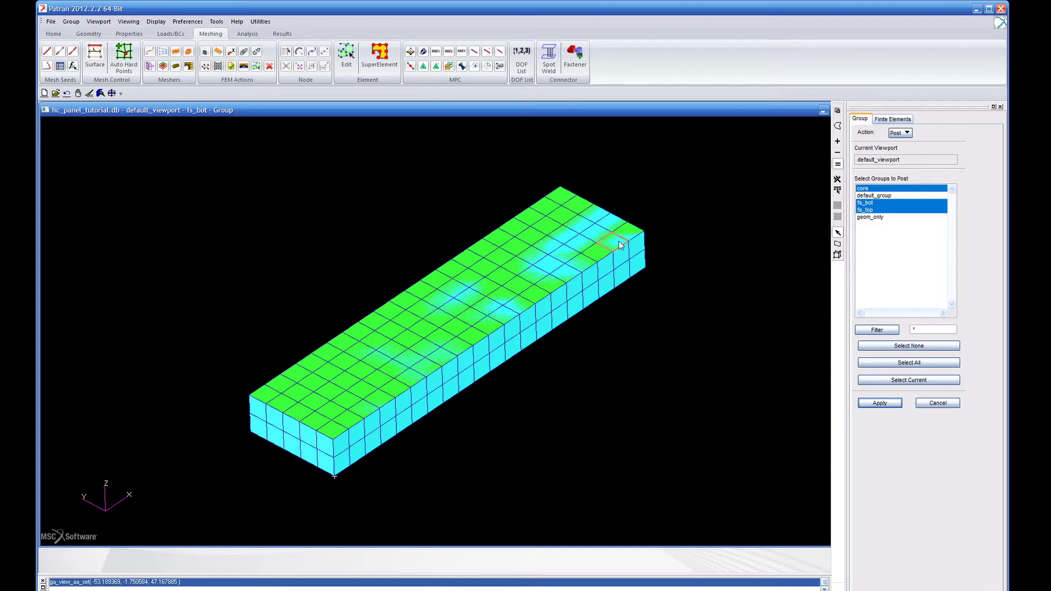
pyautogui.moveTo(478, 287); pyautogui.dragTo(473, 280, button='middle')
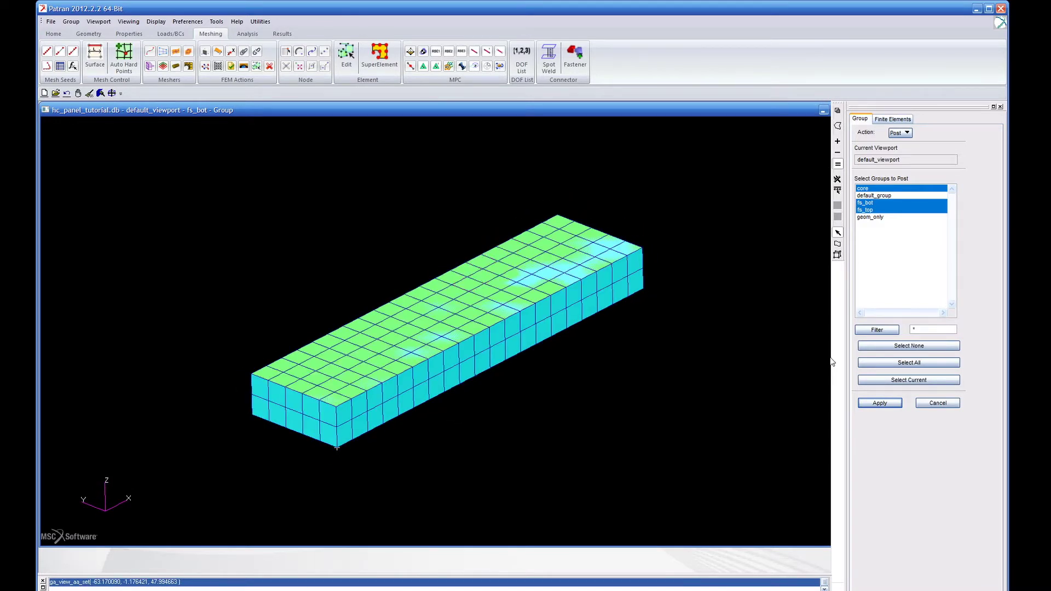
# Post only the fs_bot group and name a new 2D shell property set facesheet_bottom.
pyautogui.click(878, 203)
pyautogui.click(881, 403)
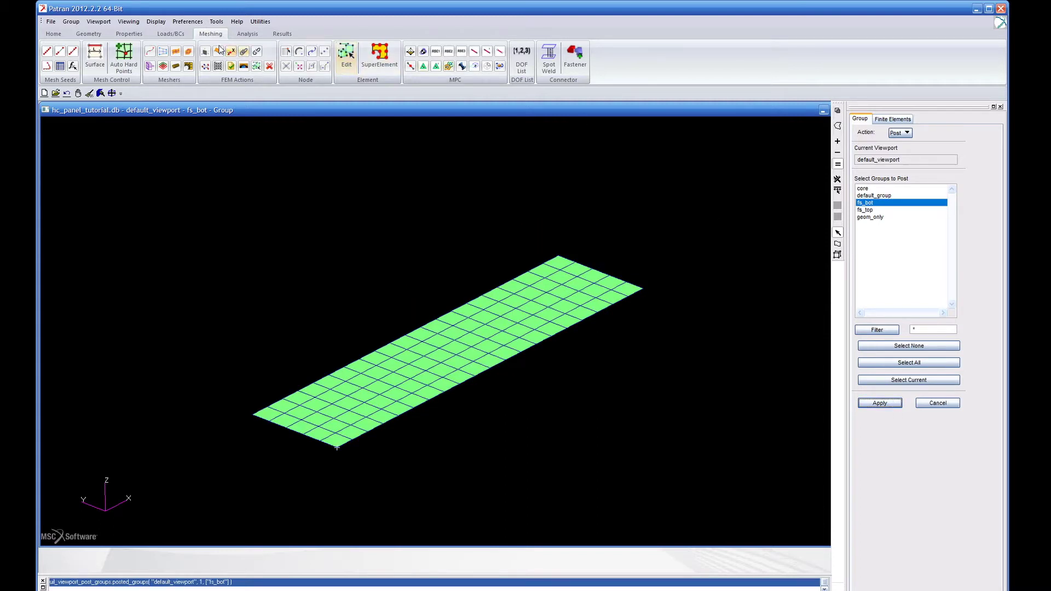
pyautogui.click(138, 35)
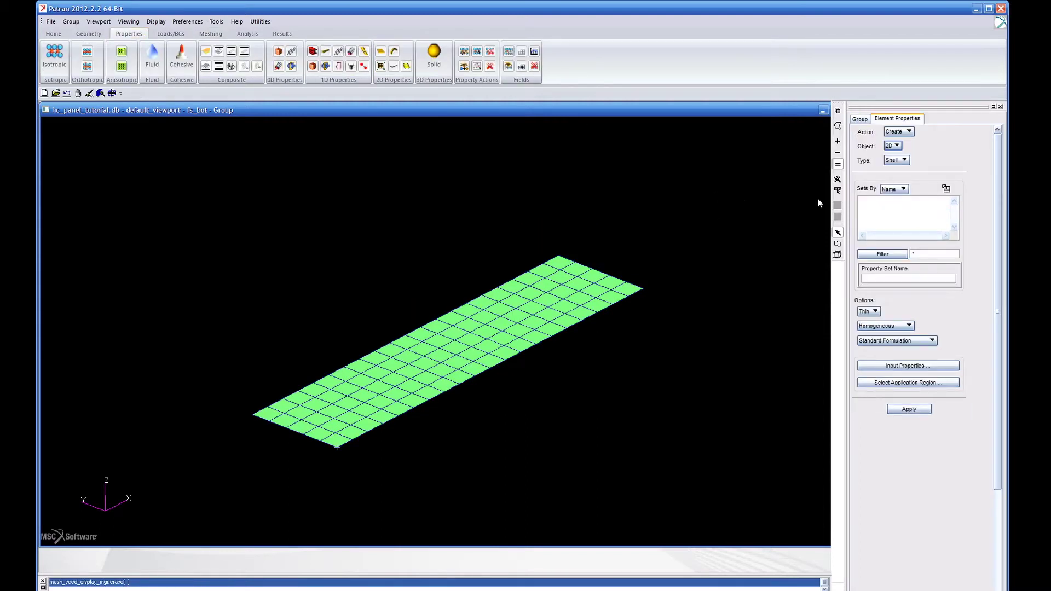
pyautogui.click(888, 275)
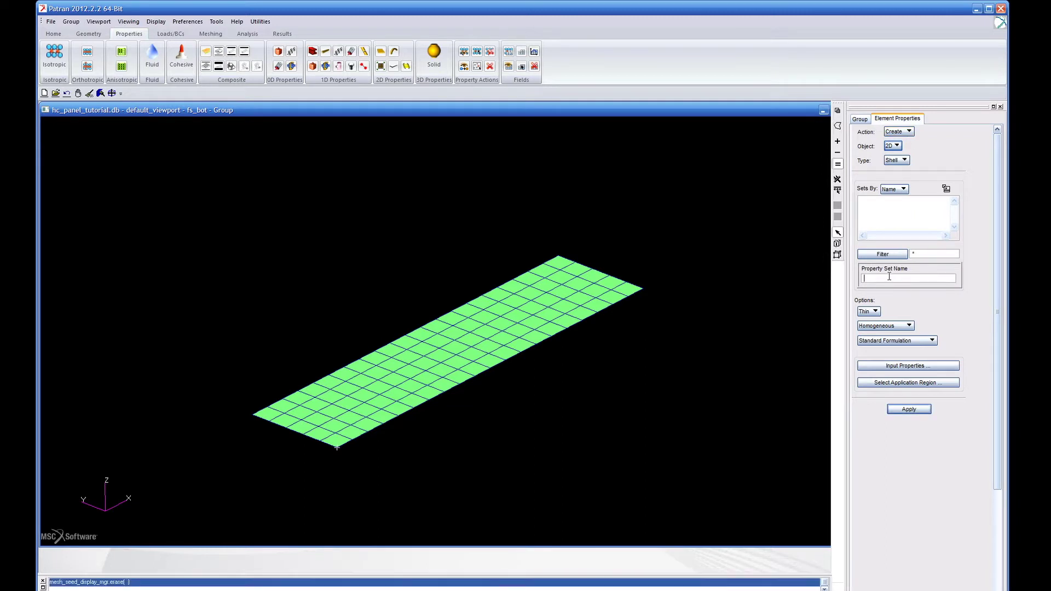
pyautogui.write('facesheet_bottom')
# Change the facesheet_bottom shell option from Homogeneous to Laminate.
pyautogui.click(916, 366)
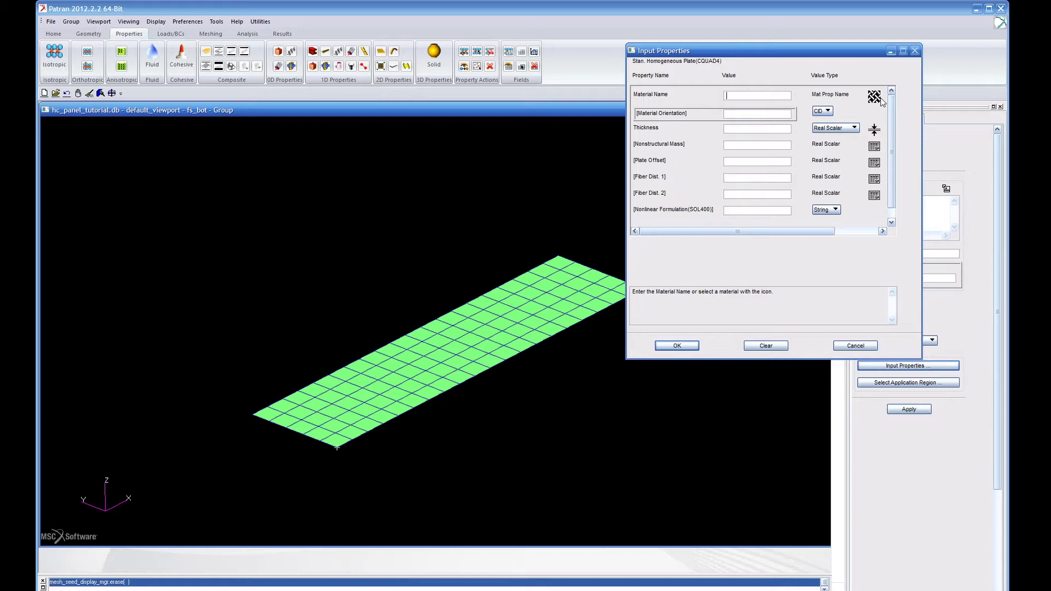
pyautogui.click(854, 346)
pyautogui.click(886, 325)
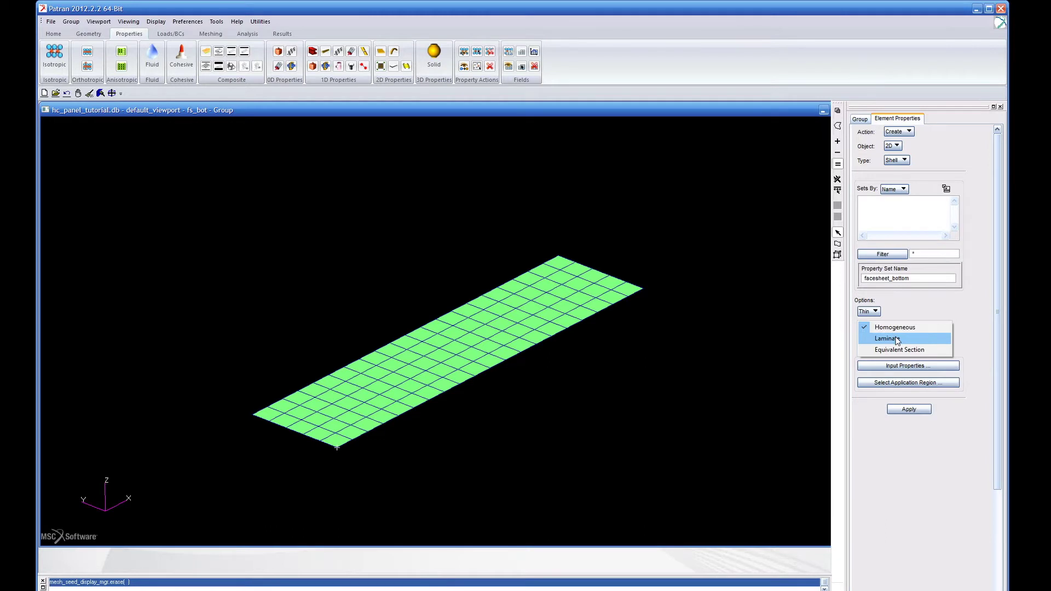
pyautogui.click(897, 340)
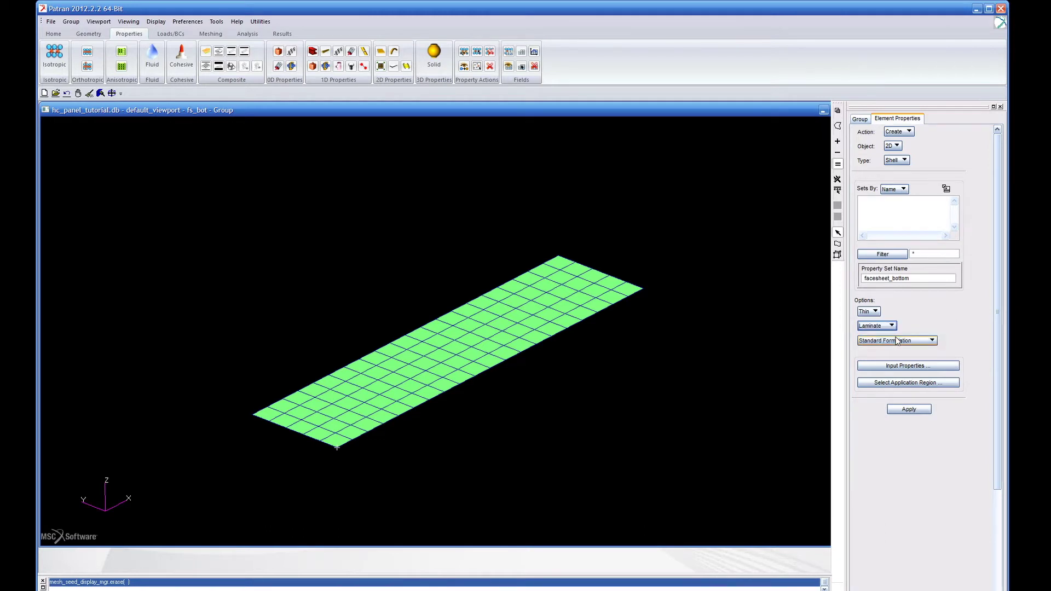
# Assign the FS_BOT material to facesheet_bottom and set its material orientation to Coord 0.
pyautogui.click(904, 365)
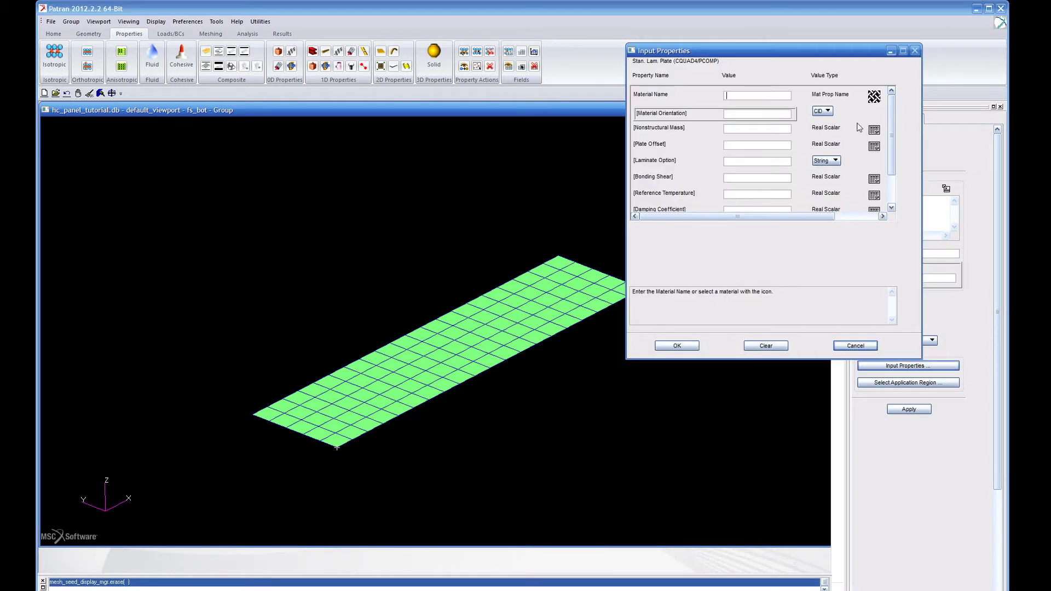
pyautogui.click(874, 97)
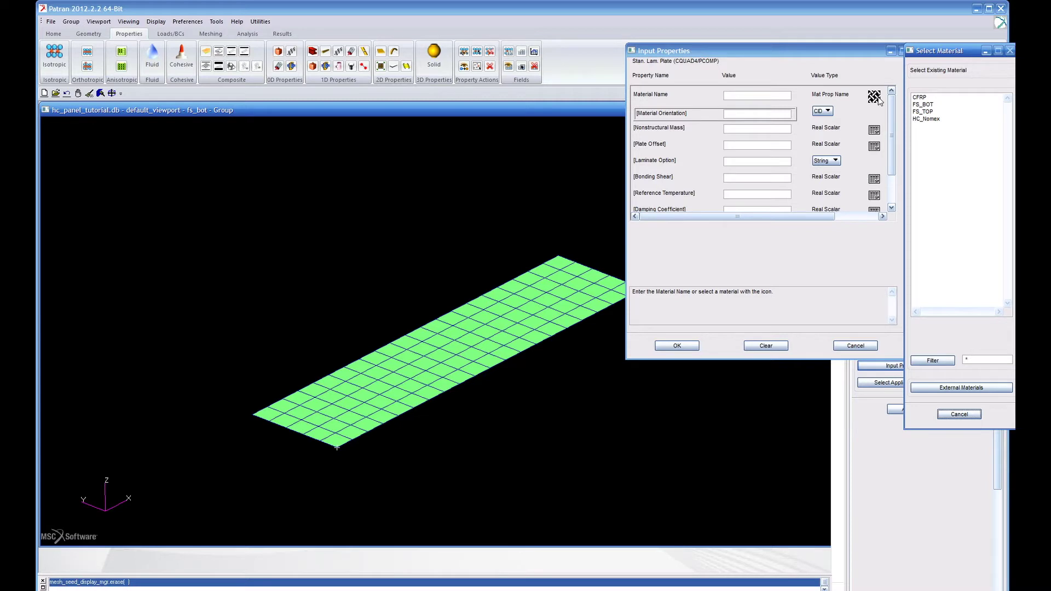
pyautogui.click(931, 104)
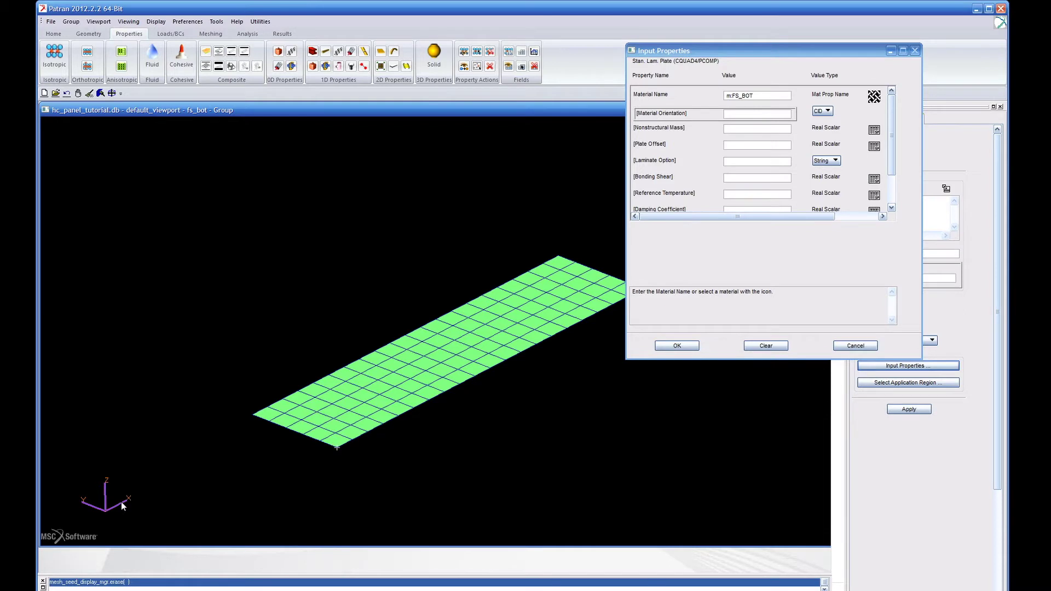
pyautogui.click(744, 115)
pyautogui.click(115, 509)
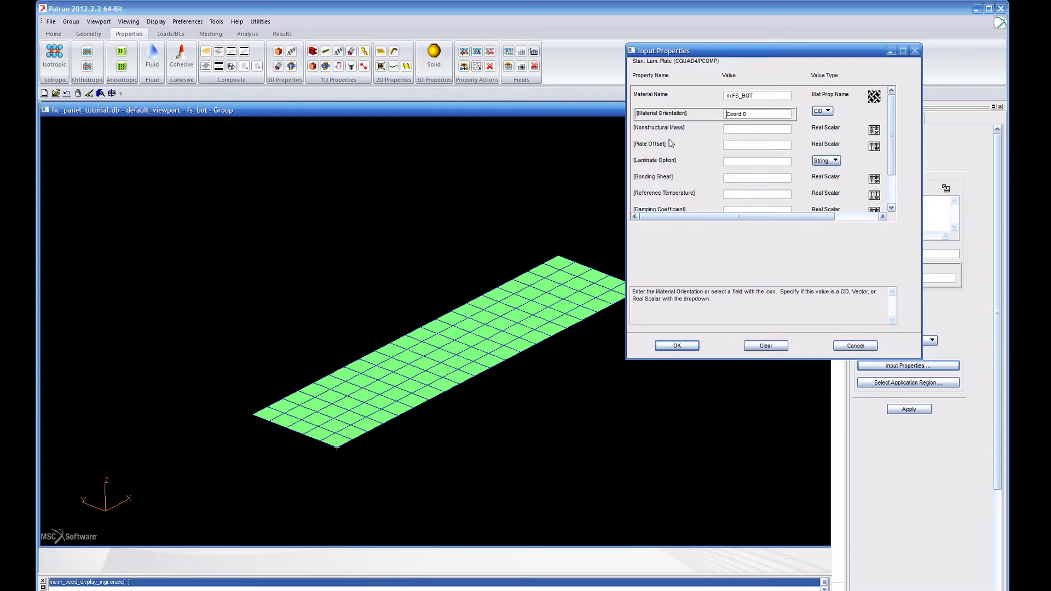
pyautogui.click(734, 145)
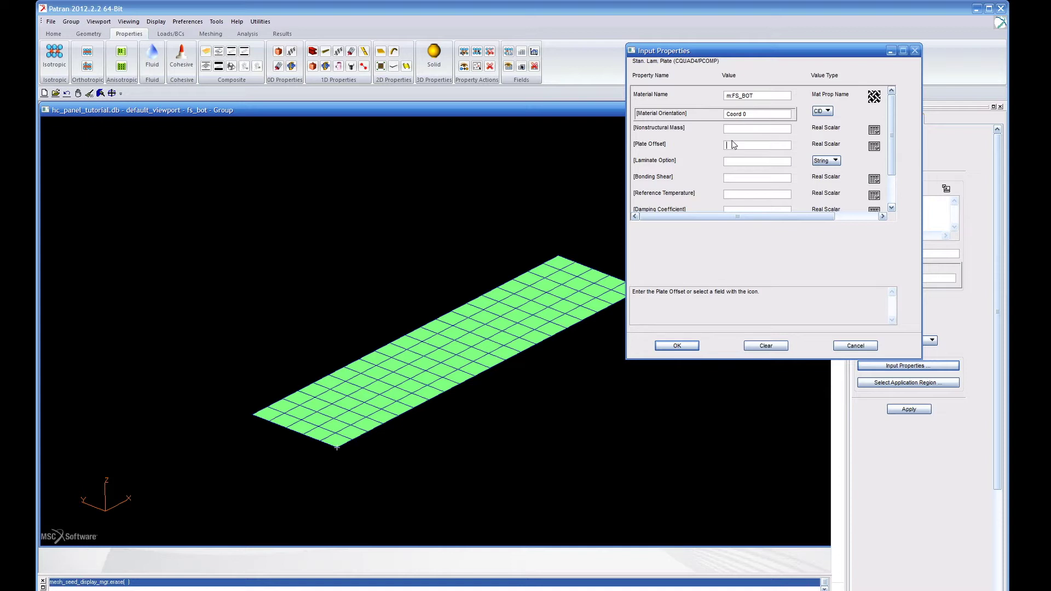
pyautogui.click(677, 346)
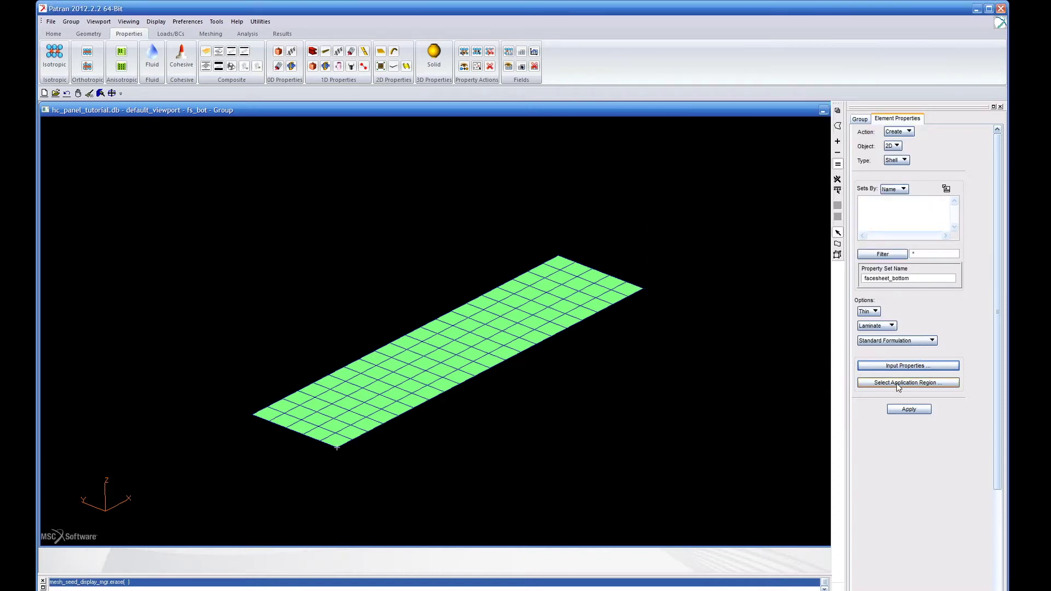
# Add all bottom face sheet quad elements (Elm 1:100) as the application region and create the facesheet_bottom property set.
pyautogui.click(898, 382)
pyautogui.click(901, 134)
pyautogui.click(901, 135)
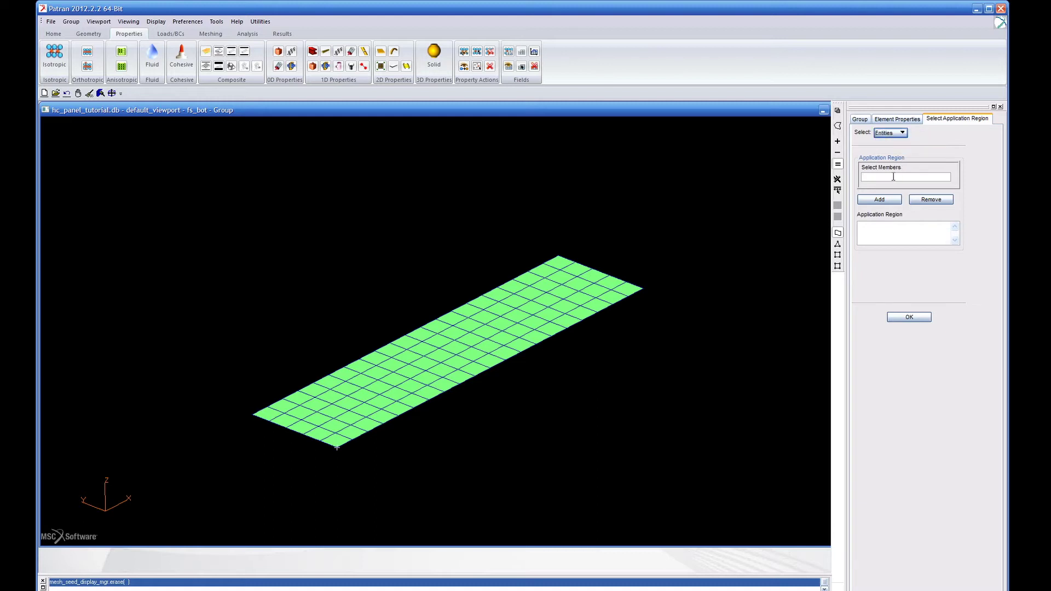
pyautogui.moveTo(752, 187); pyautogui.dragTo(218, 491)
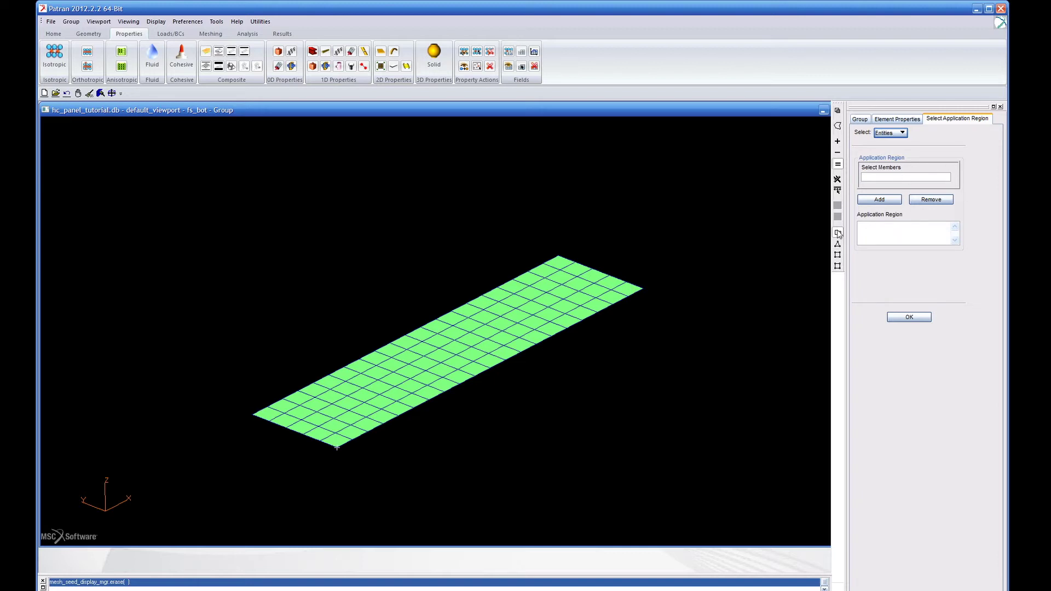
pyautogui.click(837, 266)
pyautogui.moveTo(765, 208); pyautogui.dragTo(222, 473)
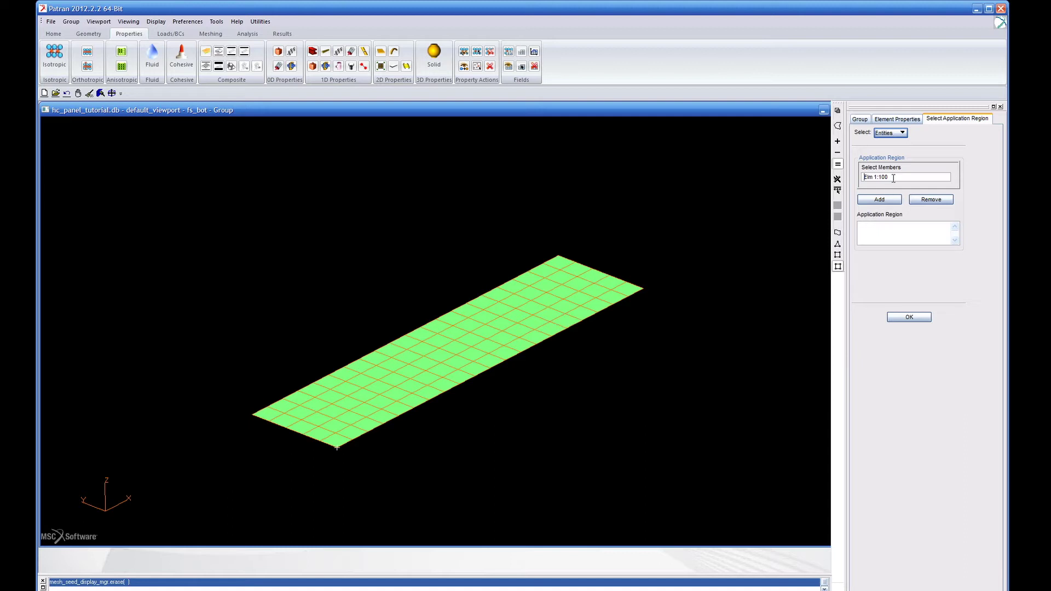
pyautogui.click(887, 199)
pyautogui.click(909, 317)
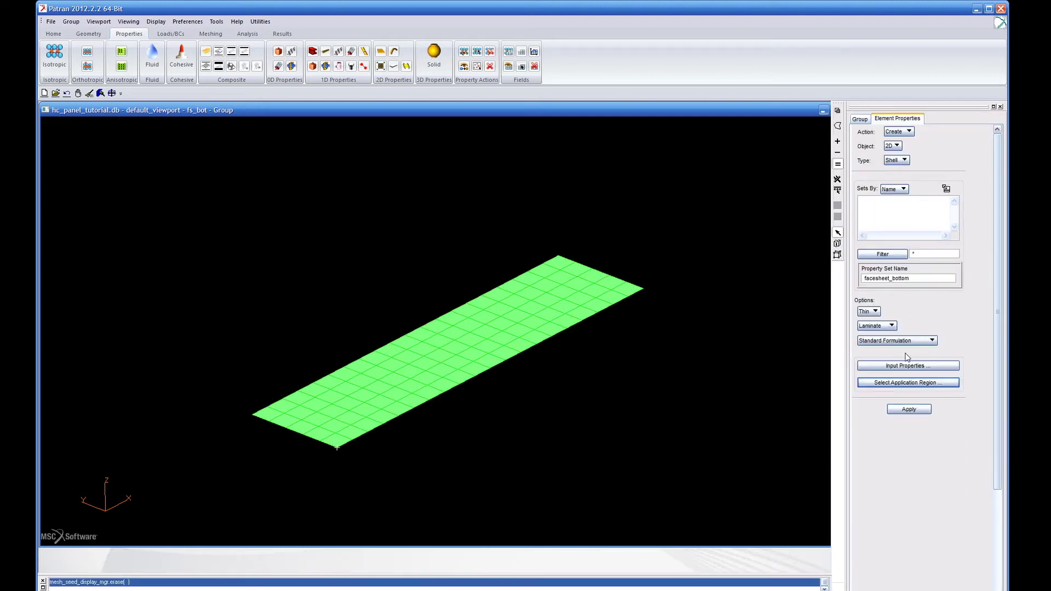
pyautogui.click(910, 411)
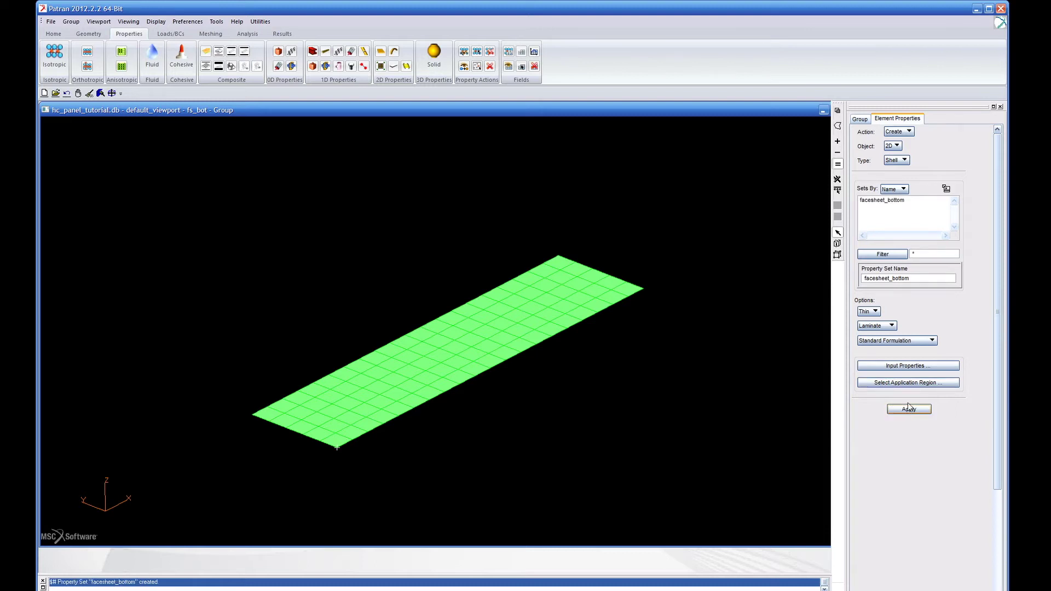
# Post only the fs_top group and name the next laminate shell property set facesheet_top.
pyautogui.moveTo(750, 300); pyautogui.dragTo(744, 300, button='middle')
pyautogui.click(860, 119)
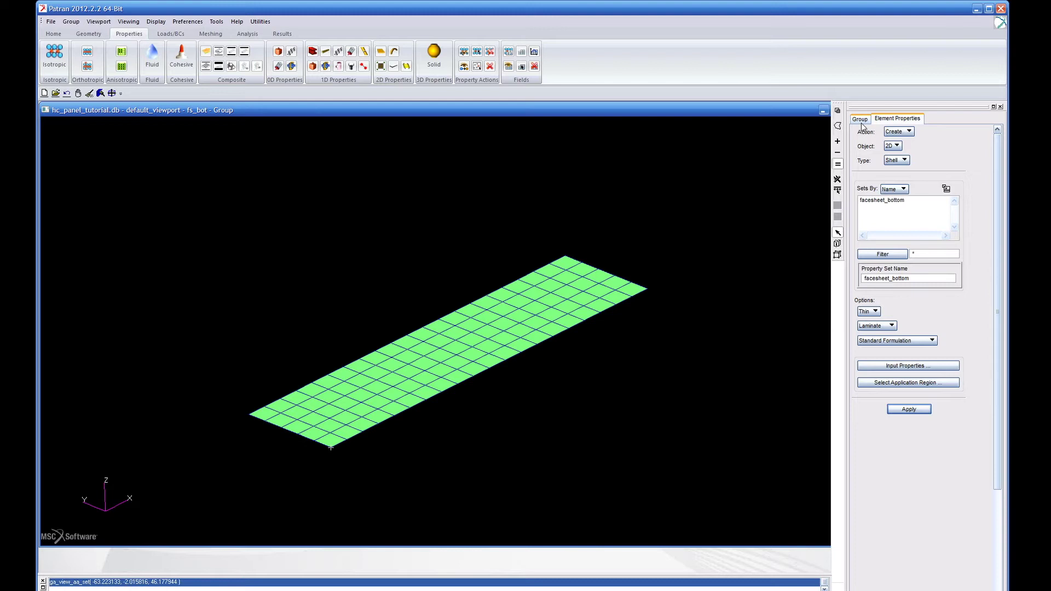
pyautogui.click(876, 209)
pyautogui.click(876, 403)
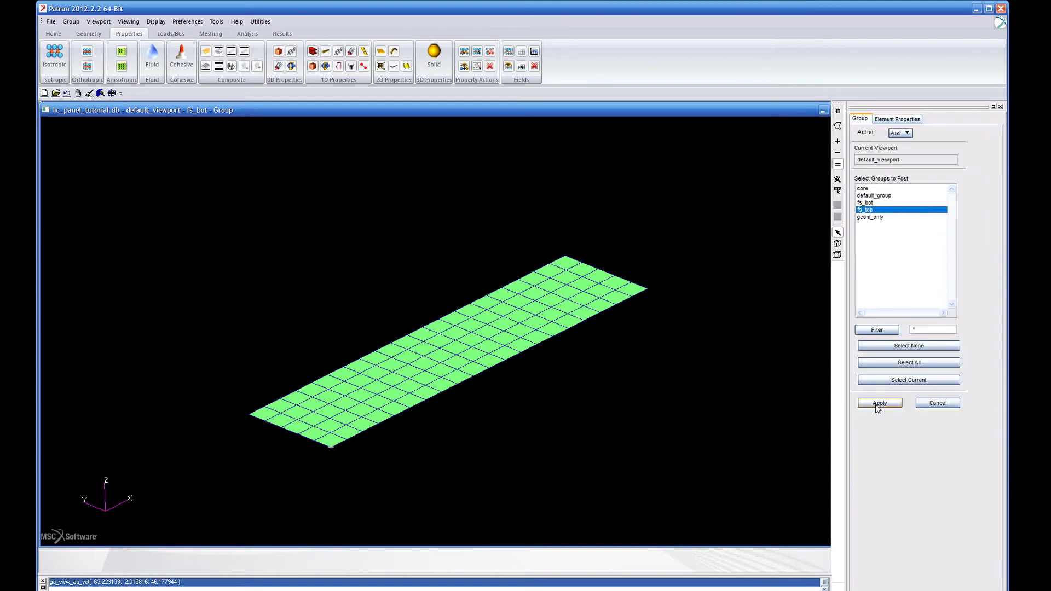
pyautogui.click(899, 117)
pyautogui.moveTo(910, 278); pyautogui.dragTo(894, 278)
pyautogui.write('top')
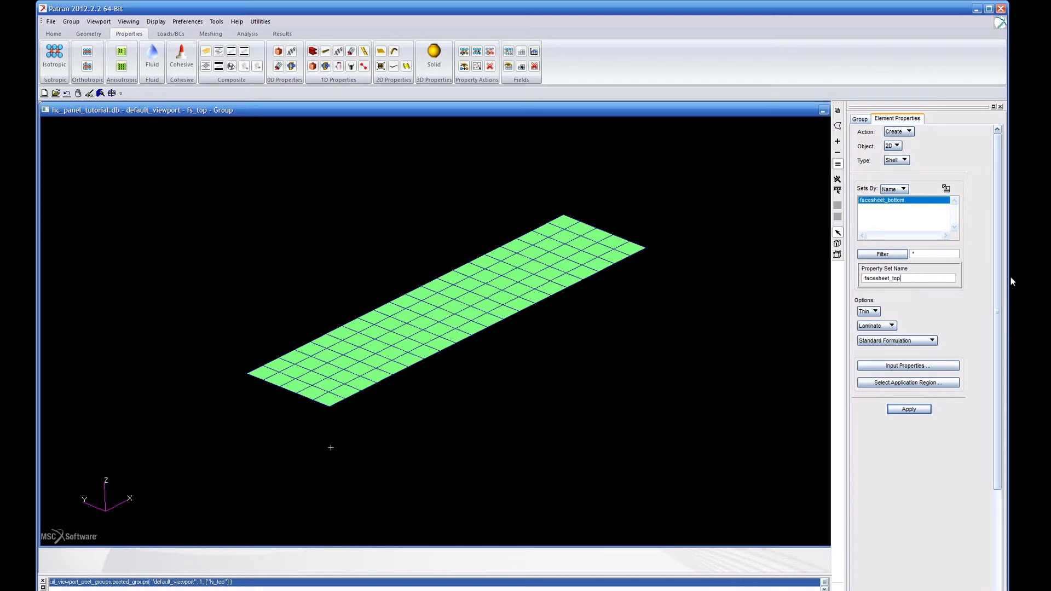
# Assign the FS_TOP material to facesheet_top, keeping the Coord 0 material orientation.
pyautogui.click(908, 366)
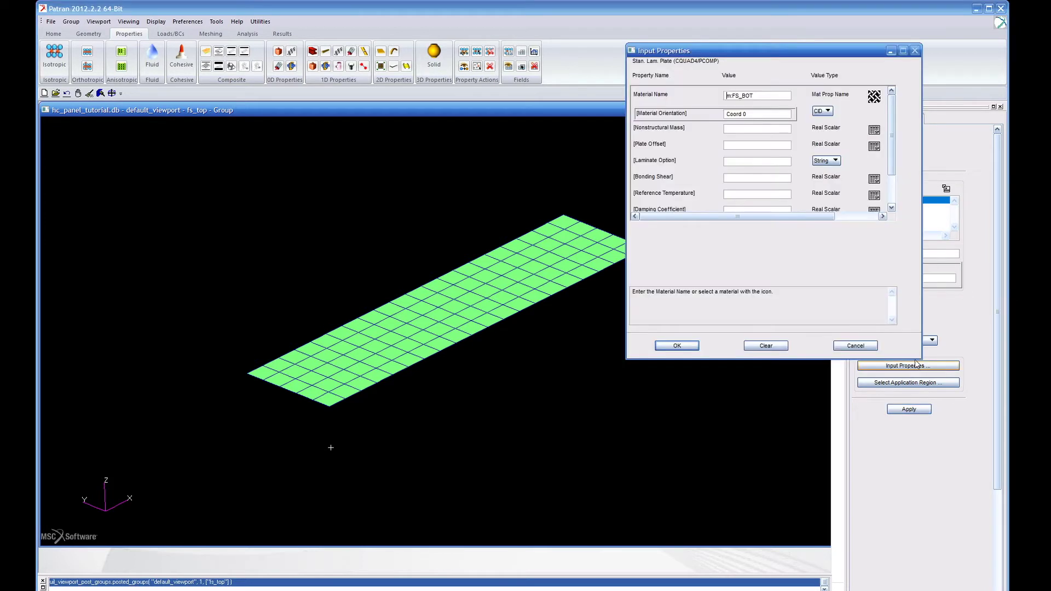
pyautogui.moveTo(792, 54); pyautogui.dragTo(699, 171)
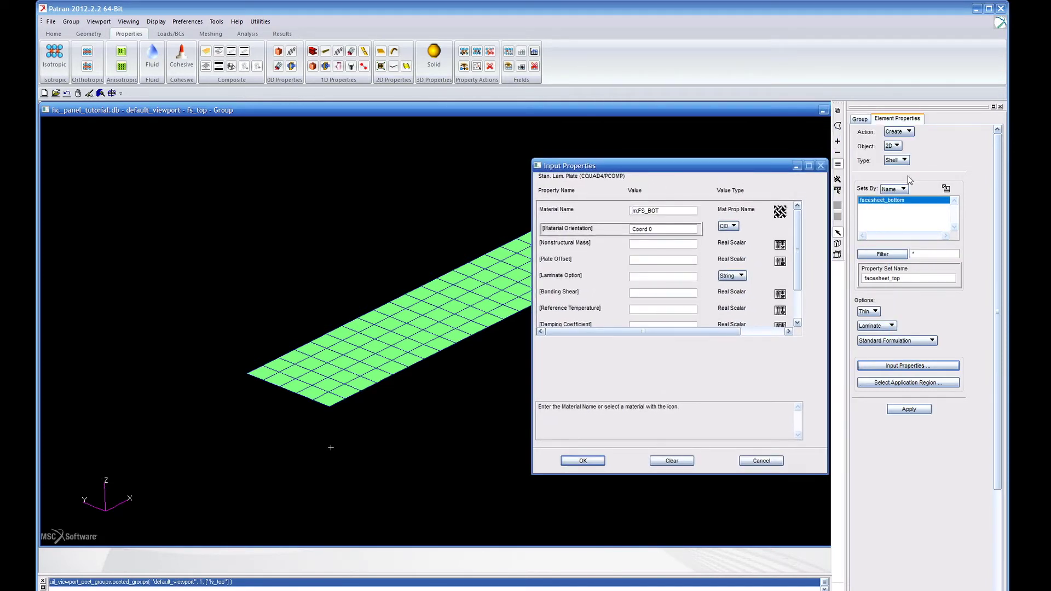
pyautogui.click(779, 214)
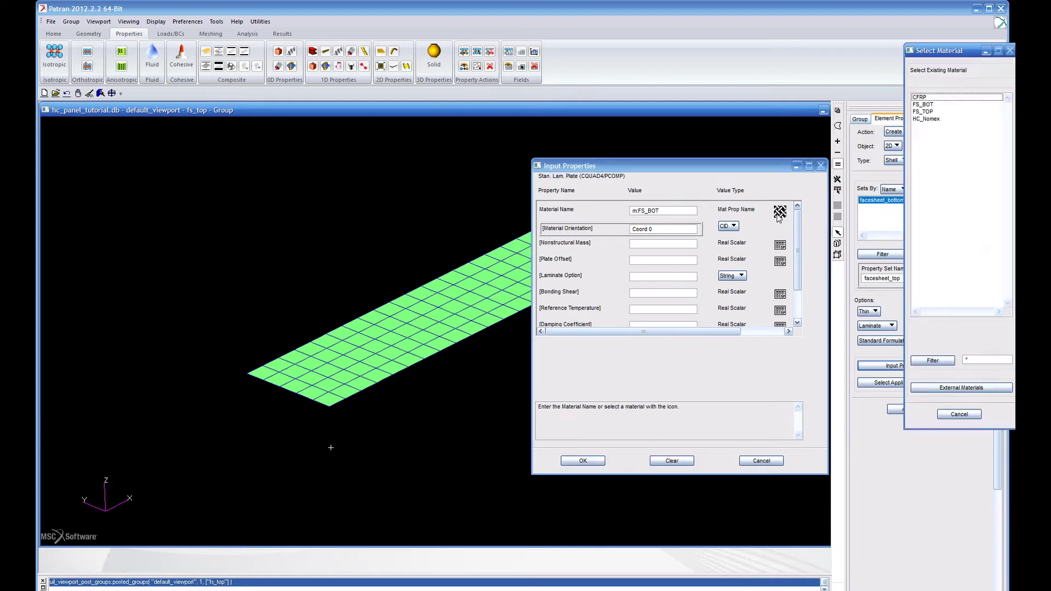
pyautogui.click(924, 112)
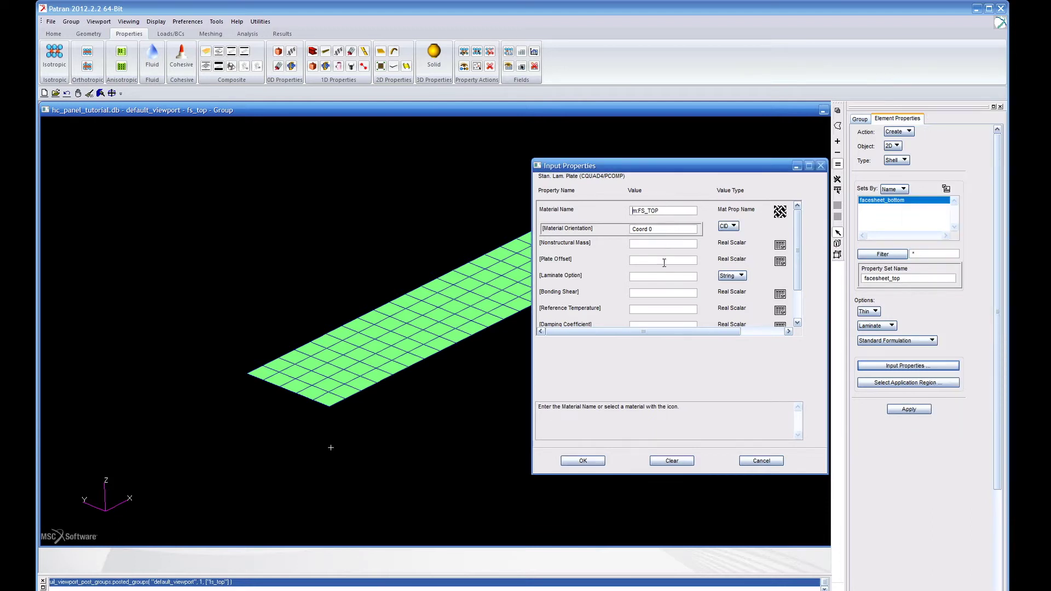
pyautogui.click(594, 460)
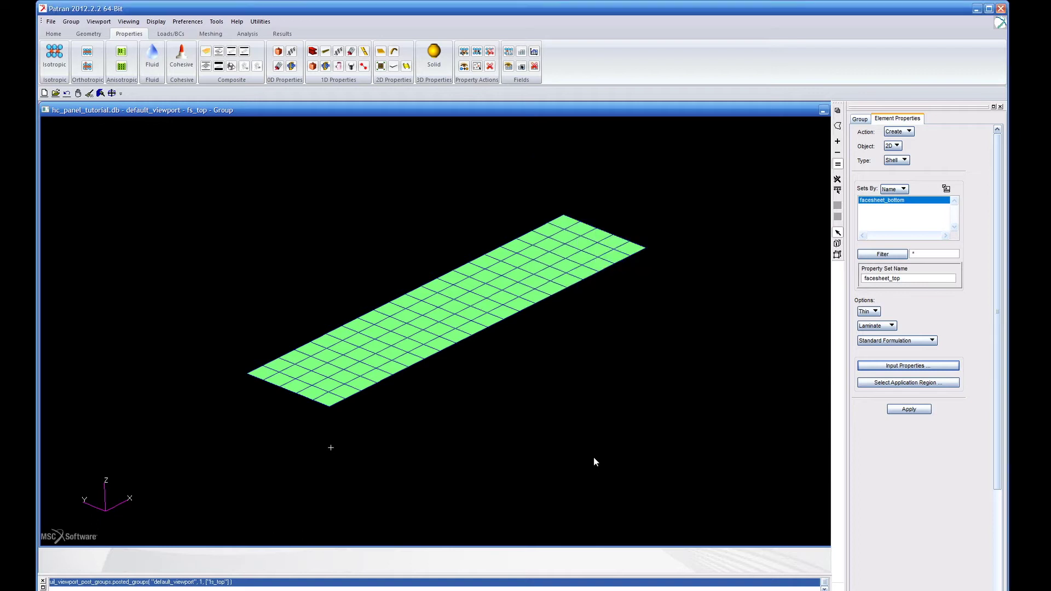
# Add all top face sheet elements (Elm 101:200) as the application region and create the facesheet_top property set.
pyautogui.click(896, 383)
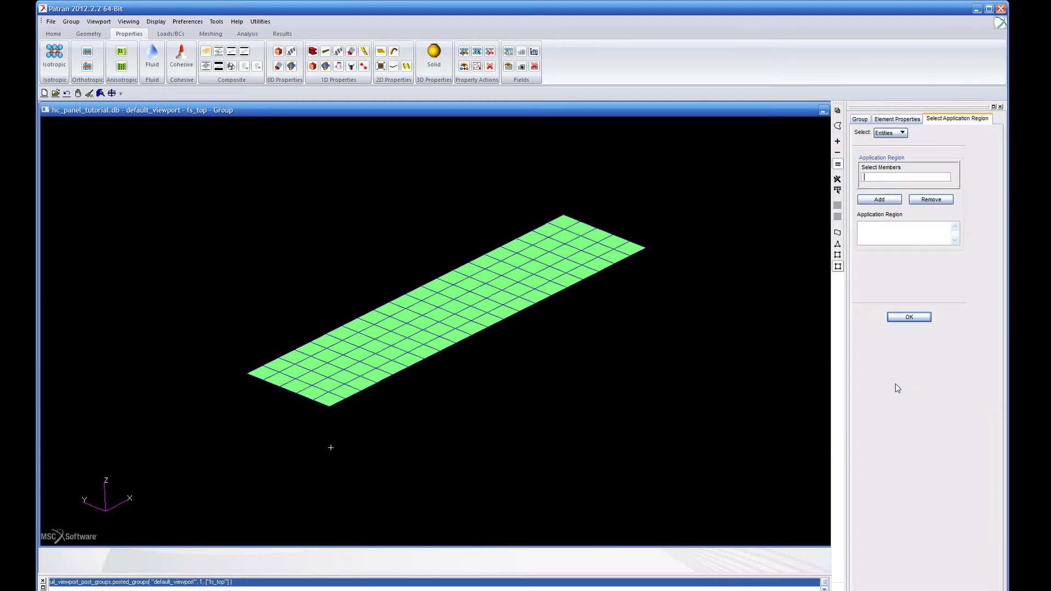
pyautogui.moveTo(723, 177); pyautogui.dragTo(200, 421)
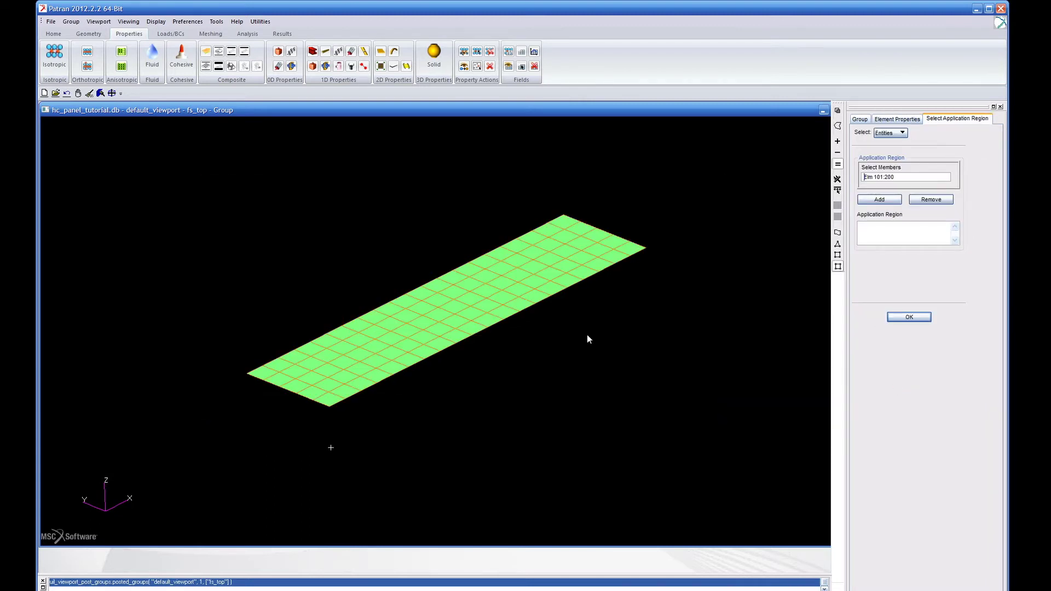
pyautogui.click(880, 201)
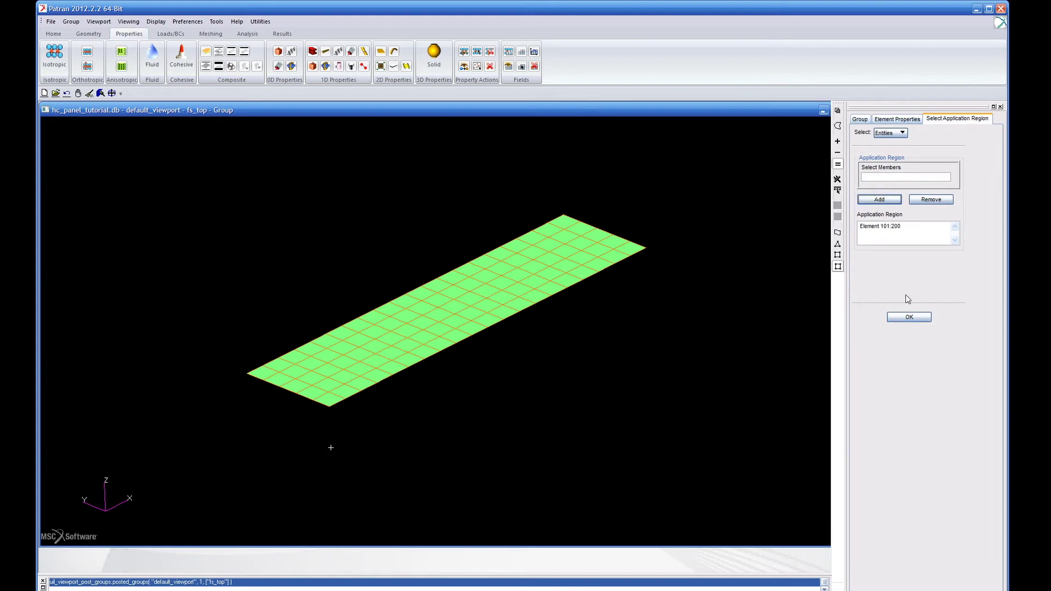
pyautogui.click(907, 318)
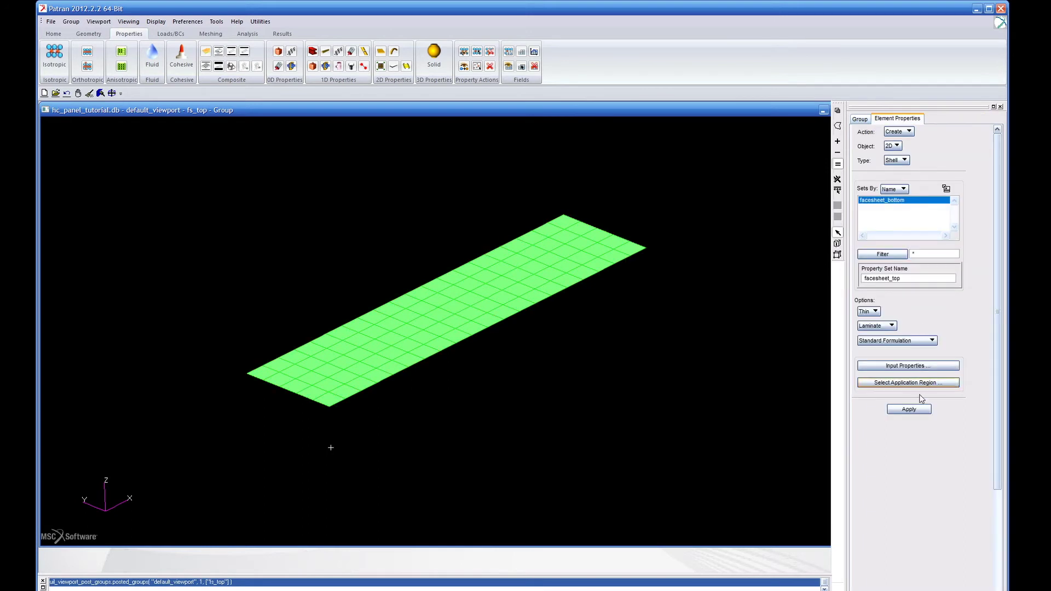
pyautogui.click(909, 408)
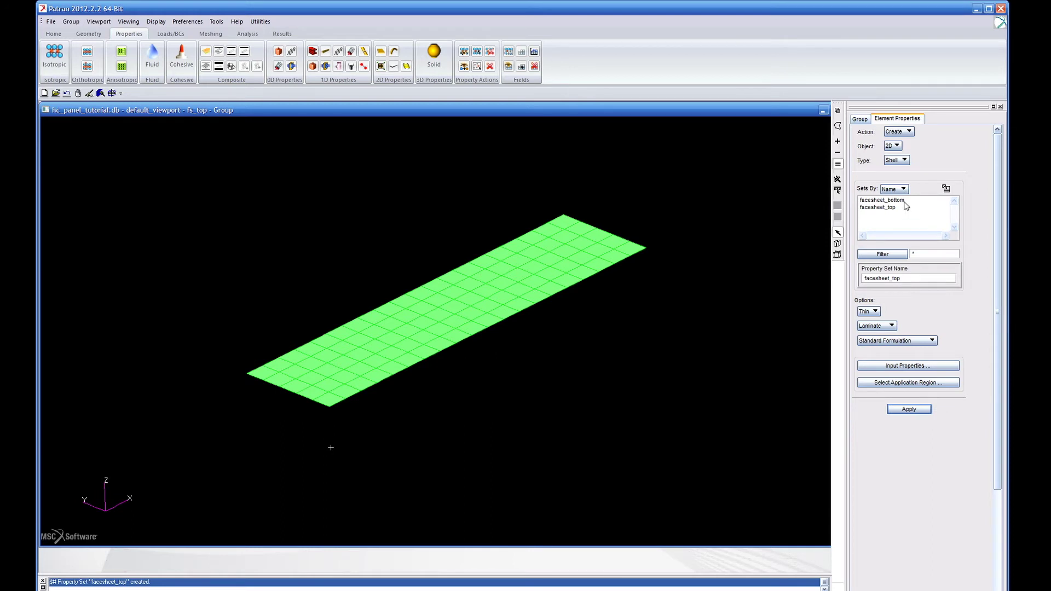
# Post only the core group in the viewport.
pyautogui.click(860, 119)
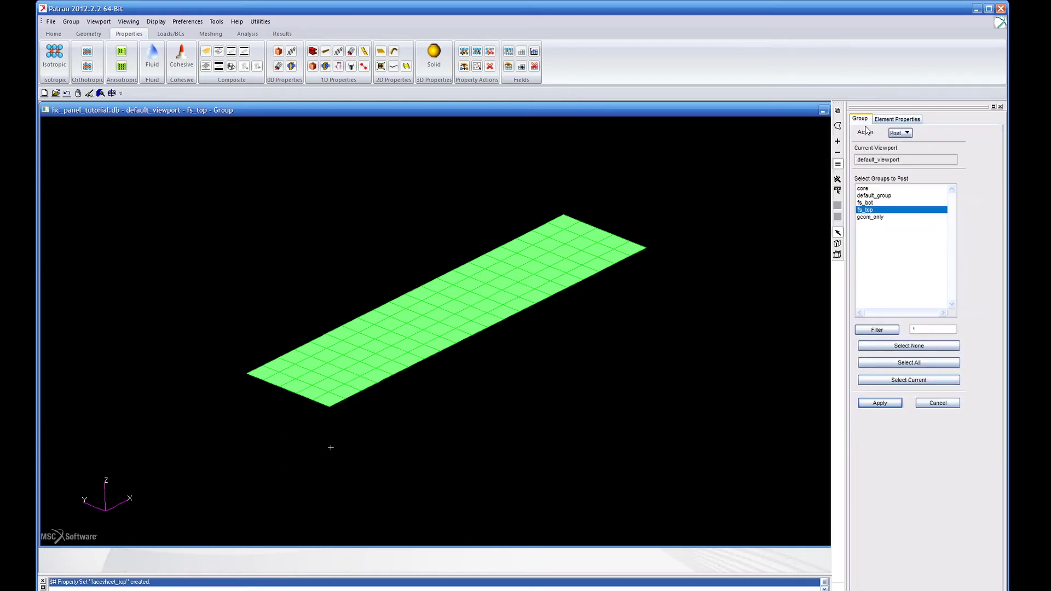
pyautogui.click(875, 189)
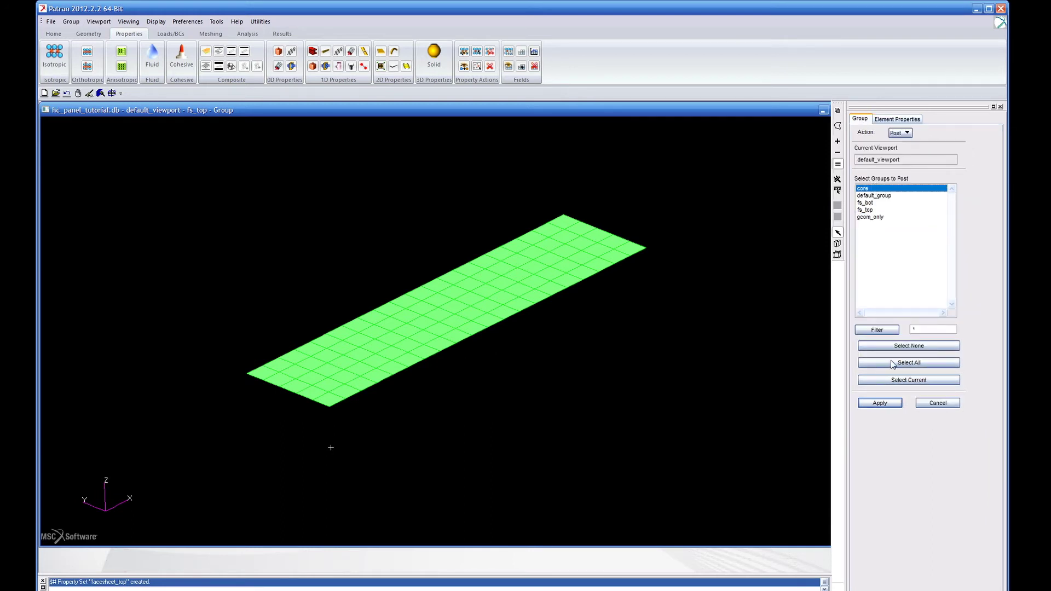
pyautogui.click(889, 404)
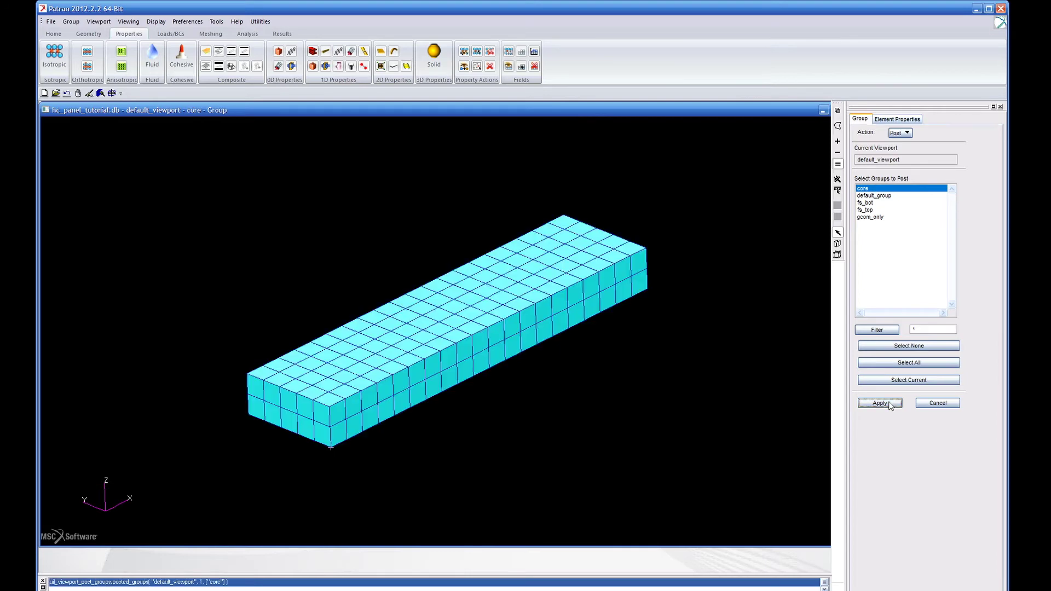
# Set up a homogeneous 3D solid property set with standard formulation and name it honeycomb_core.
pyautogui.click(897, 119)
pyautogui.click(892, 147)
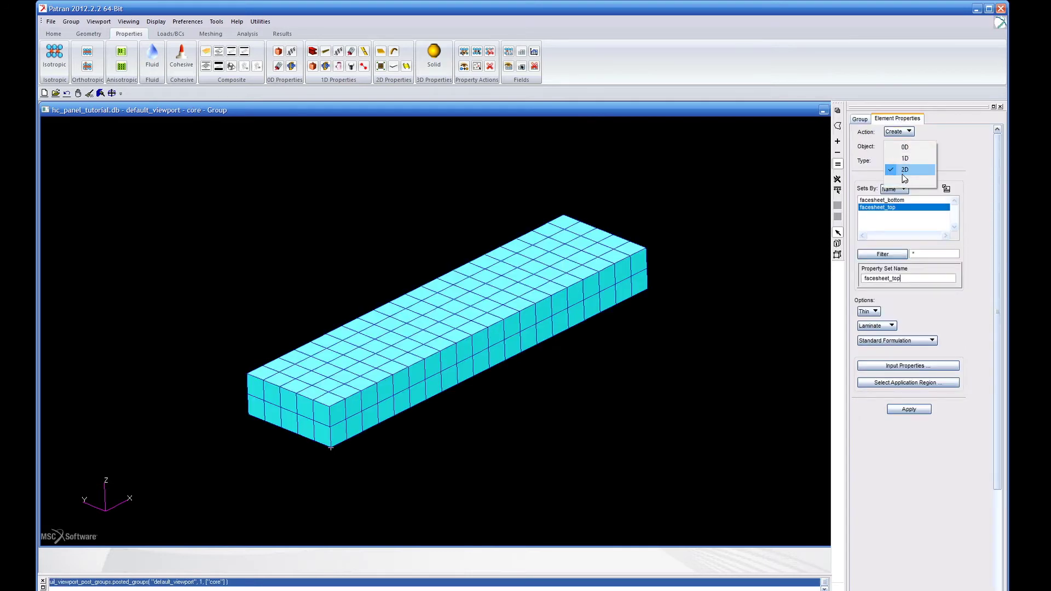
pyautogui.click(893, 181)
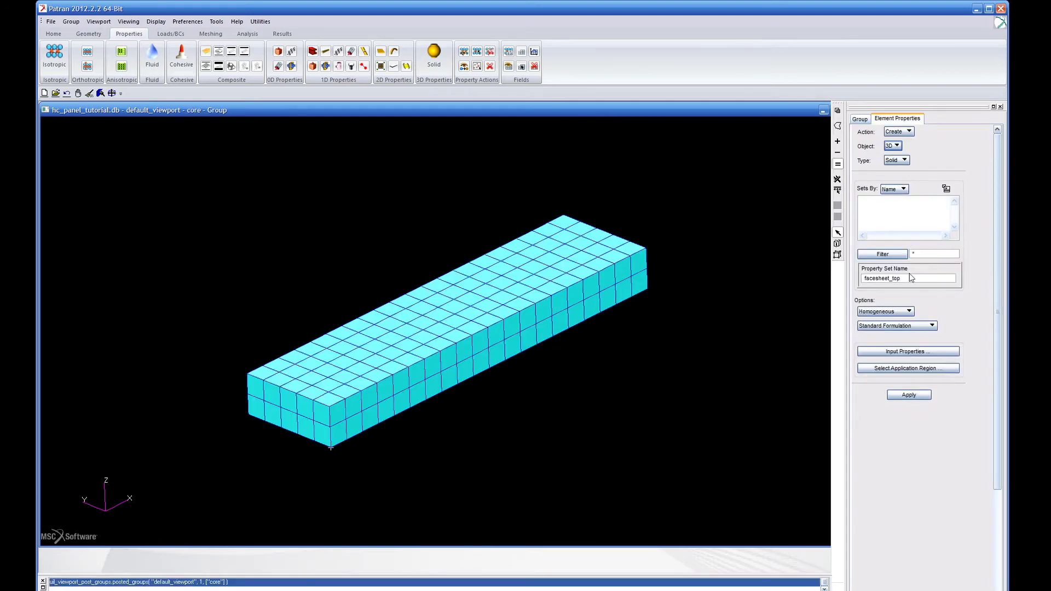
pyautogui.moveTo(909, 277); pyautogui.dragTo(838, 277)
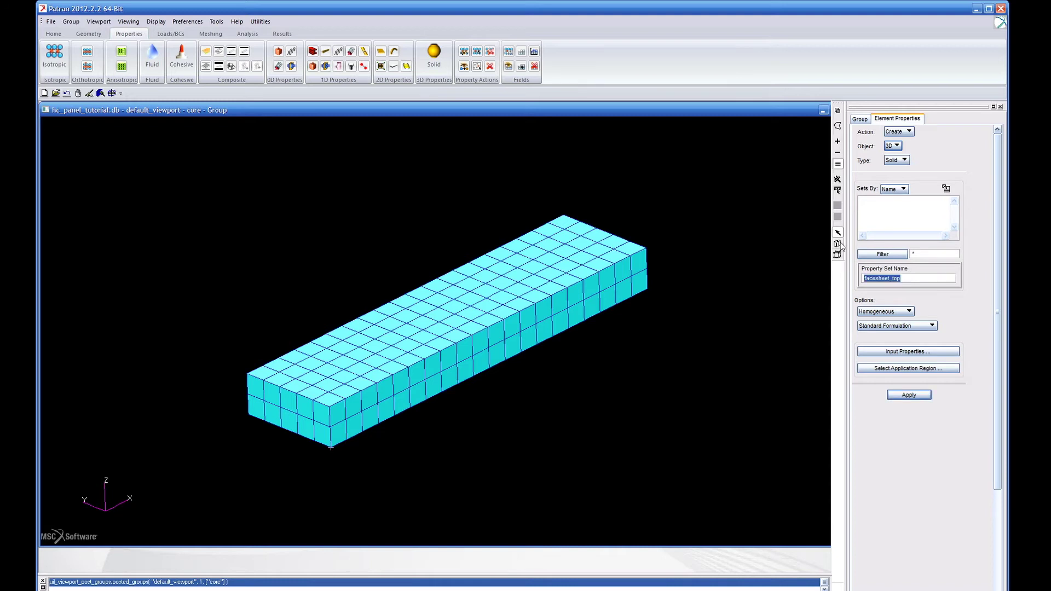
pyautogui.write('honeycomb_core')
pyautogui.click(912, 311)
pyautogui.click(937, 300)
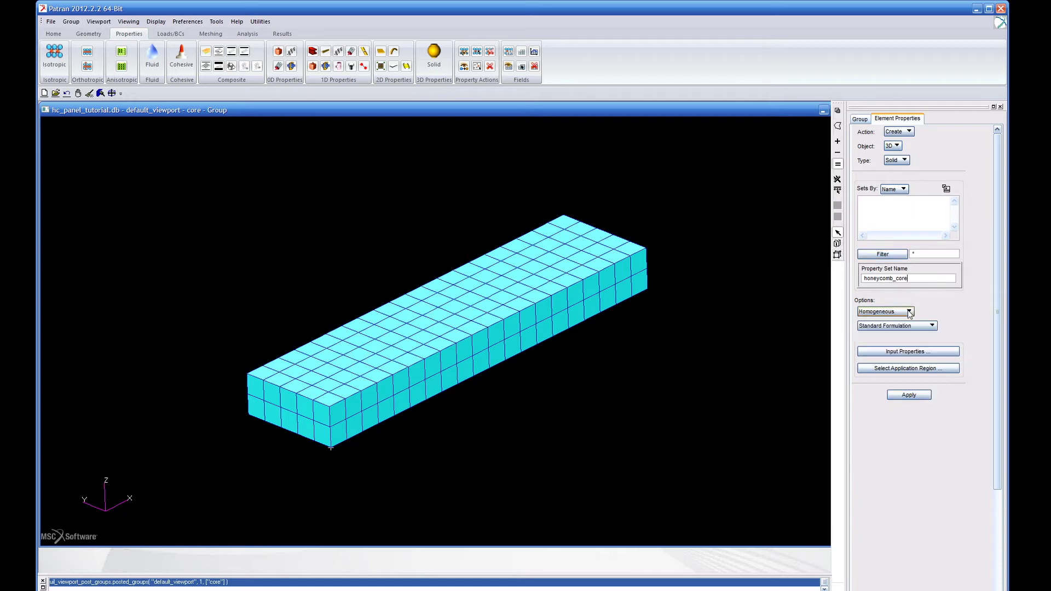
# Assign the HC_Nomex material to honeycomb_core and set its material orientation to Coord 0 as a CID.
pyautogui.click(918, 353)
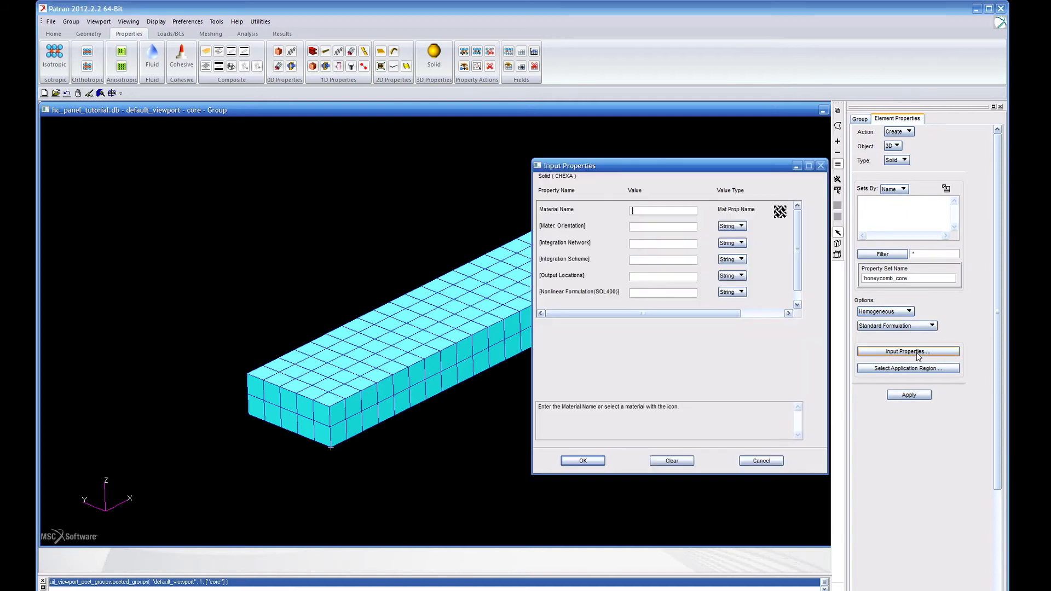
pyautogui.click(779, 212)
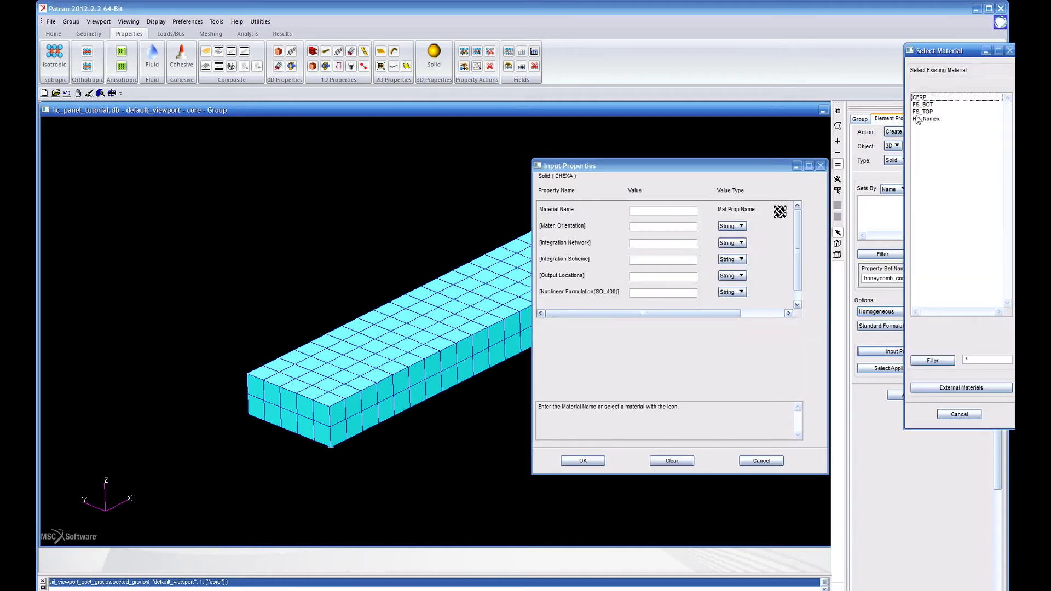
pyautogui.click(936, 120)
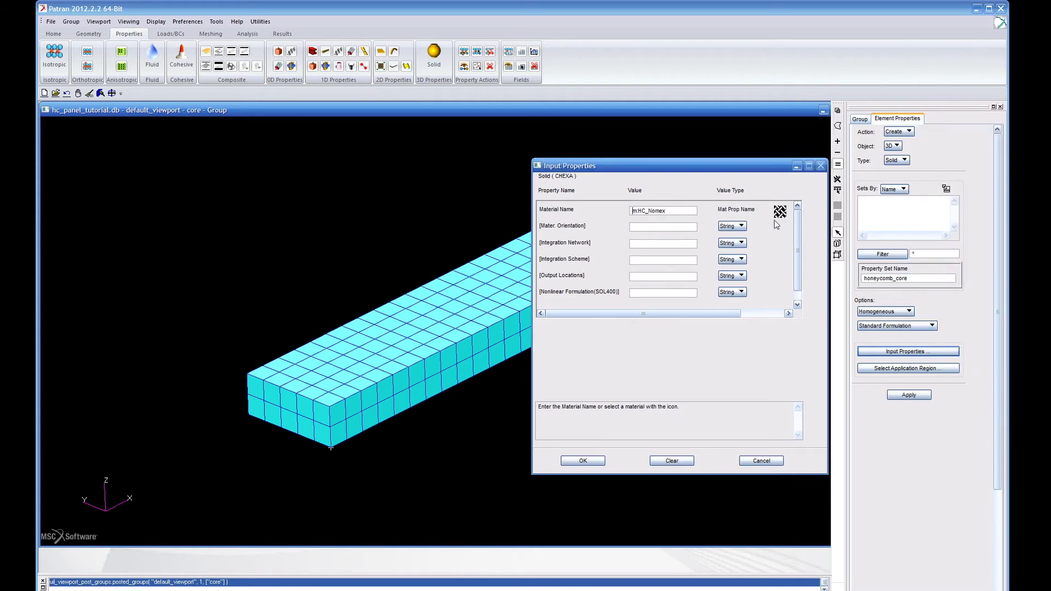
pyautogui.click(738, 227)
pyautogui.click(742, 237)
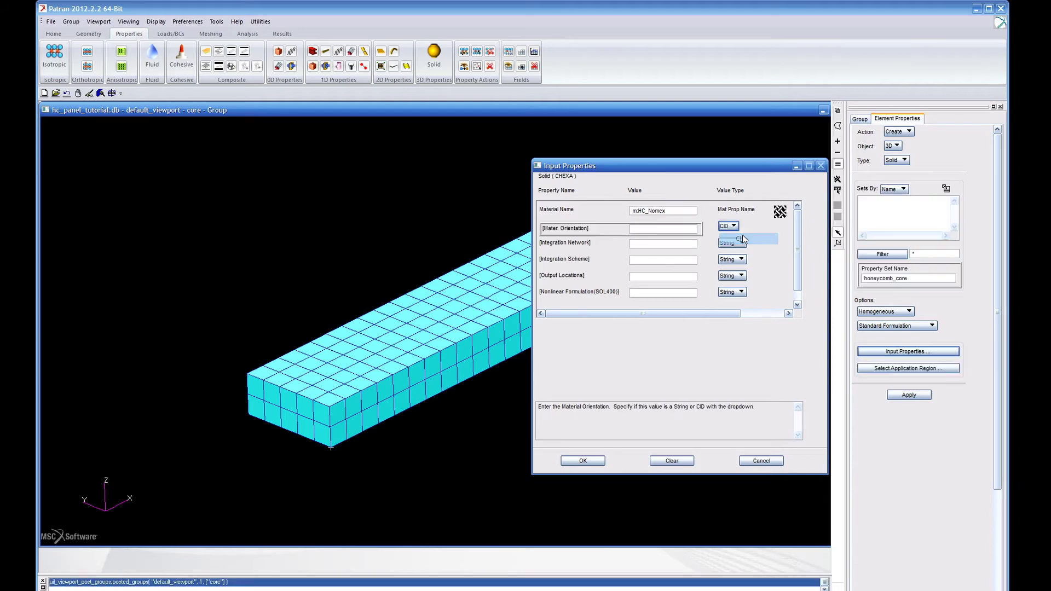
pyautogui.click(108, 511)
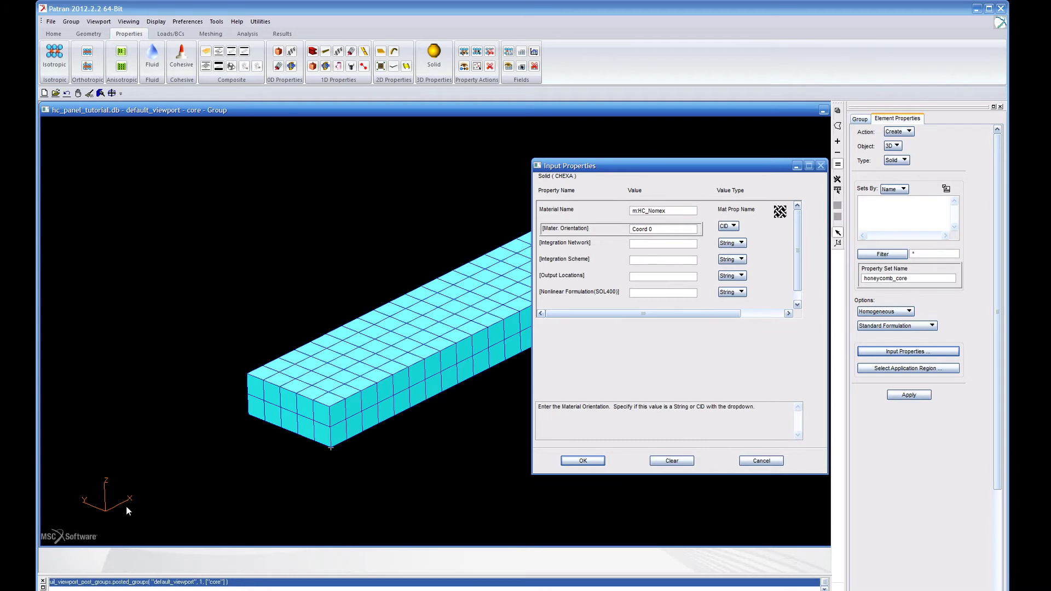
pyautogui.click(583, 461)
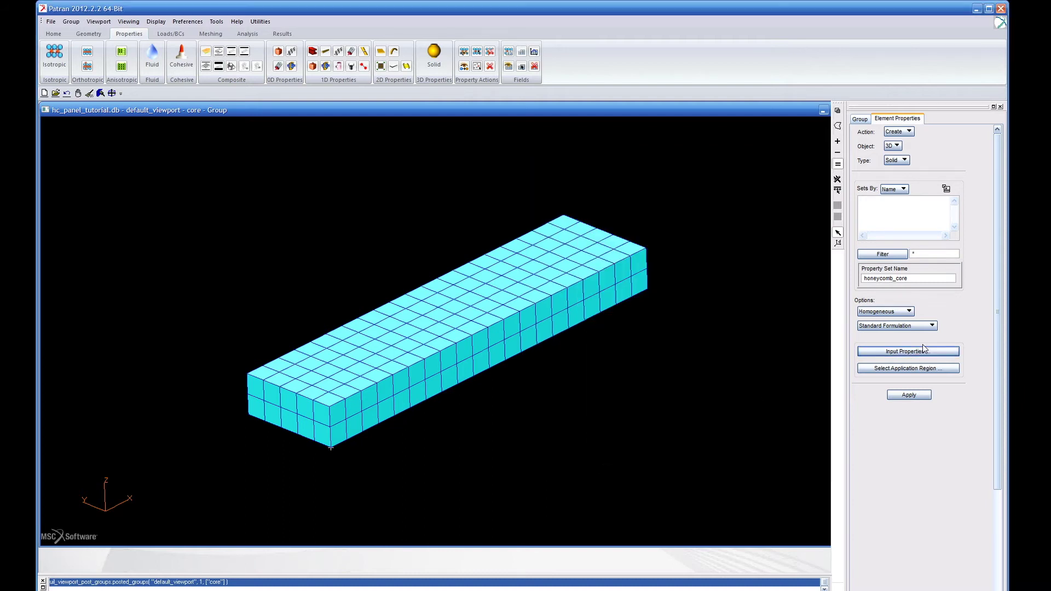
# Add all core hex elements (Elm 201:400) as the application region and create the honeycomb_core property set.
pyautogui.click(924, 371)
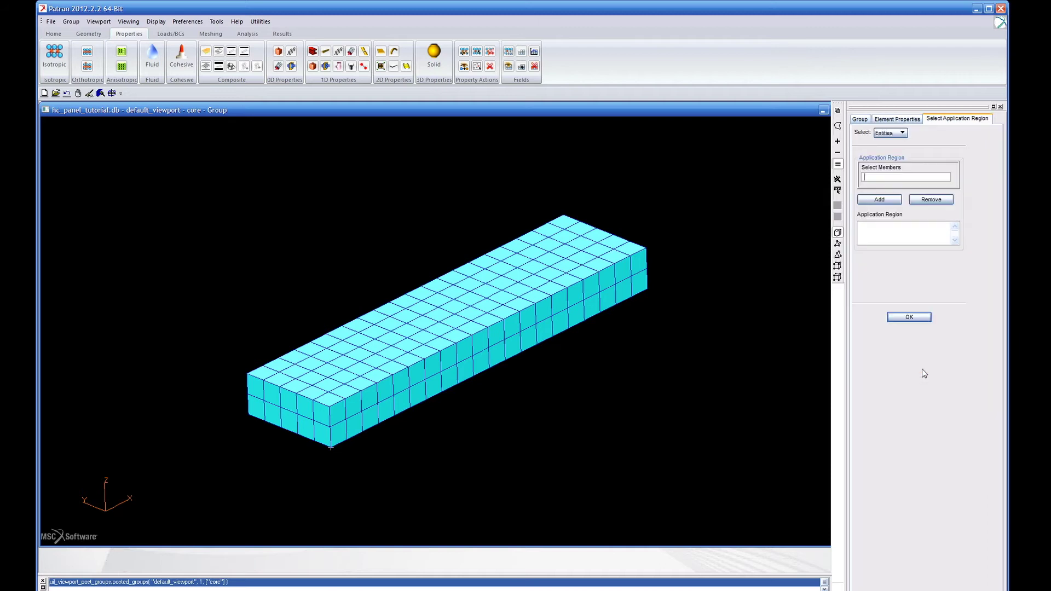
pyautogui.moveTo(683, 175); pyautogui.dragTo(219, 481)
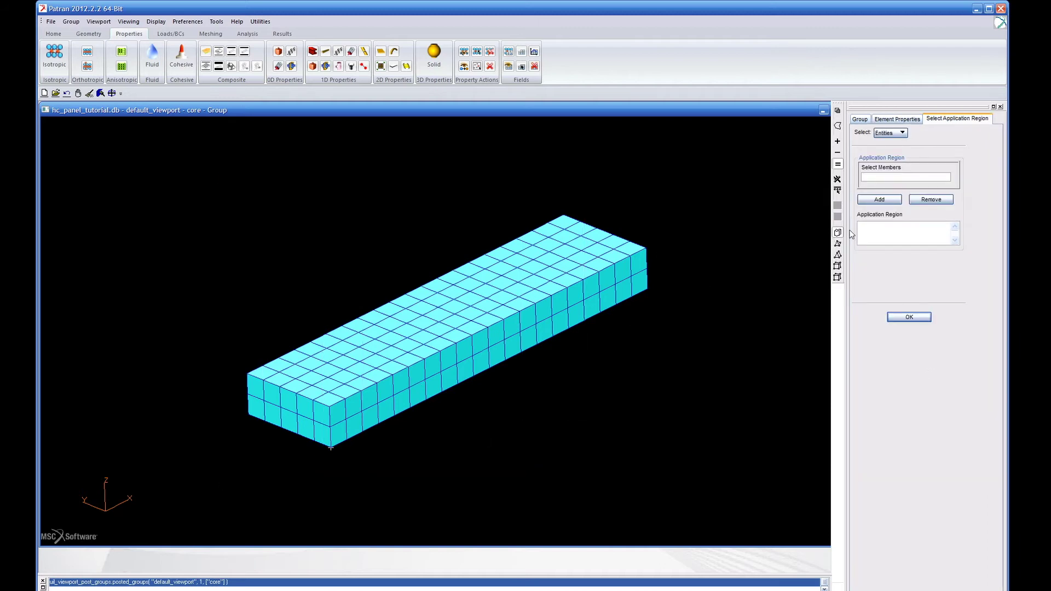
pyautogui.click(837, 278)
pyautogui.moveTo(757, 168); pyautogui.dragTo(142, 482)
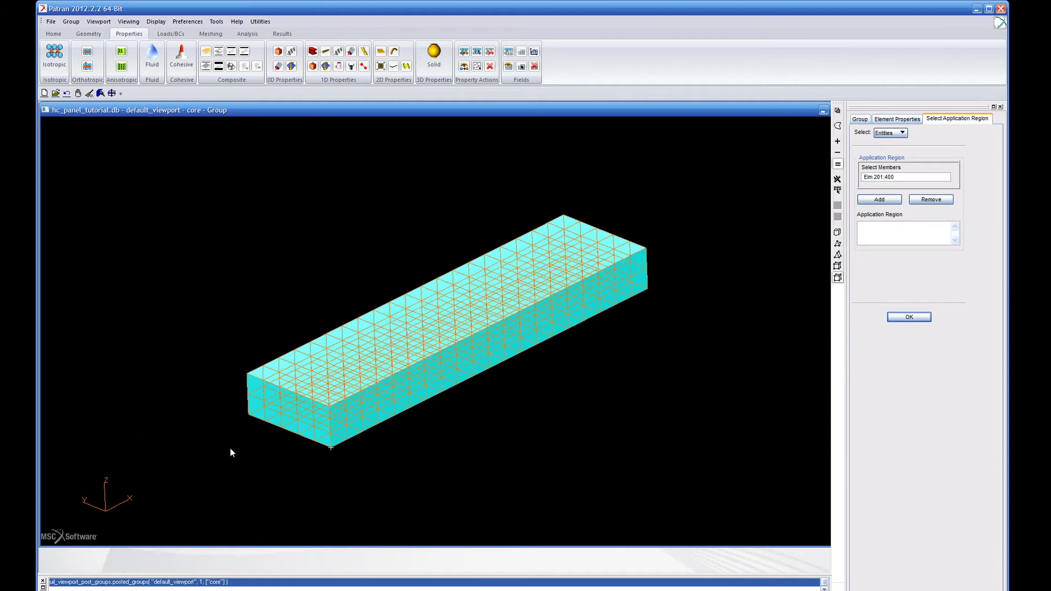
pyautogui.click(878, 200)
pyautogui.click(910, 317)
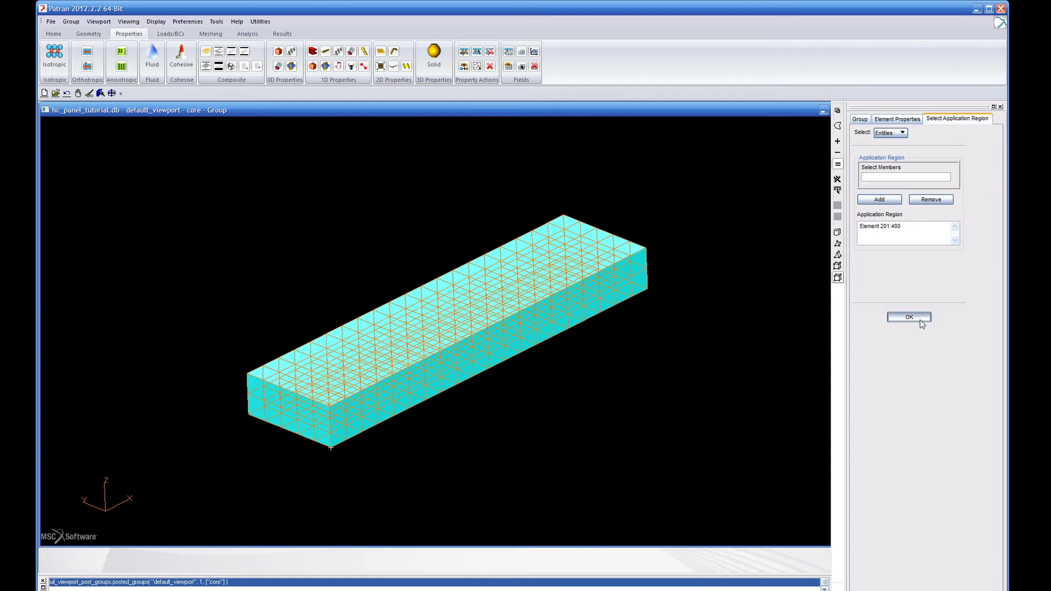
pyautogui.click(912, 400)
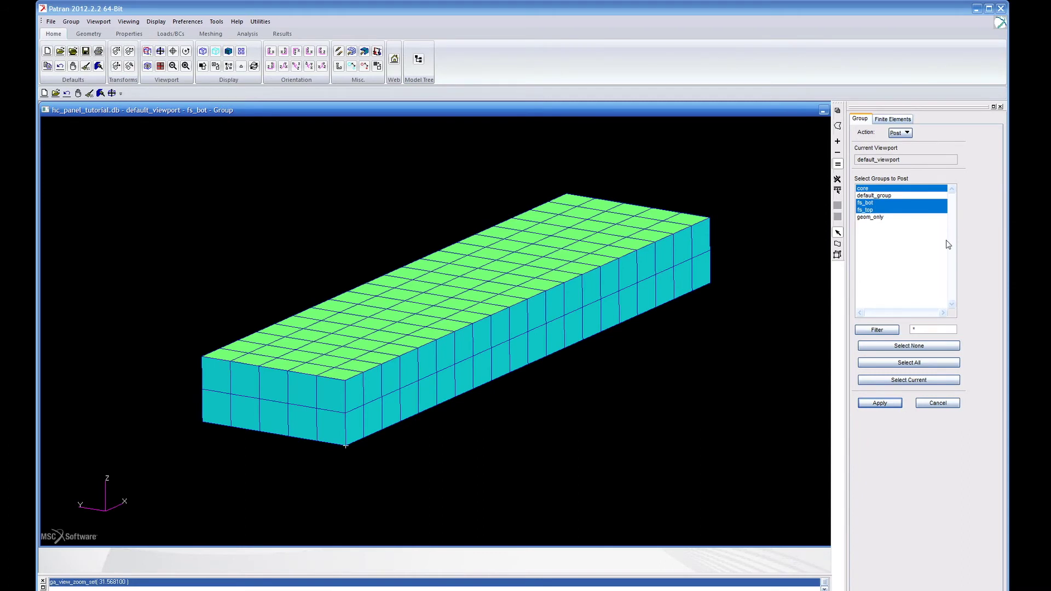
# Post only the fs_bot group, draw its element normal vectors to check their direction, and reset the graphics.
pyautogui.click(876, 202)
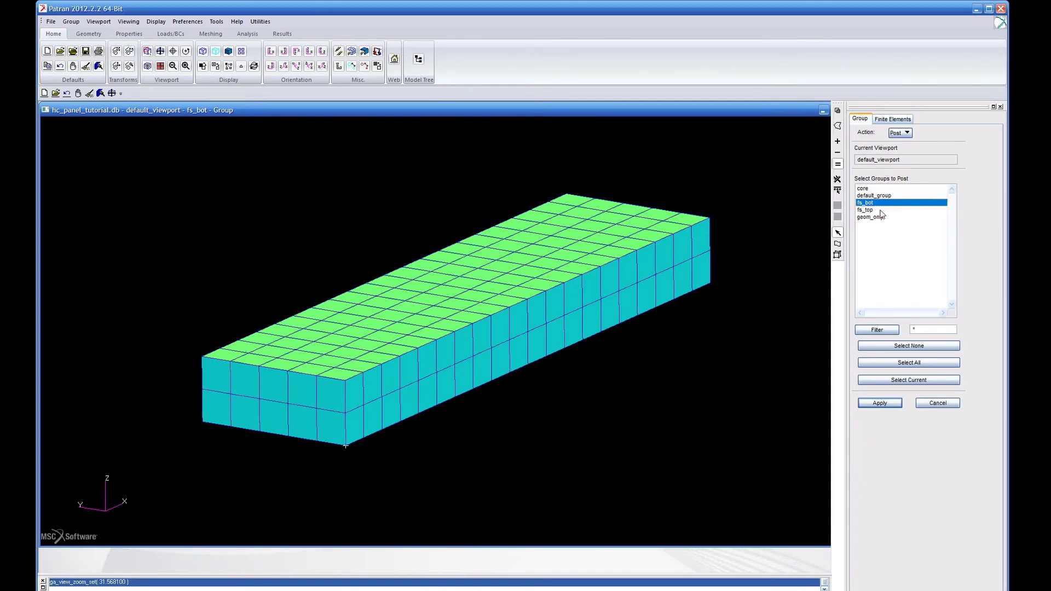
pyautogui.click(885, 404)
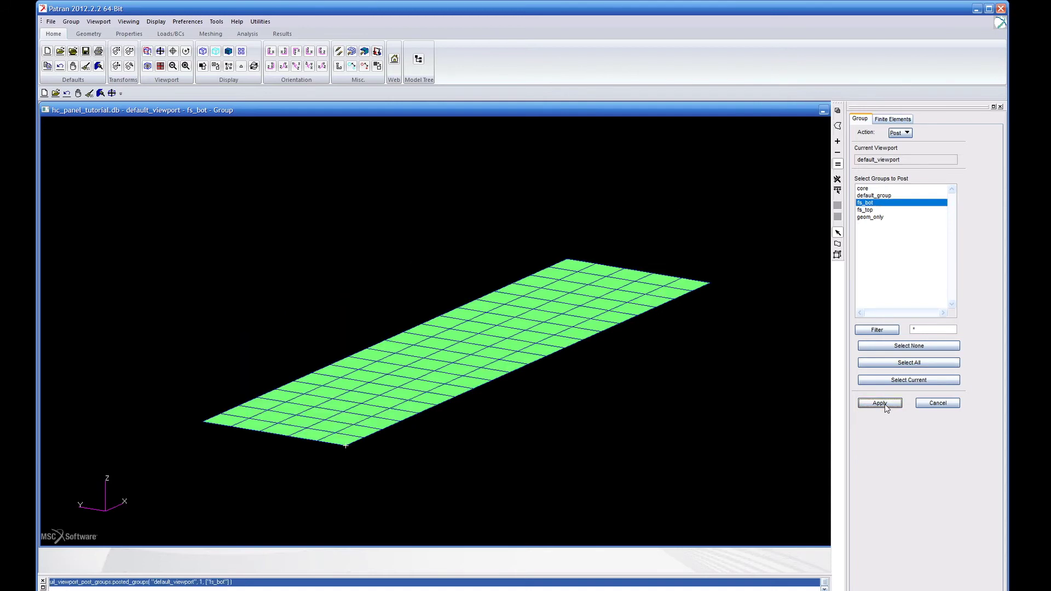
pyautogui.click(898, 119)
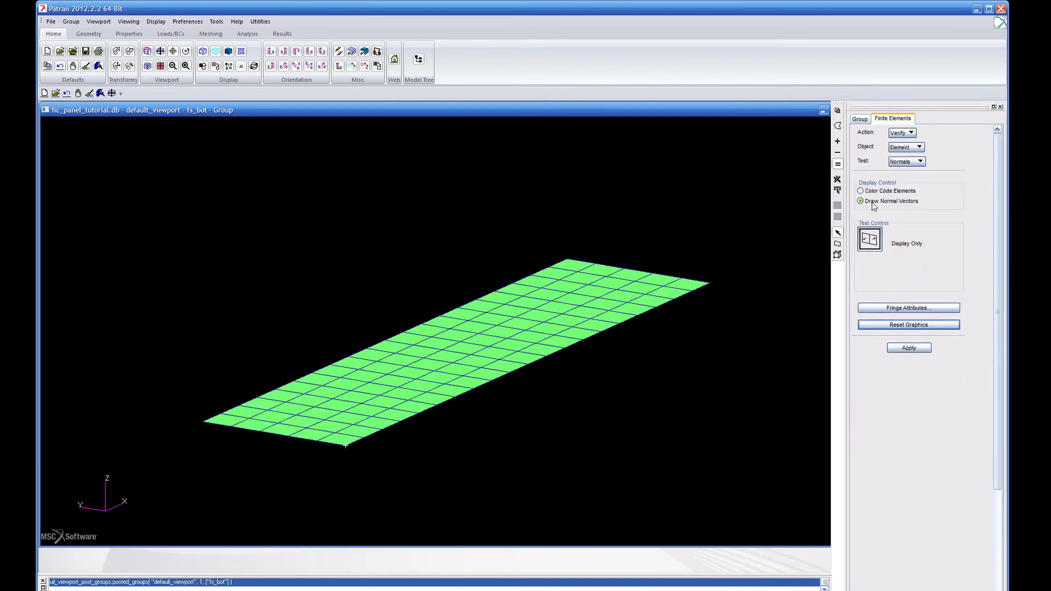
pyautogui.click(911, 348)
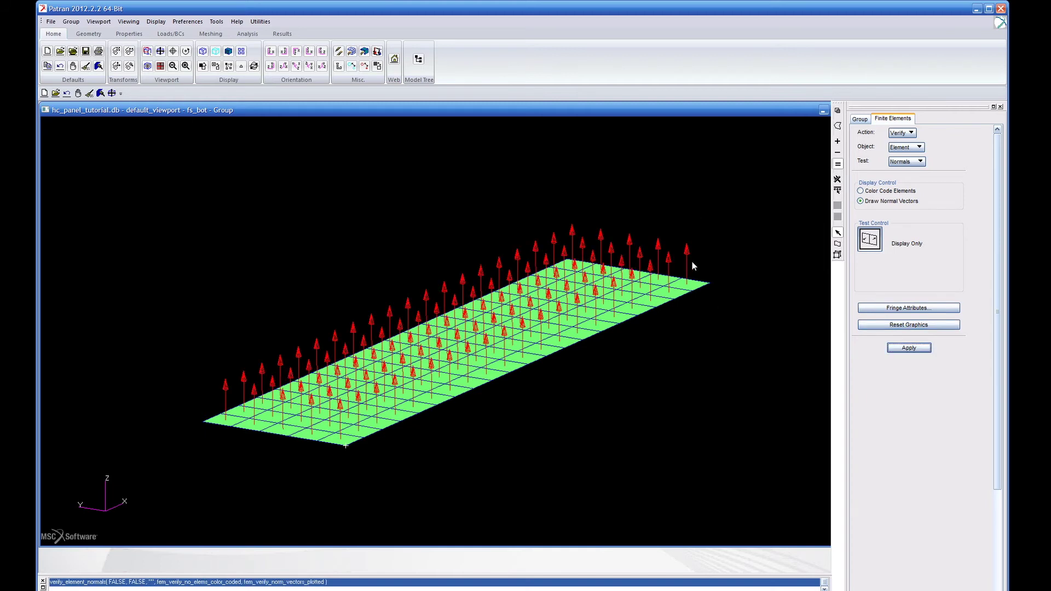
pyautogui.click(904, 325)
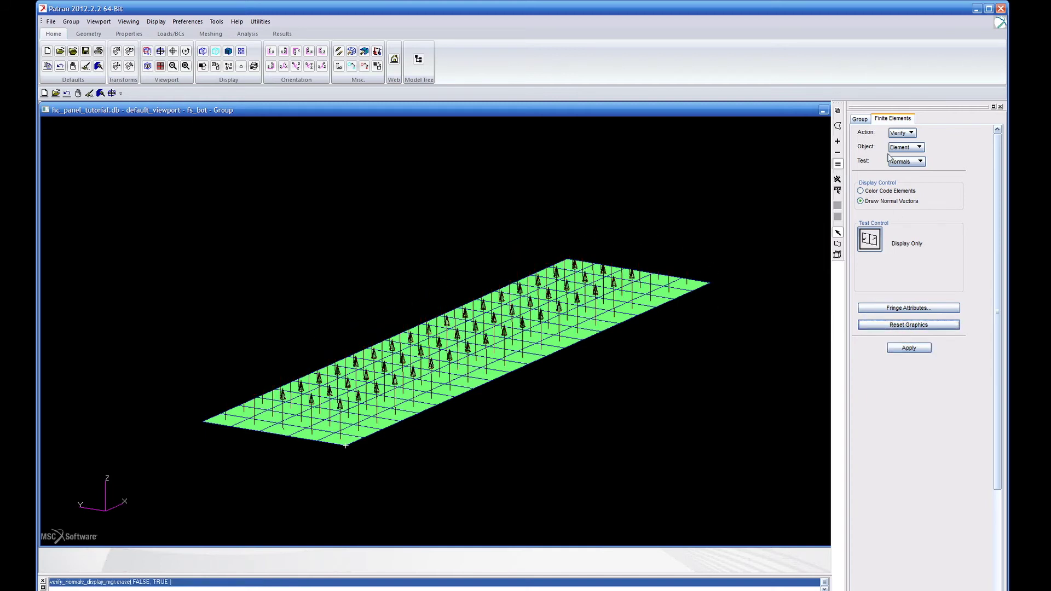
# Post only the fs_top group, draw its element normal vectors to check their direction, and reset the graphics.
pyautogui.click(860, 119)
pyautogui.click(879, 209)
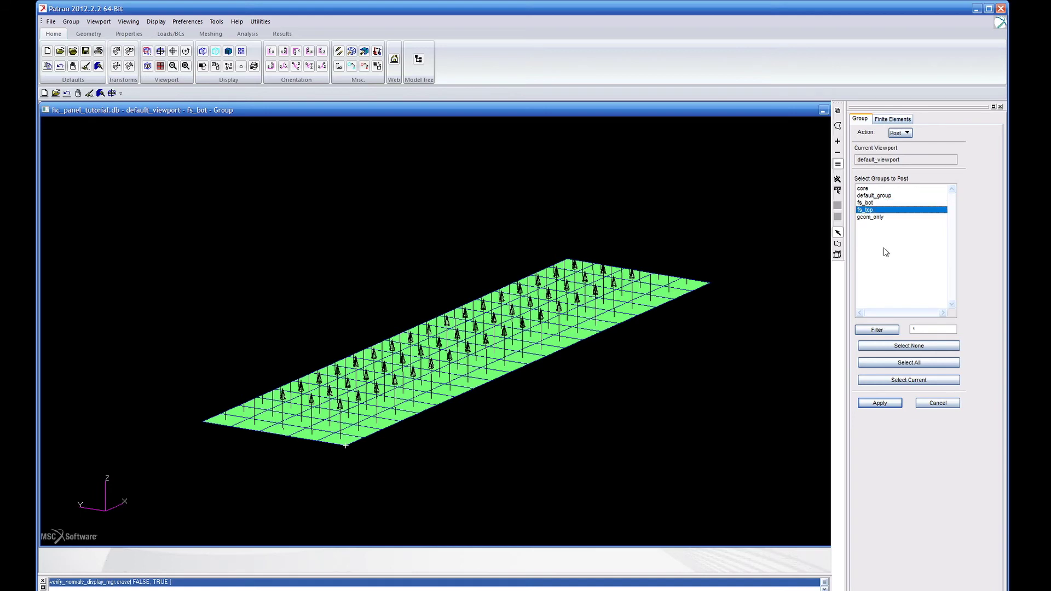
pyautogui.click(887, 403)
pyautogui.click(893, 118)
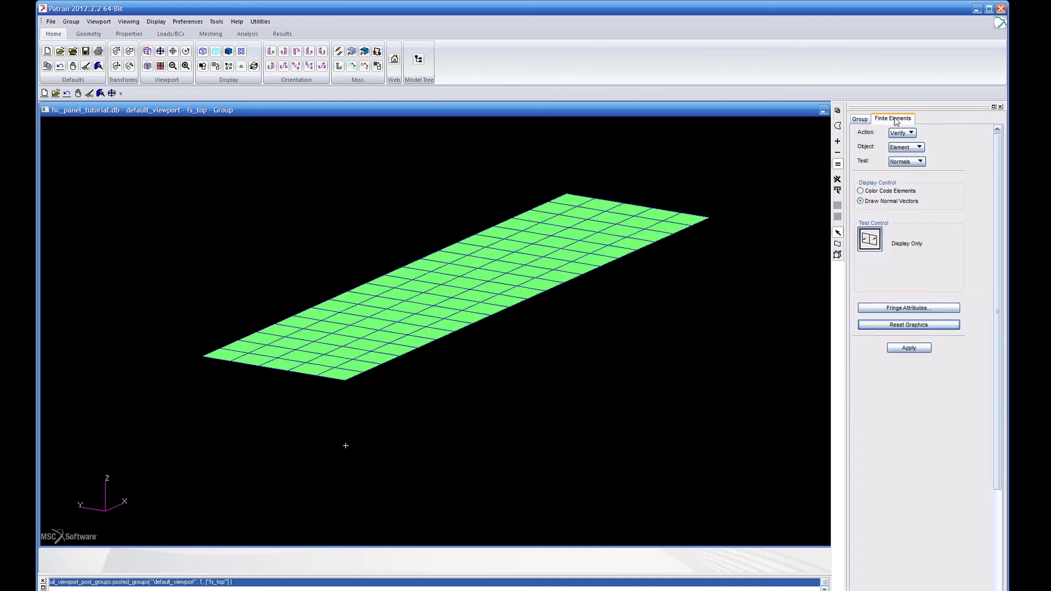
pyautogui.click(910, 348)
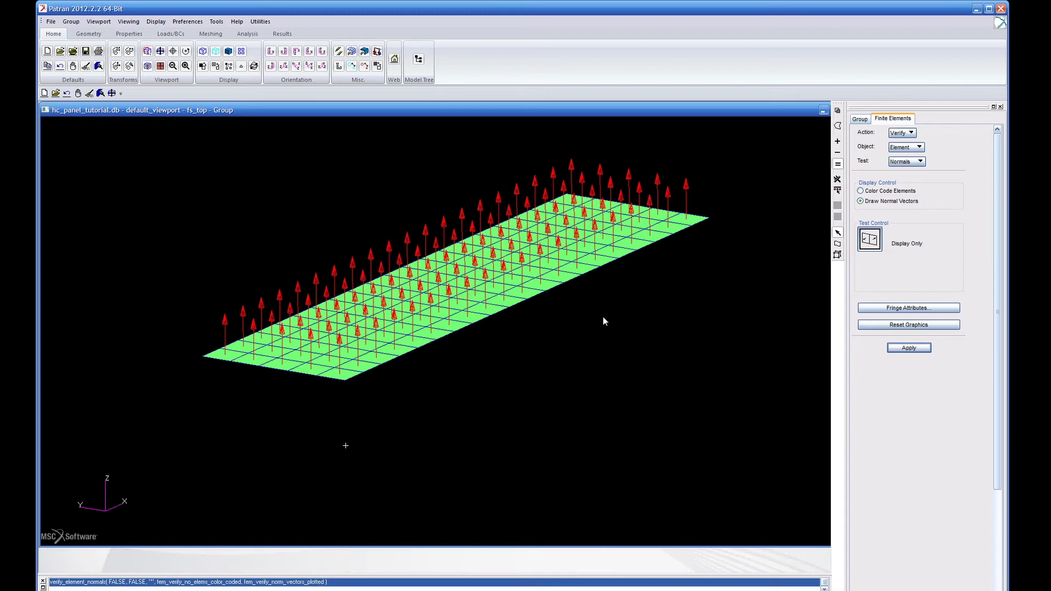
pyautogui.click(923, 326)
# Post only the fs_bot group again and draw its element normal vectors.
pyautogui.click(860, 119)
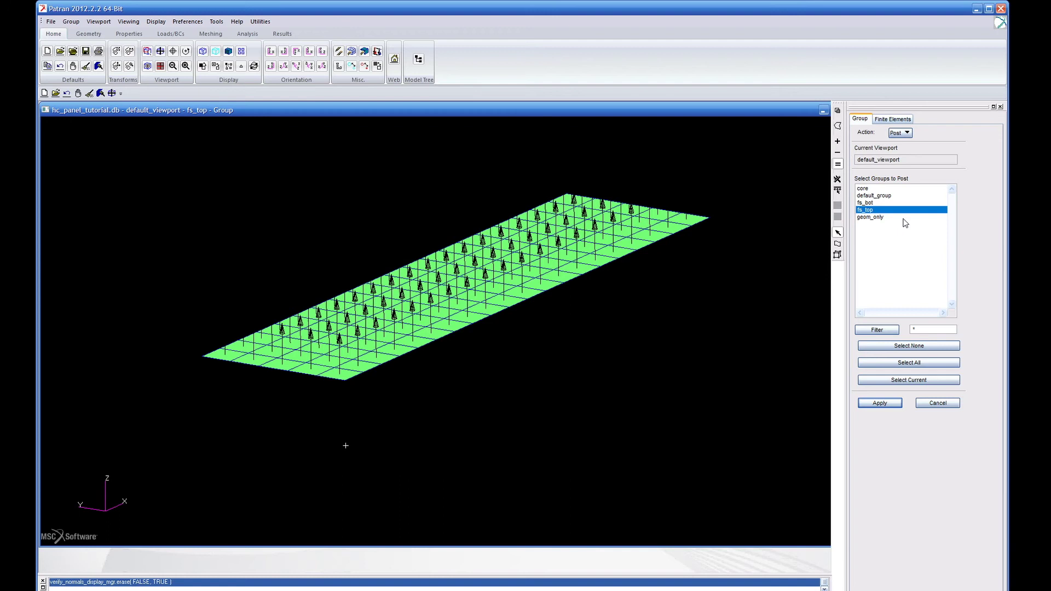
pyautogui.click(874, 203)
pyautogui.click(879, 403)
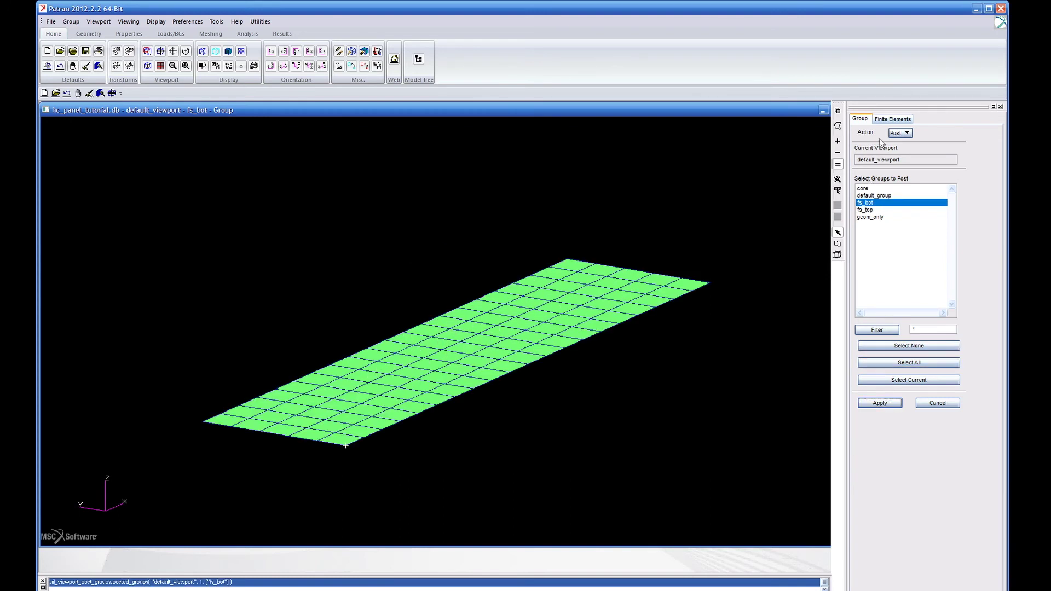
pyautogui.click(892, 119)
pyautogui.click(904, 349)
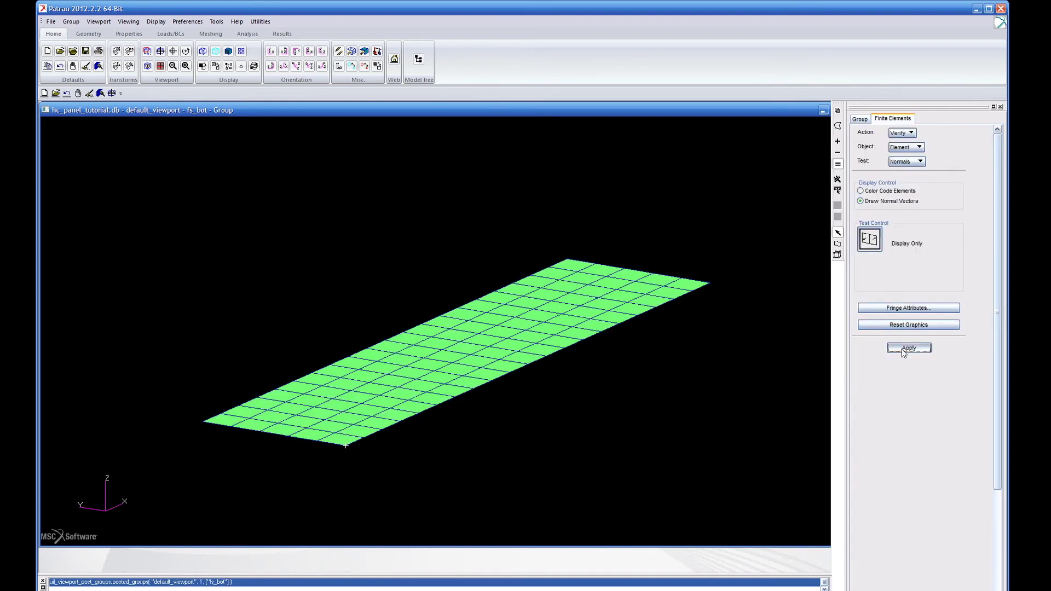
# Reverse the normals of all bottom face sheet elements (Elm 1:100) with the Modify Element Reverse method.
pyautogui.click(901, 133)
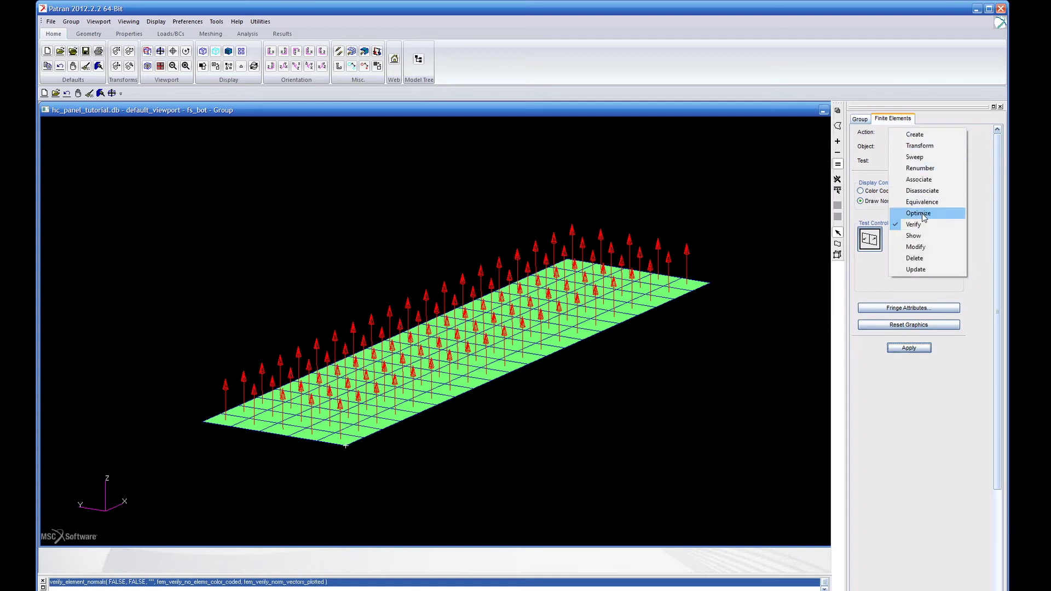
pyautogui.click(923, 251)
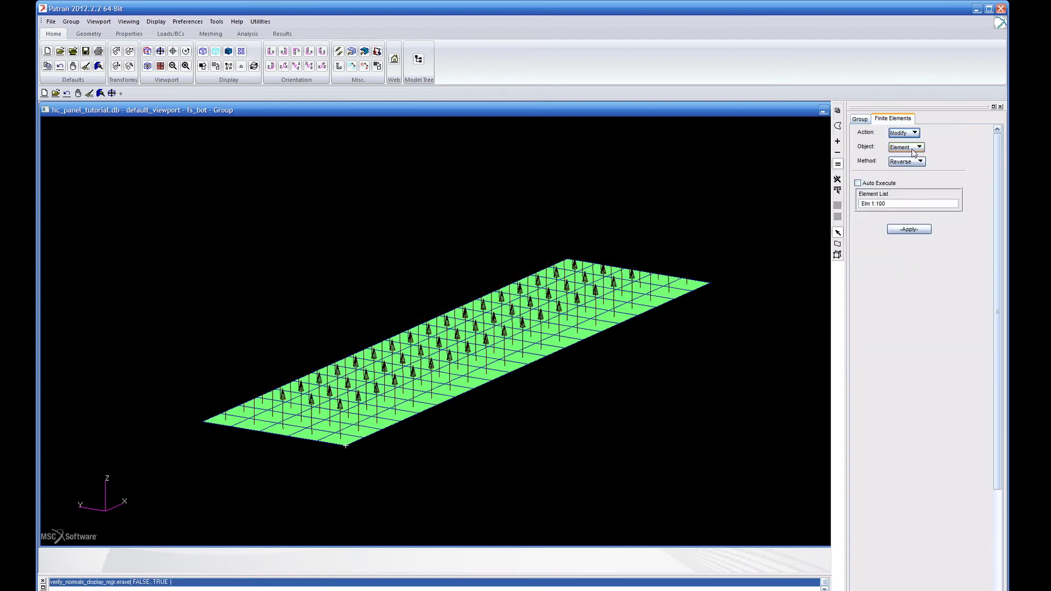
pyautogui.moveTo(890, 204); pyautogui.dragTo(817, 203)
pyautogui.press('BackSpace')
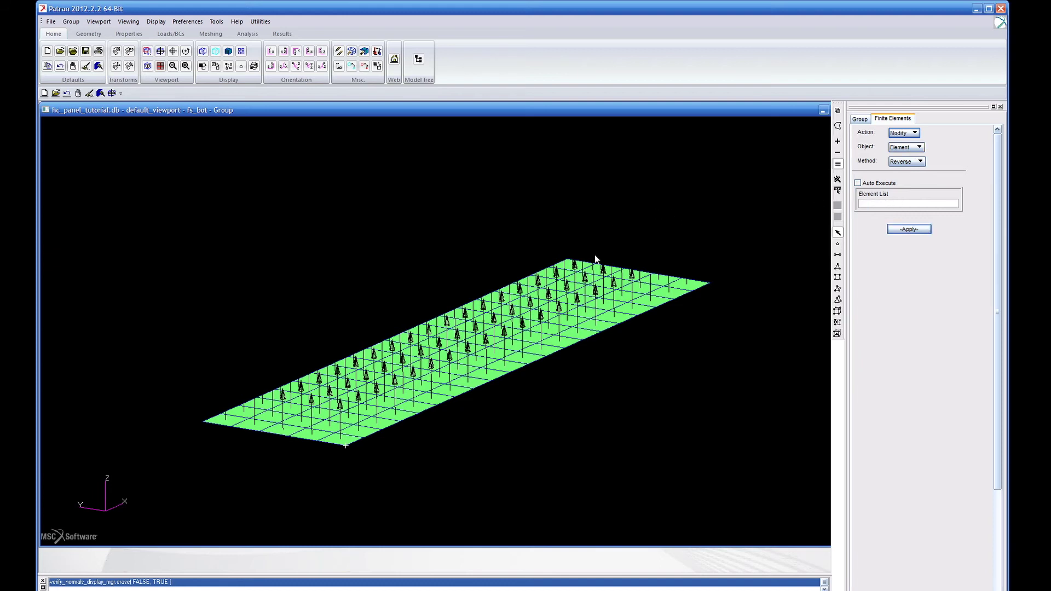
pyautogui.keyDown('ctrl'); pyautogui.moveTo(596, 255); pyautogui.dragTo(595, 258, button='middle'); pyautogui.keyUp('ctrl')
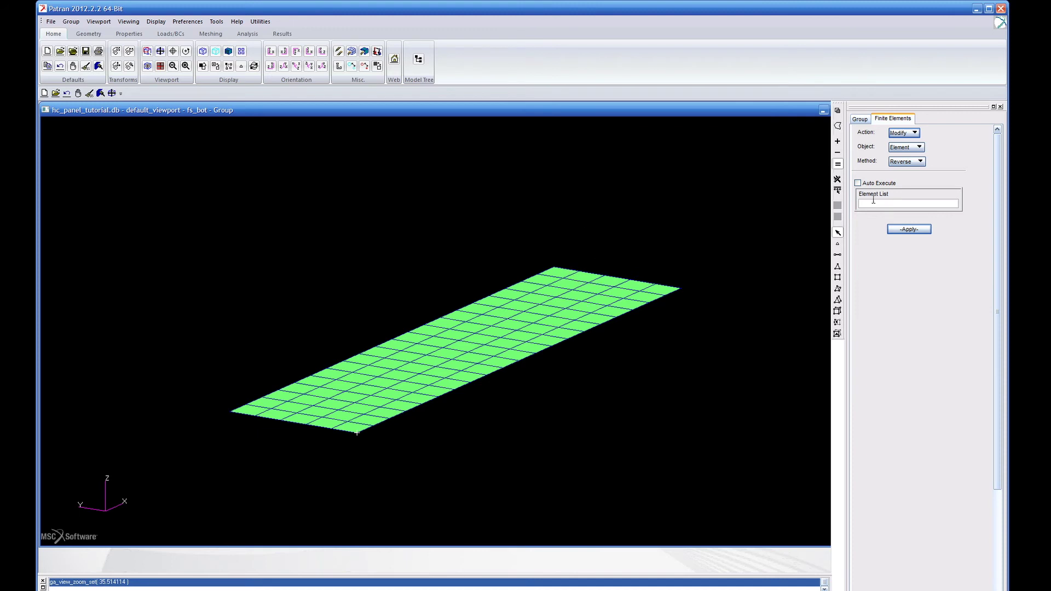
pyautogui.click(911, 166)
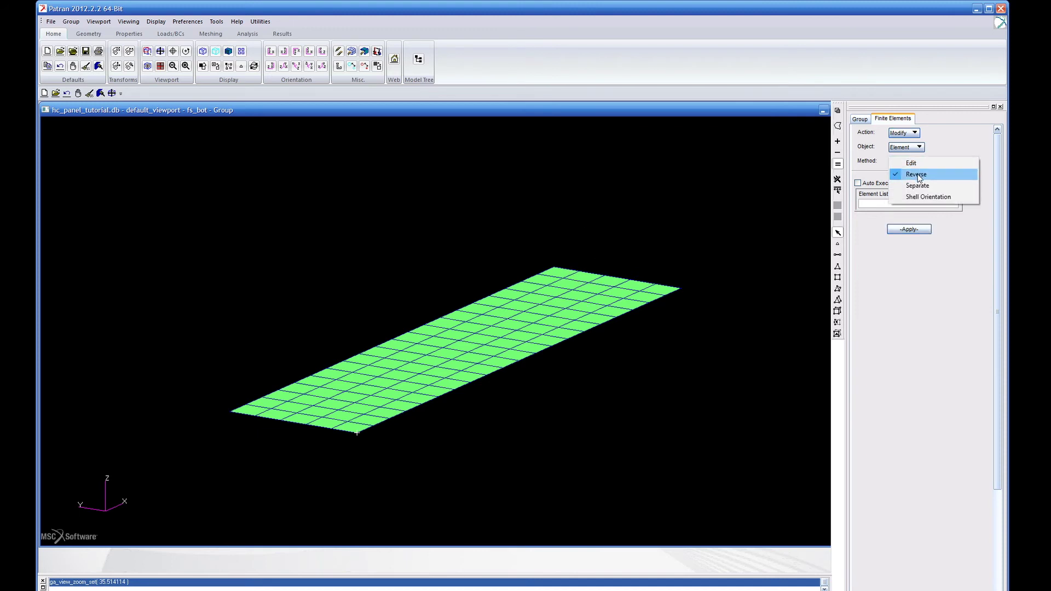
pyautogui.click(925, 163)
pyautogui.click(905, 163)
pyautogui.click(906, 173)
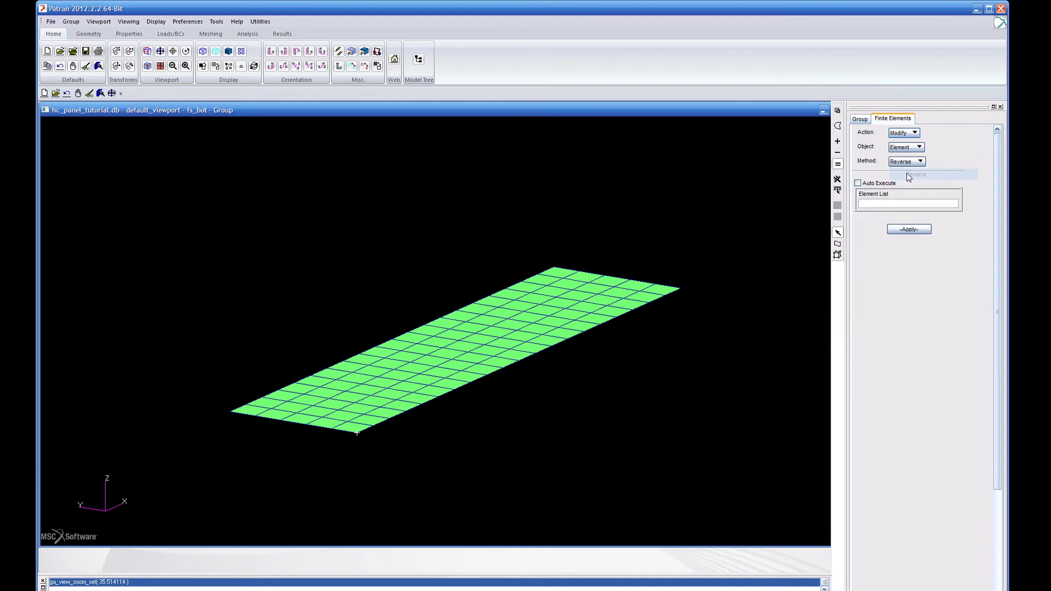
pyautogui.click(888, 203)
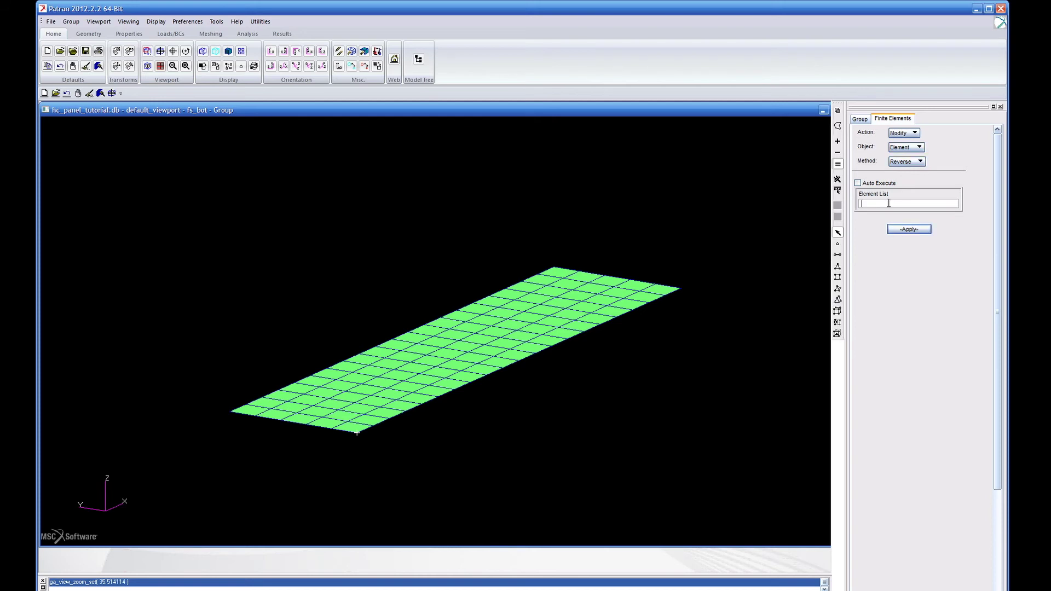
pyautogui.moveTo(750, 235); pyautogui.dragTo(206, 465)
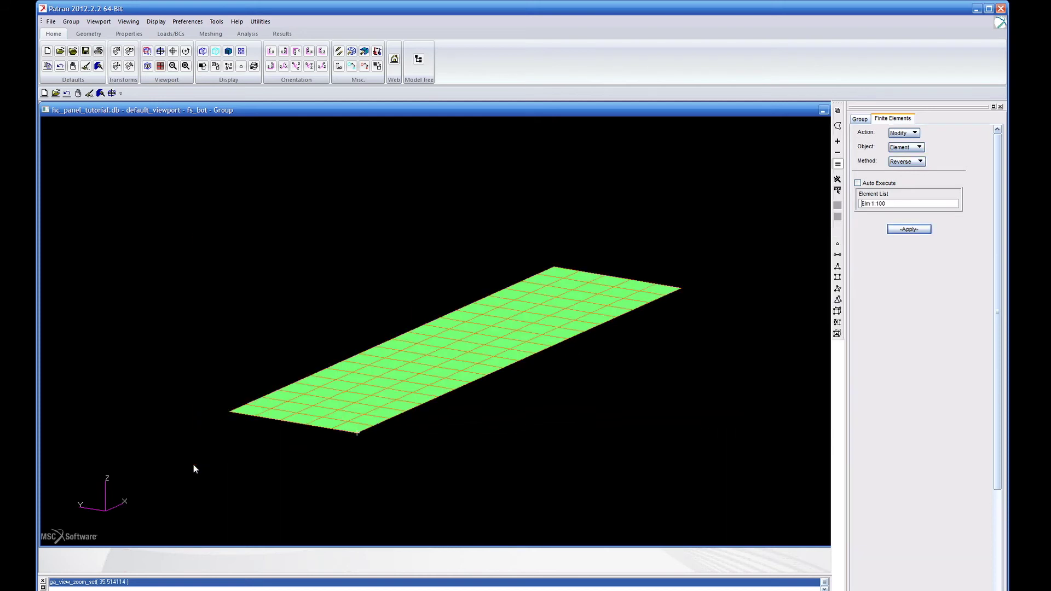
pyautogui.click(922, 231)
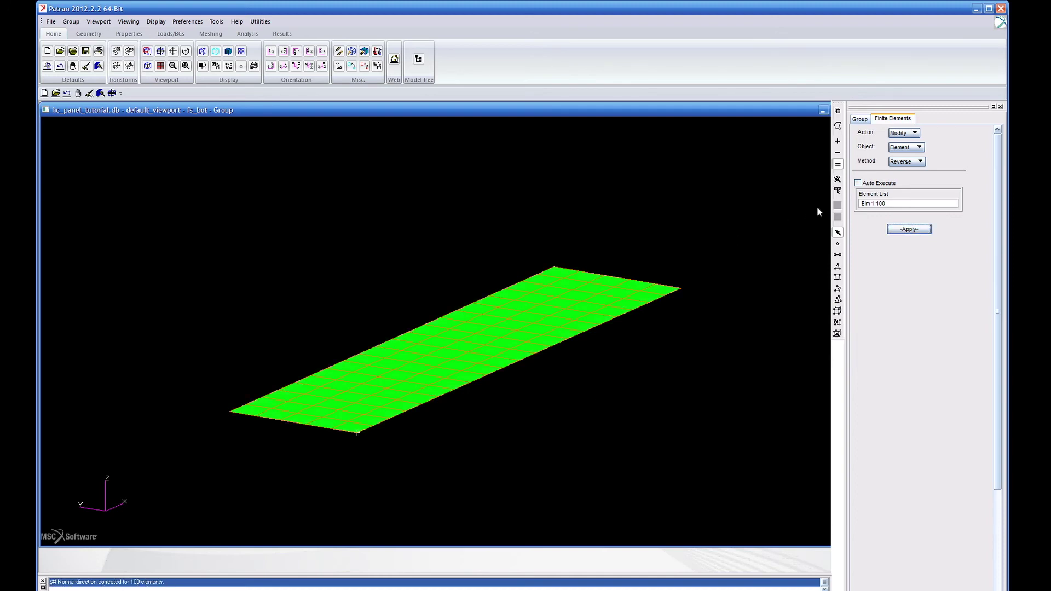
# Verify the reversed bottom face sheet elements by drawing their normal vectors.
pyautogui.click(914, 133)
pyautogui.click(920, 222)
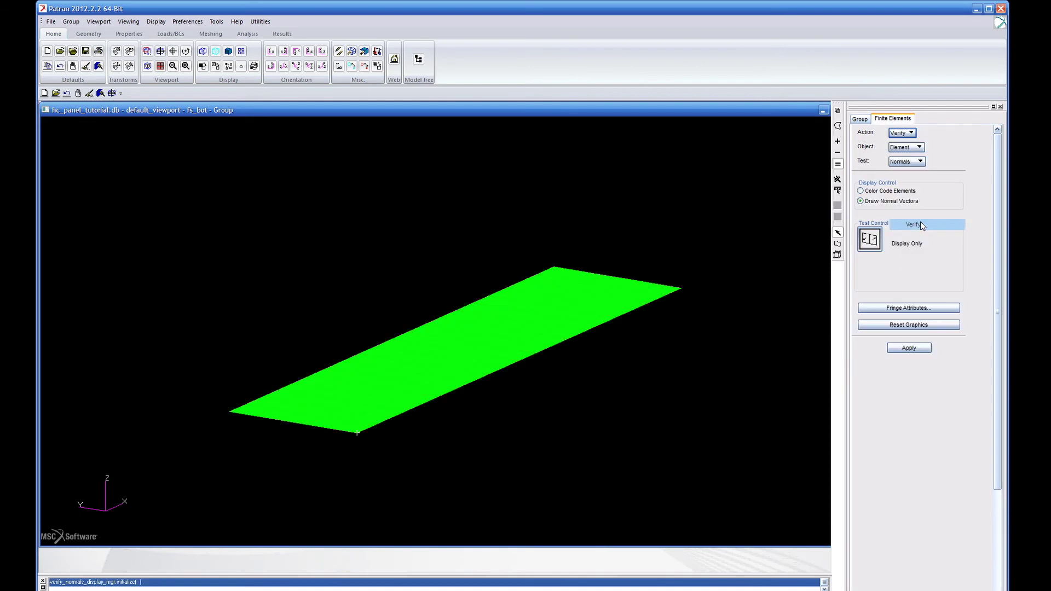
pyautogui.click(913, 348)
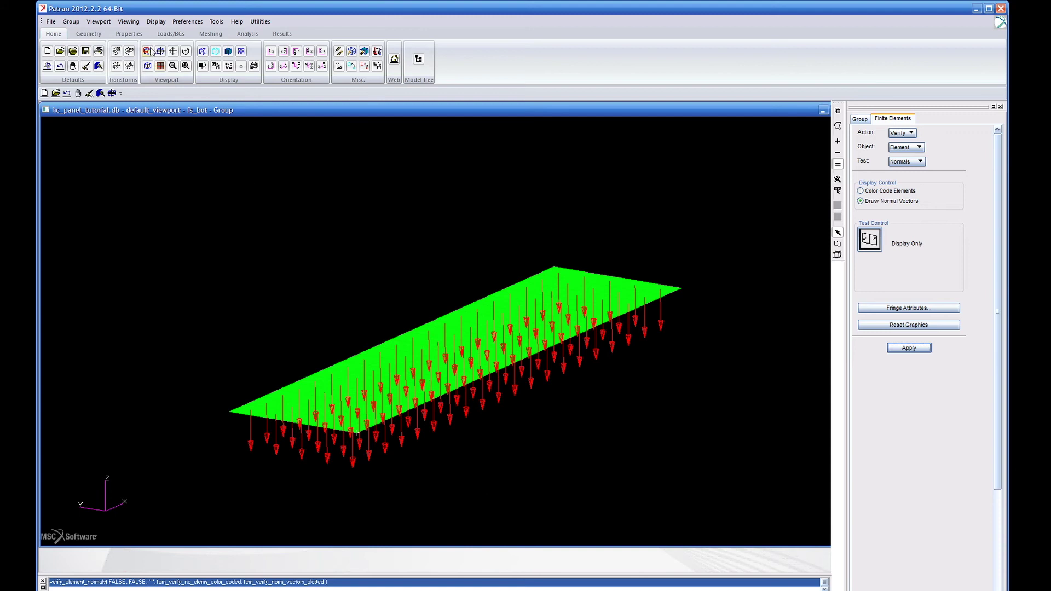
pyautogui.click(135, 36)
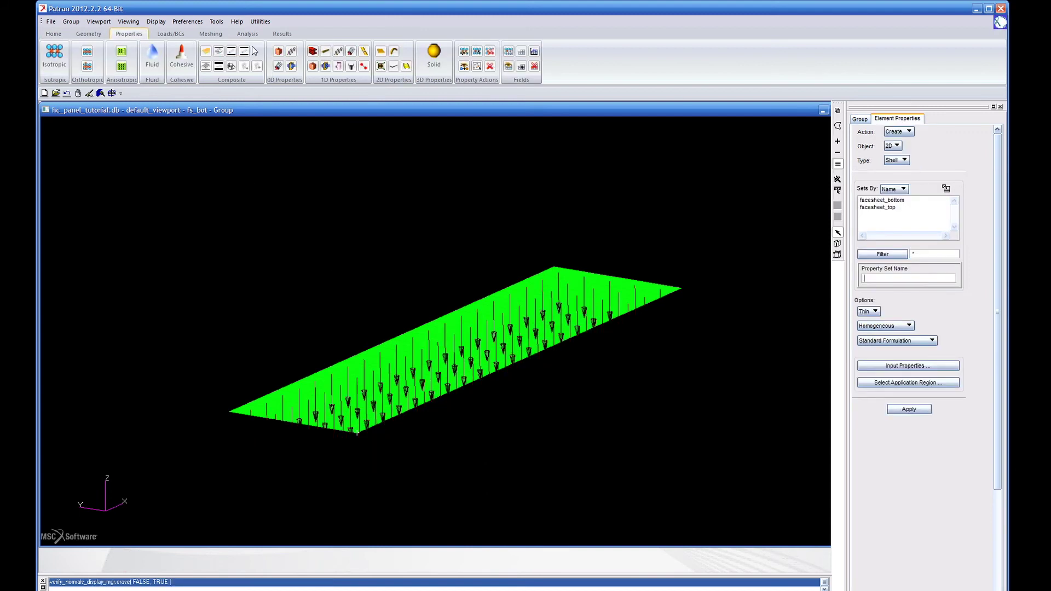
pyautogui.click(909, 132)
pyautogui.click(910, 155)
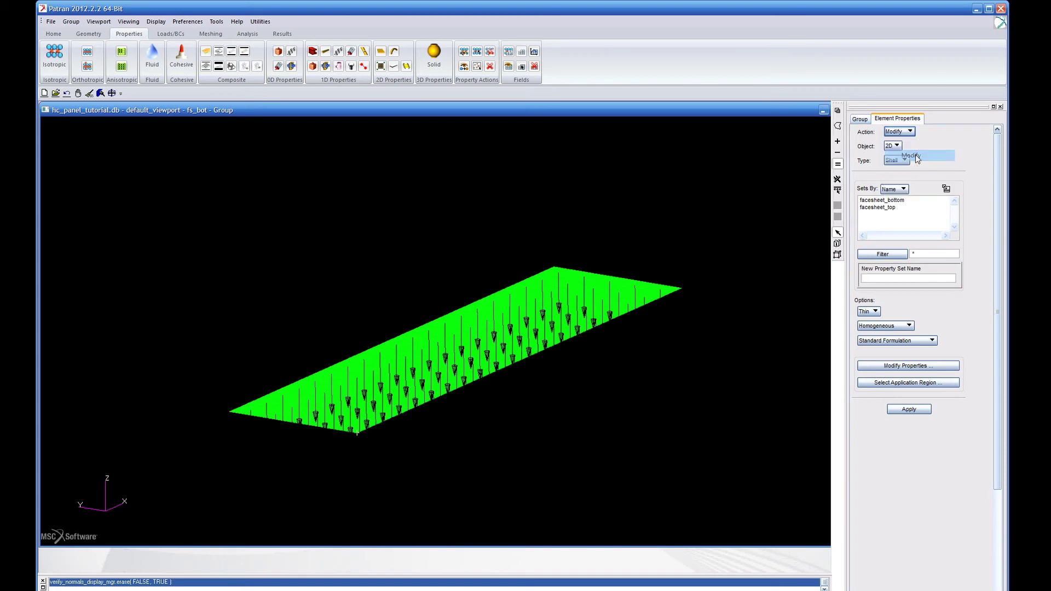
pyautogui.click(894, 160)
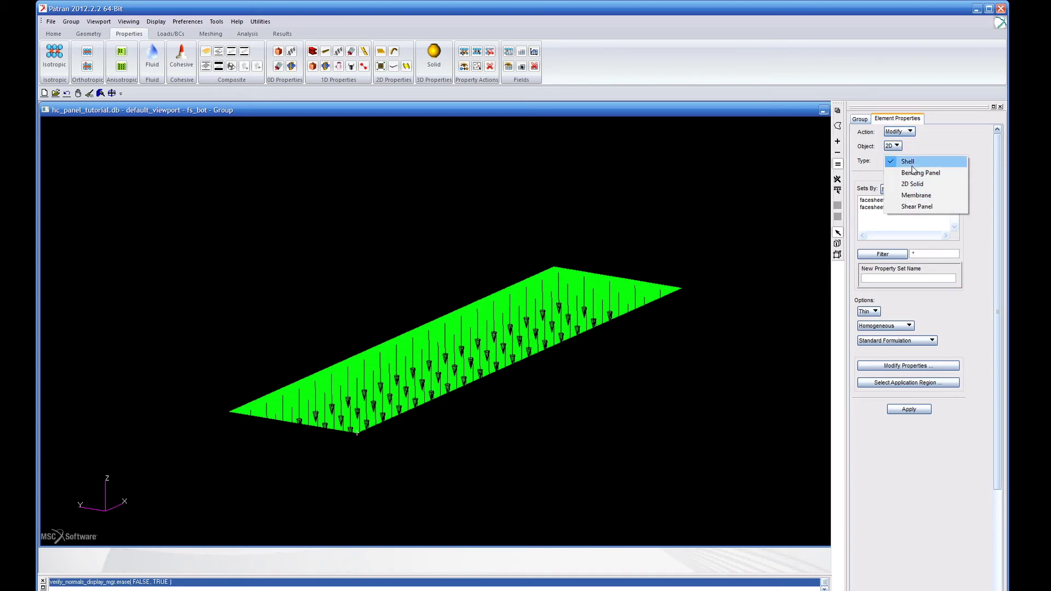
pyautogui.click(910, 162)
# Load the FS_BOT and FS_TOP laminated composites for modification and review their ply stacking sequences.
pyautogui.click(217, 55)
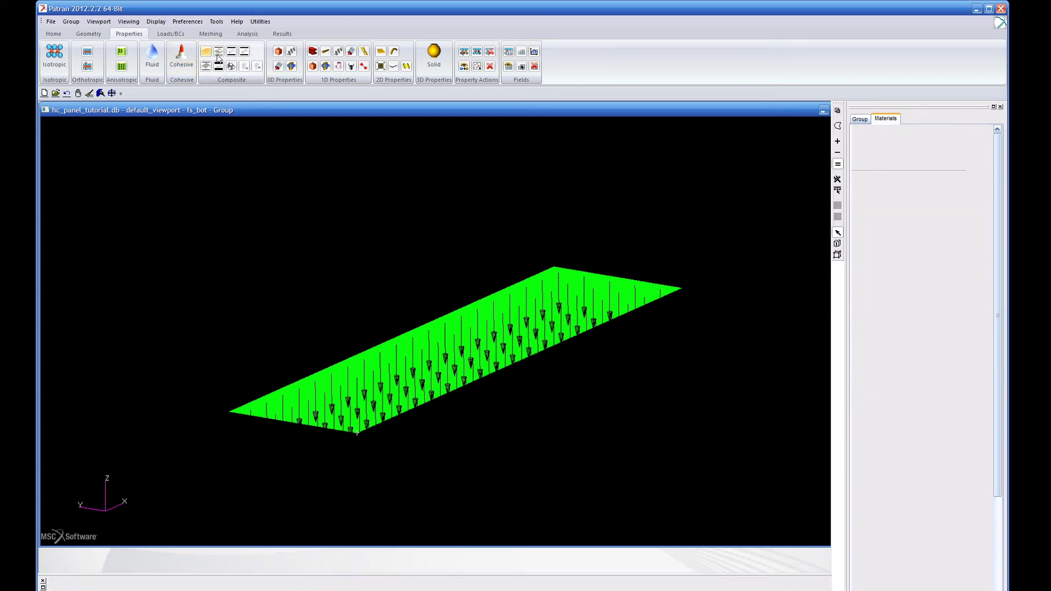
pyautogui.click(912, 133)
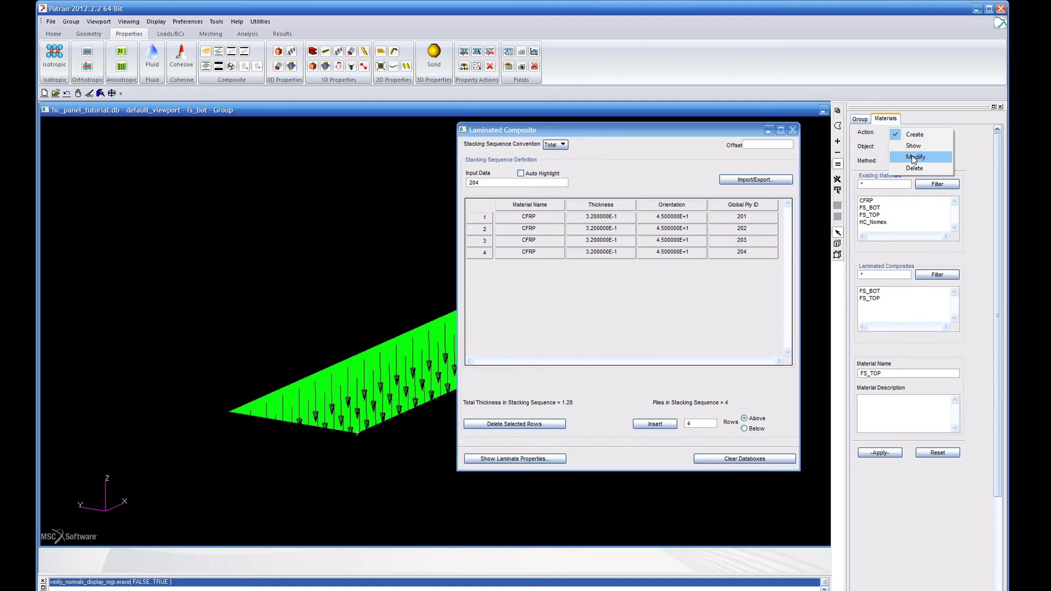
pyautogui.click(905, 155)
pyautogui.click(914, 147)
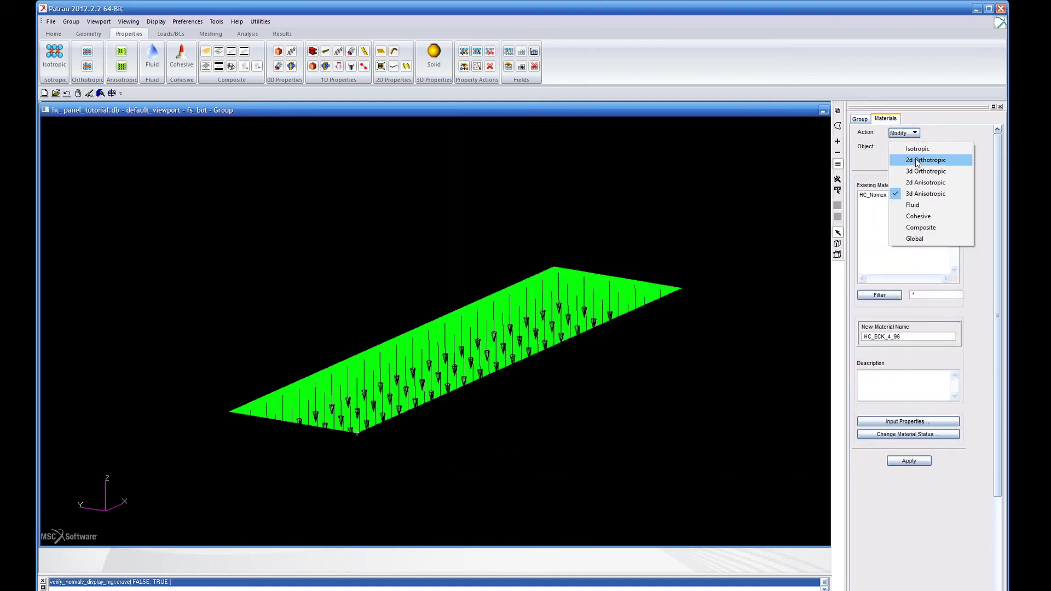
pyautogui.click(920, 228)
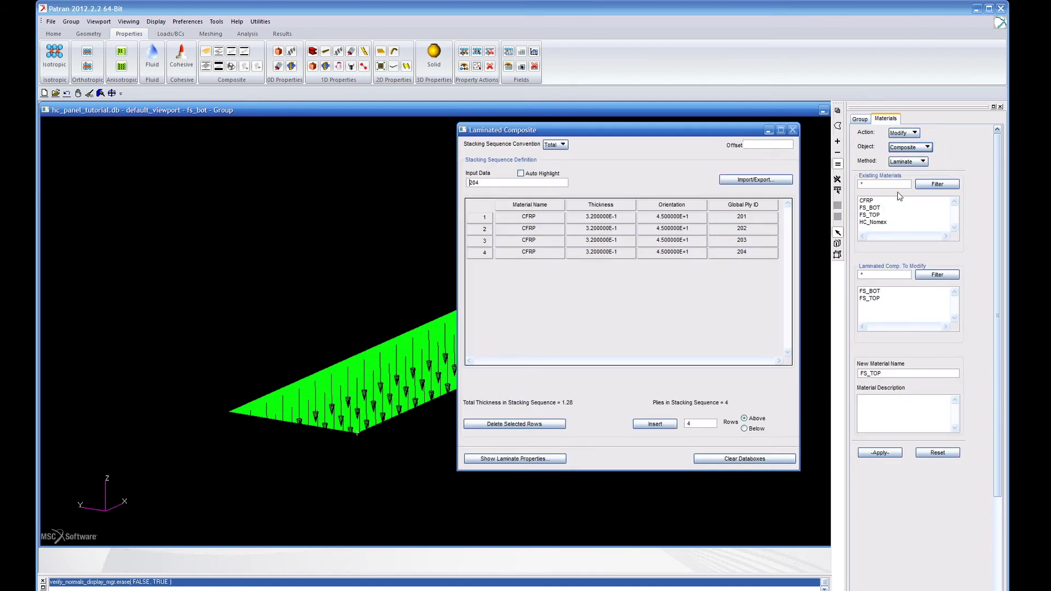
pyautogui.click(874, 292)
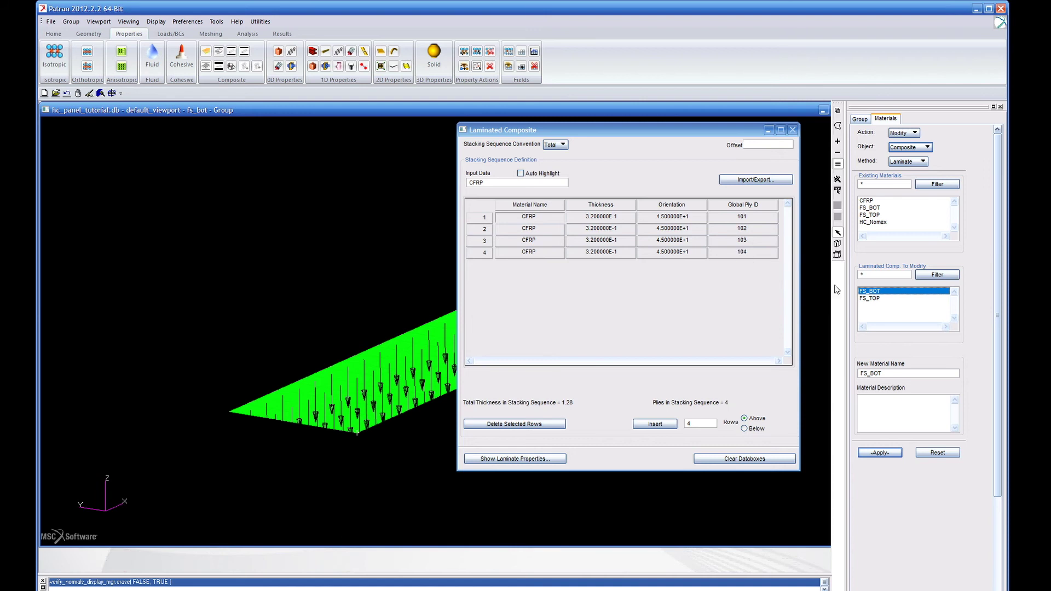
pyautogui.click(874, 299)
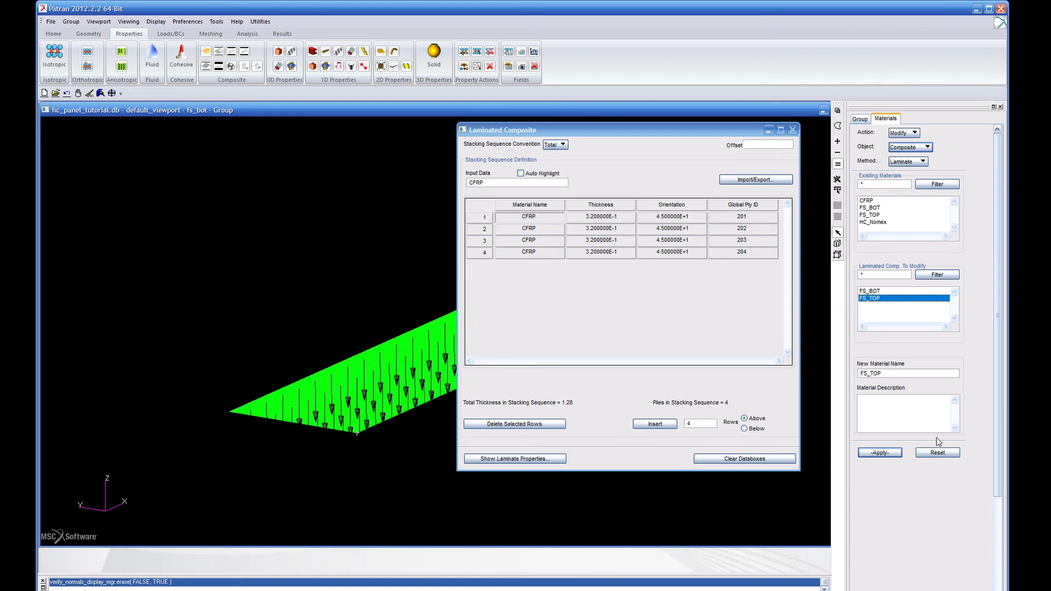
# Post the core, fs_bot and fs_top groups together to display the whole panel mesh.
pyautogui.click(211, 34)
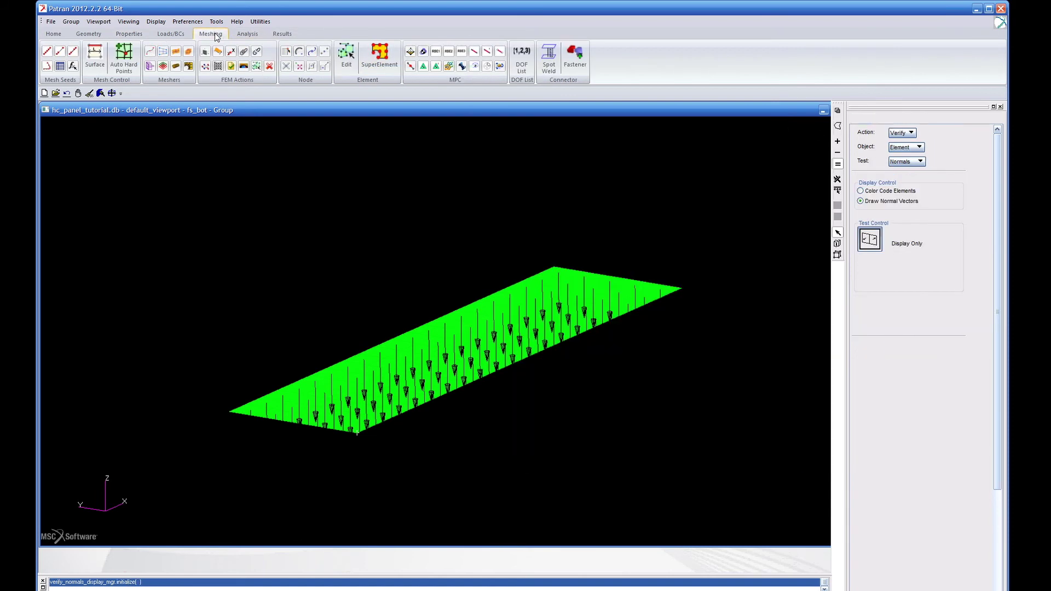
pyautogui.moveTo(756, 249); pyautogui.dragTo(728, 248, button='middle')
pyautogui.click(867, 119)
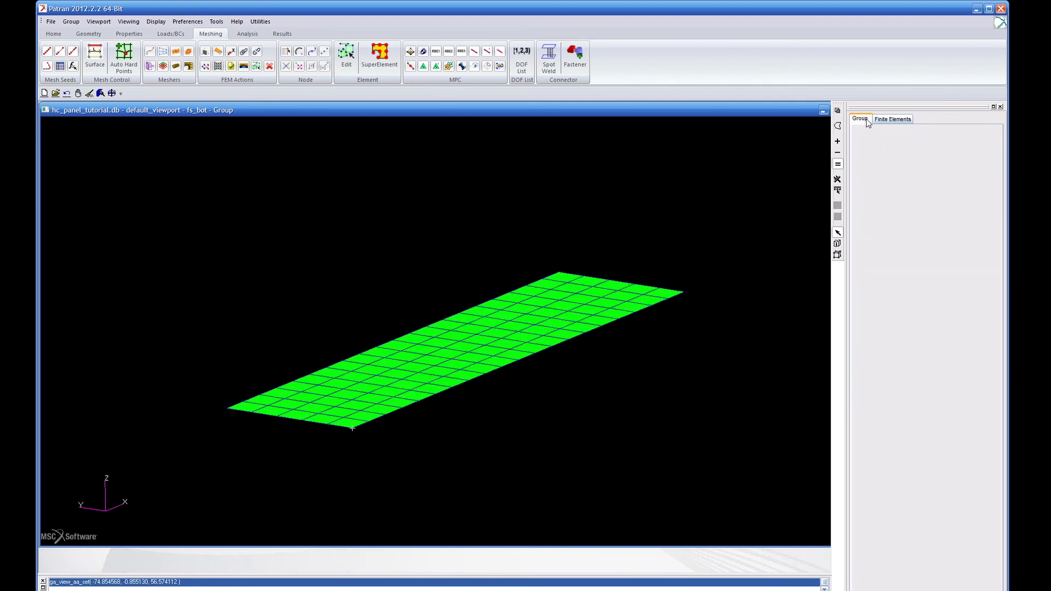
pyautogui.keyDown('ctrl'); pyautogui.click(875, 189); pyautogui.keyUp('ctrl')
pyautogui.keyDown('ctrl'); pyautogui.click(872, 209); pyautogui.keyUp('ctrl')
pyautogui.click(887, 404)
pyautogui.moveTo(741, 285); pyautogui.dragTo(736, 285, button='middle')
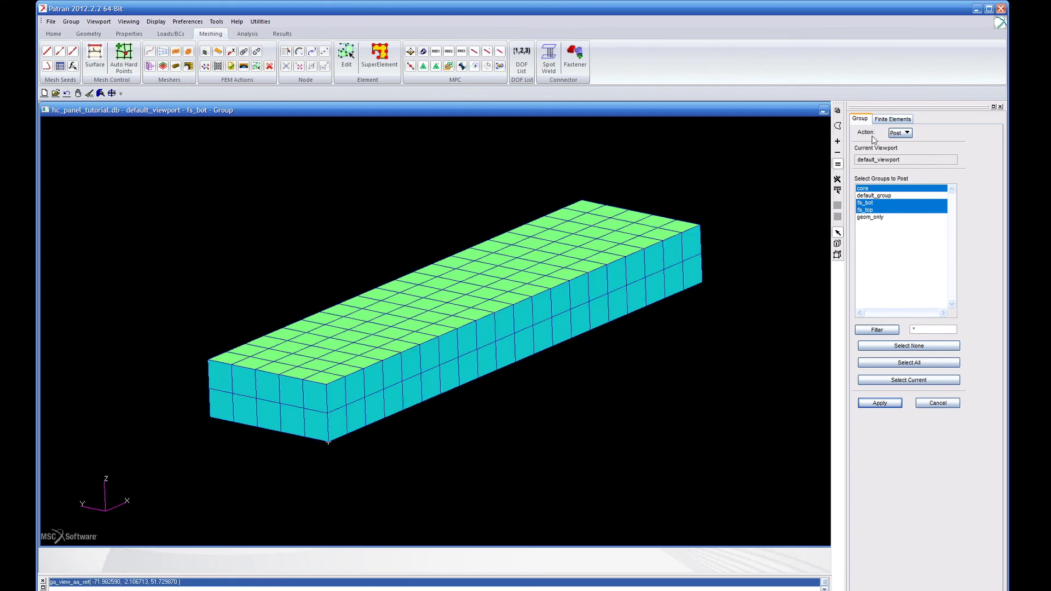
# Preview the coincident nodes and equivalence the whole mesh using Tolerance Cube, retaining lower node IDs, with a tolerance of 0.005.
pyautogui.click(892, 119)
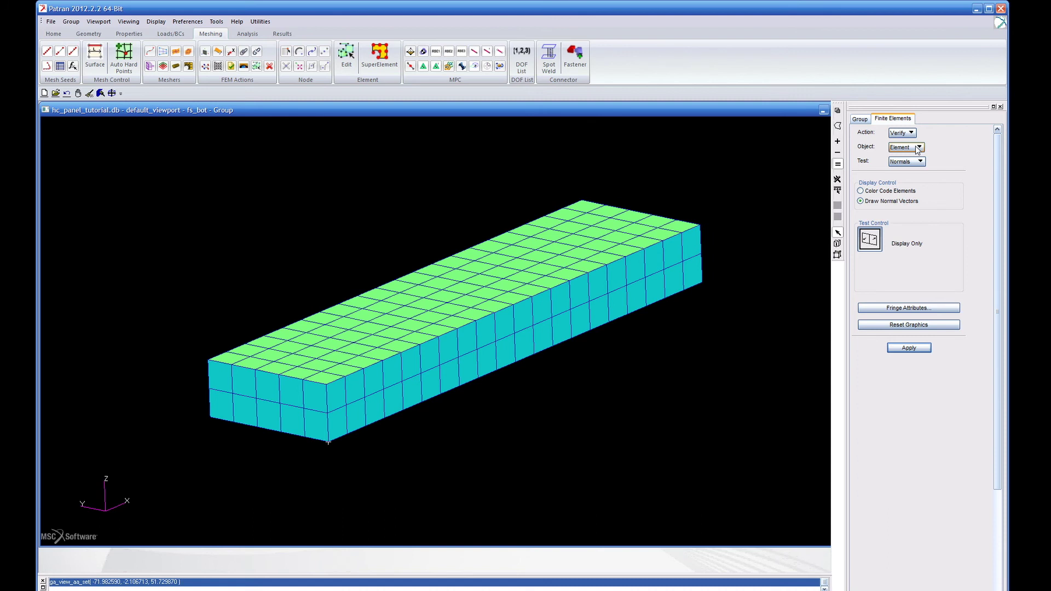
pyautogui.click(910, 133)
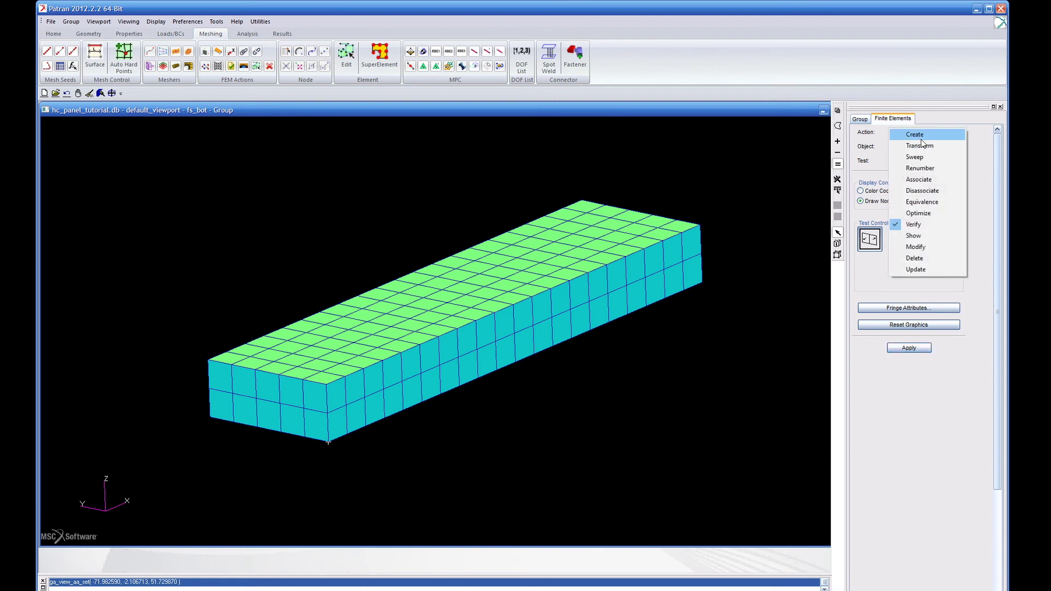
pyautogui.click(928, 203)
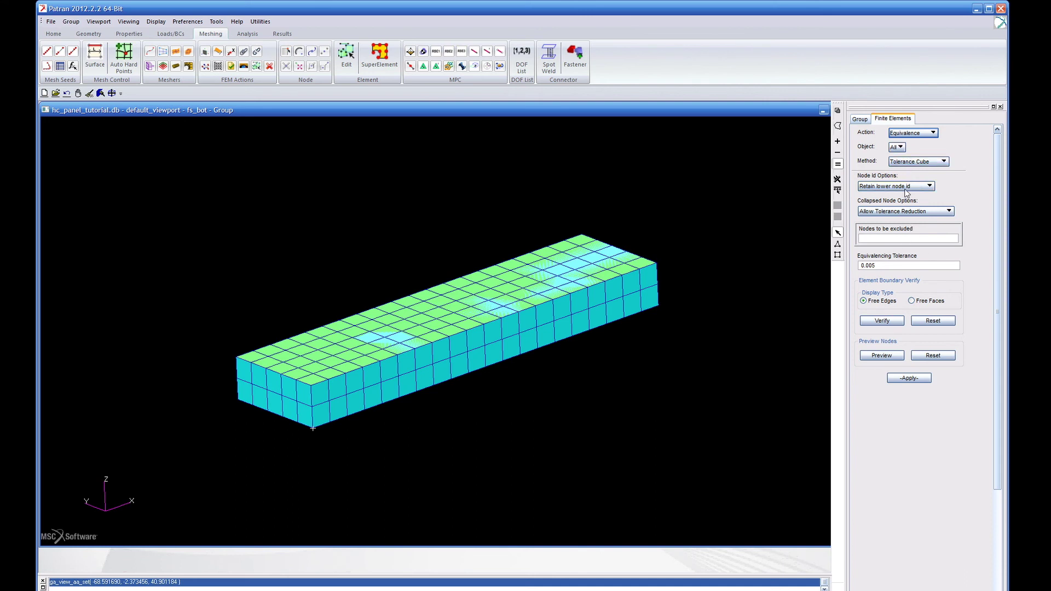
pyautogui.click(890, 357)
pyautogui.moveTo(659, 314)
pyautogui.mouseDown(button='middle')
pyautogui.moveTo(660, 284)
pyautogui.moveTo(661, 307)
pyautogui.mouseUp(button='middle')
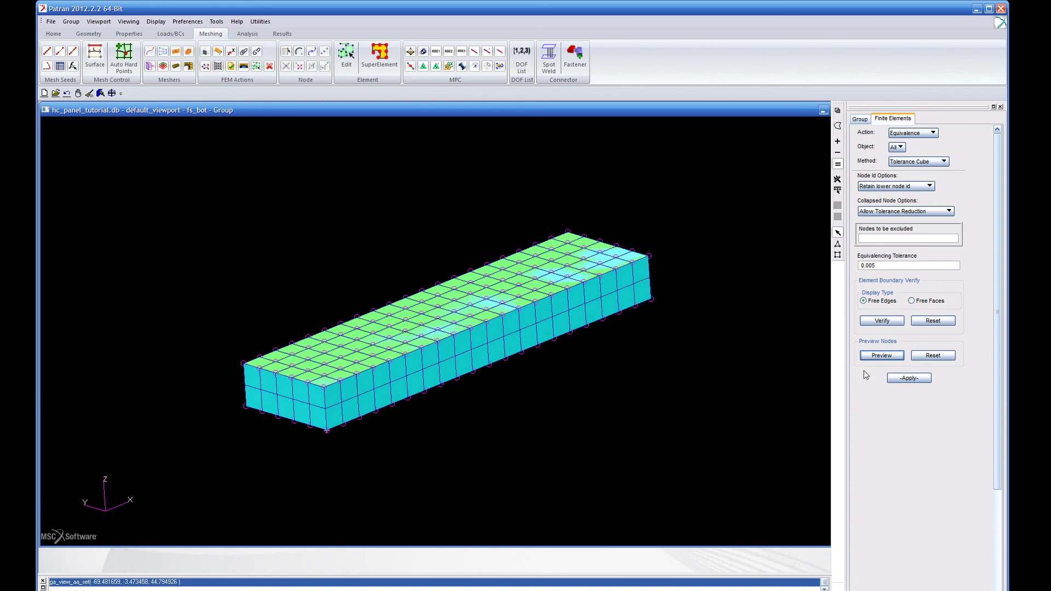
pyautogui.click(913, 379)
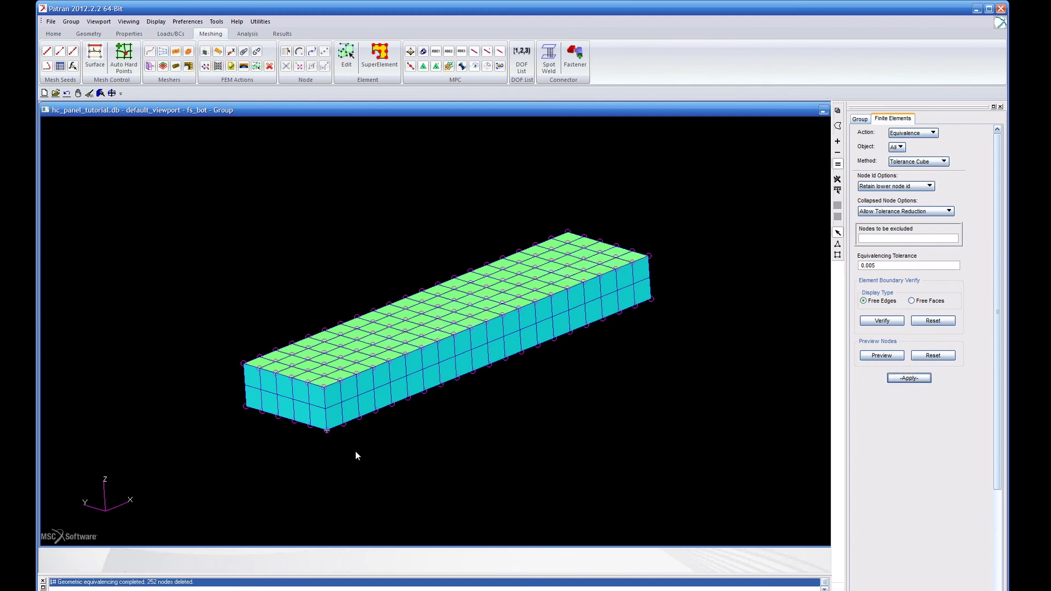
pyautogui.moveTo(679, 246); pyautogui.dragTo(682, 245, button='middle')
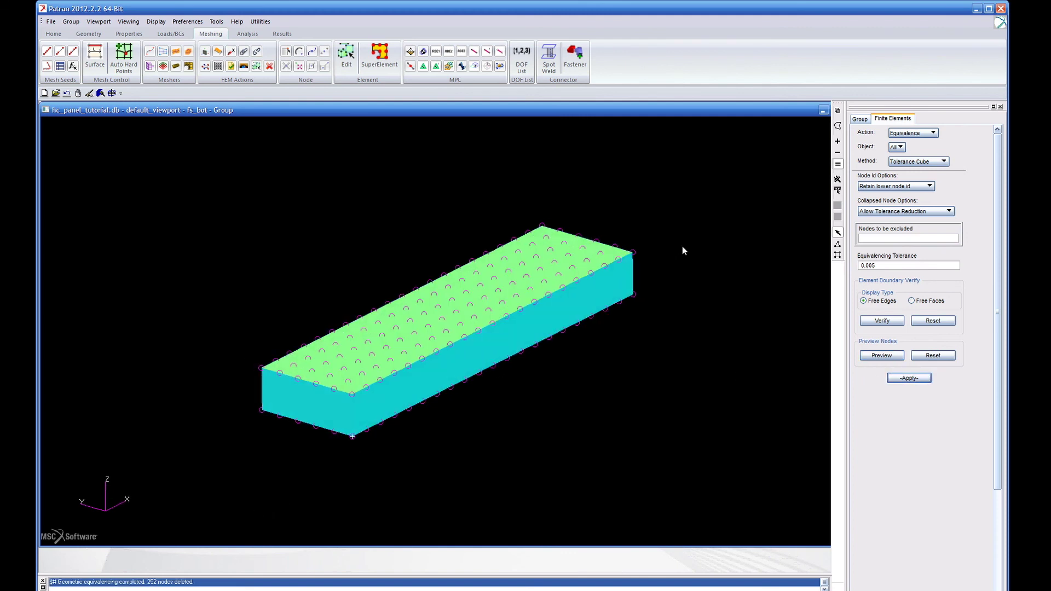
pyautogui.moveTo(675, 379); pyautogui.dragTo(671, 382, button='middle')
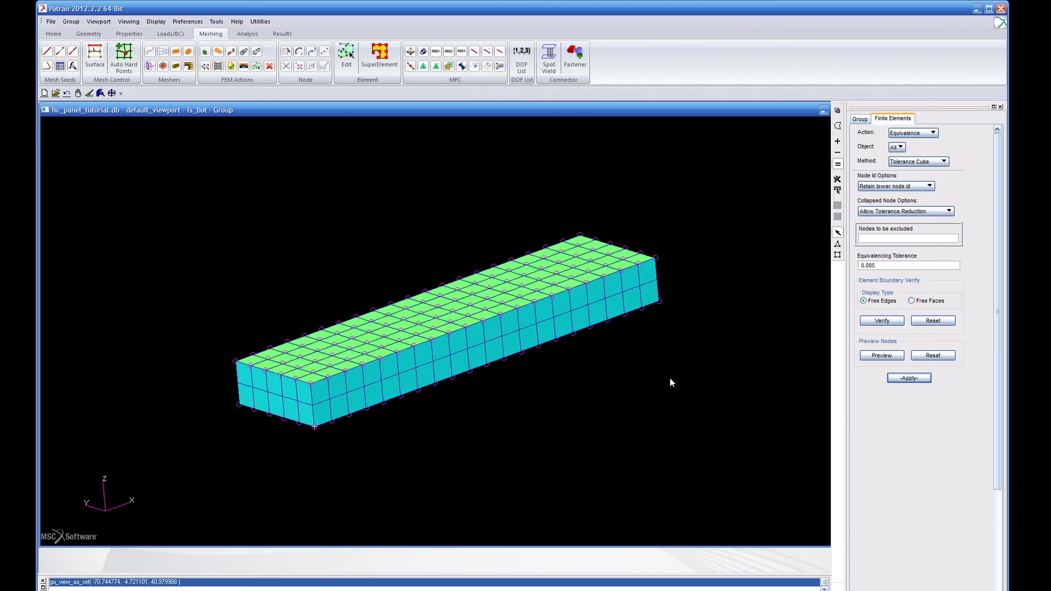
# Reset the graphics so the posted panel mesh is displayed as a wireframe.
pyautogui.click(860, 119)
pyautogui.moveTo(769, 200); pyautogui.dragTo(753, 208, button='middle')
pyautogui.moveTo(716, 246); pyautogui.dragTo(705, 245, button='middle')
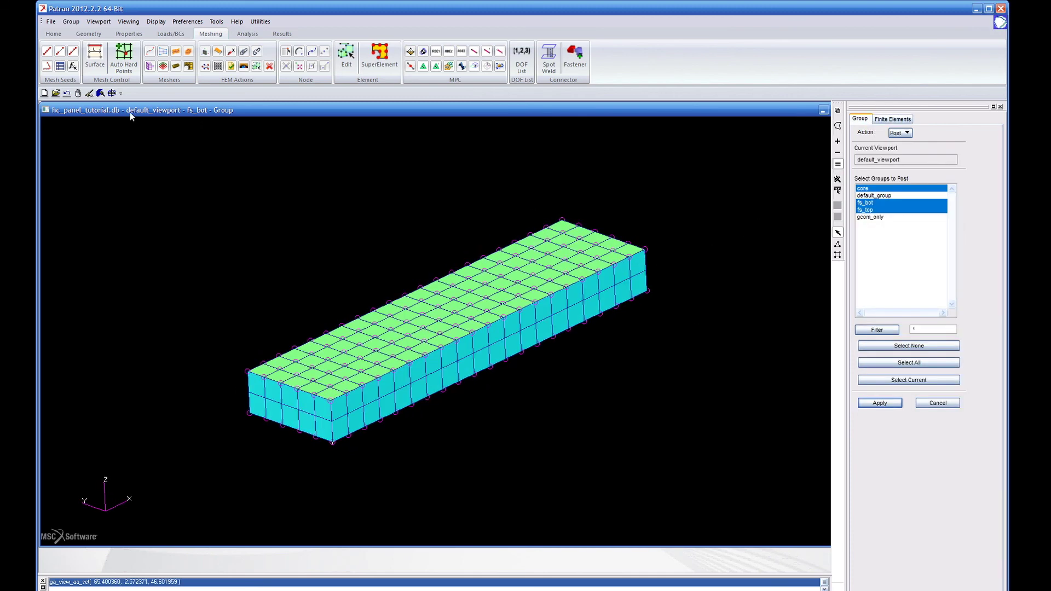
pyautogui.click(91, 94)
pyautogui.moveTo(365, 191); pyautogui.dragTo(368, 188, button='middle')
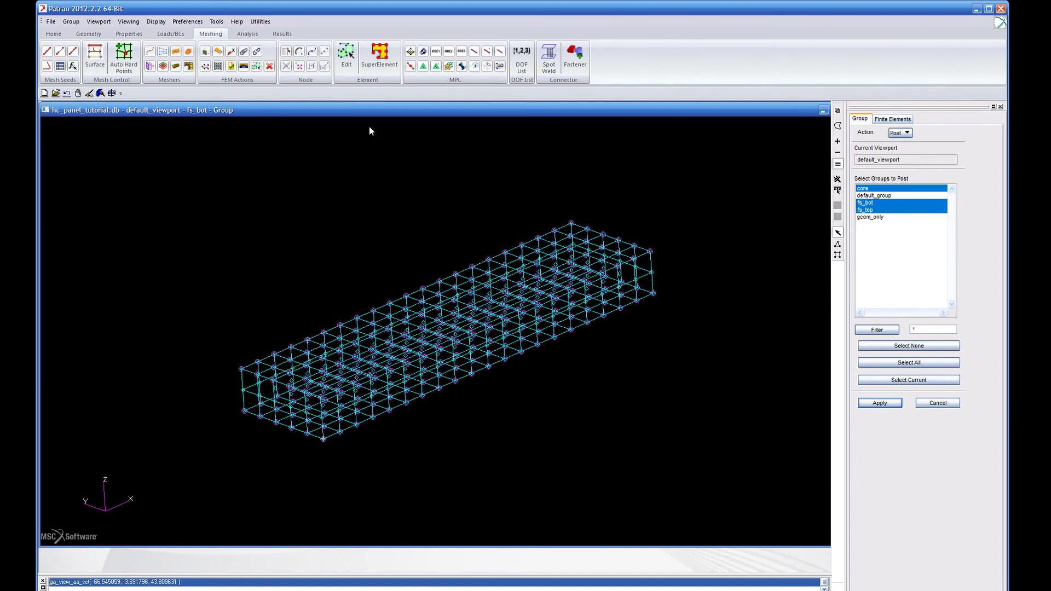
# Shrink the node markers to size 0 and display the whole panel mesh in smooth shading.
pyautogui.click(55, 34)
pyautogui.click(364, 67)
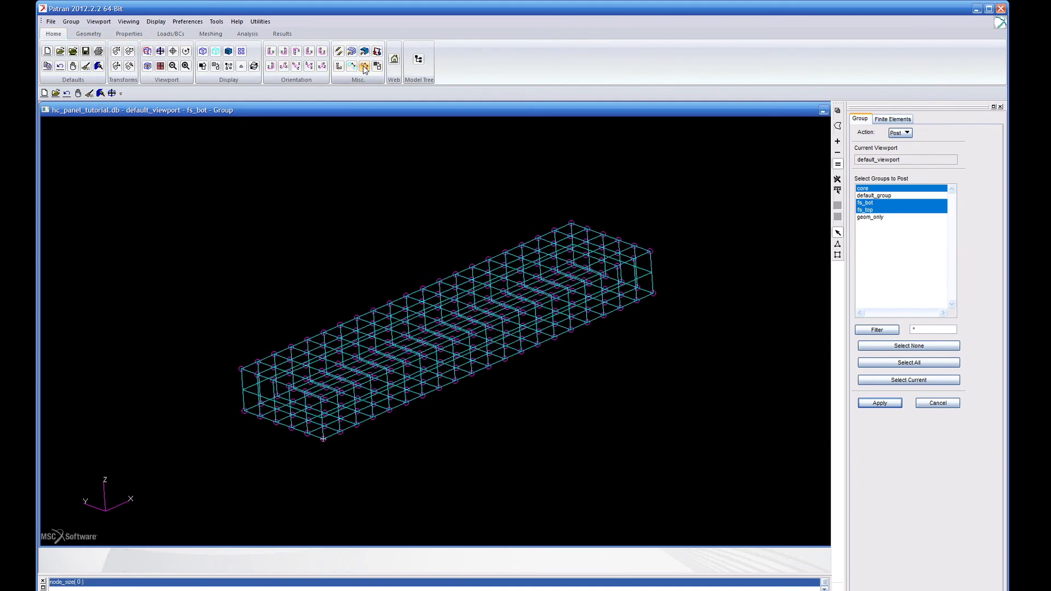
pyautogui.click(354, 67)
pyautogui.click(229, 51)
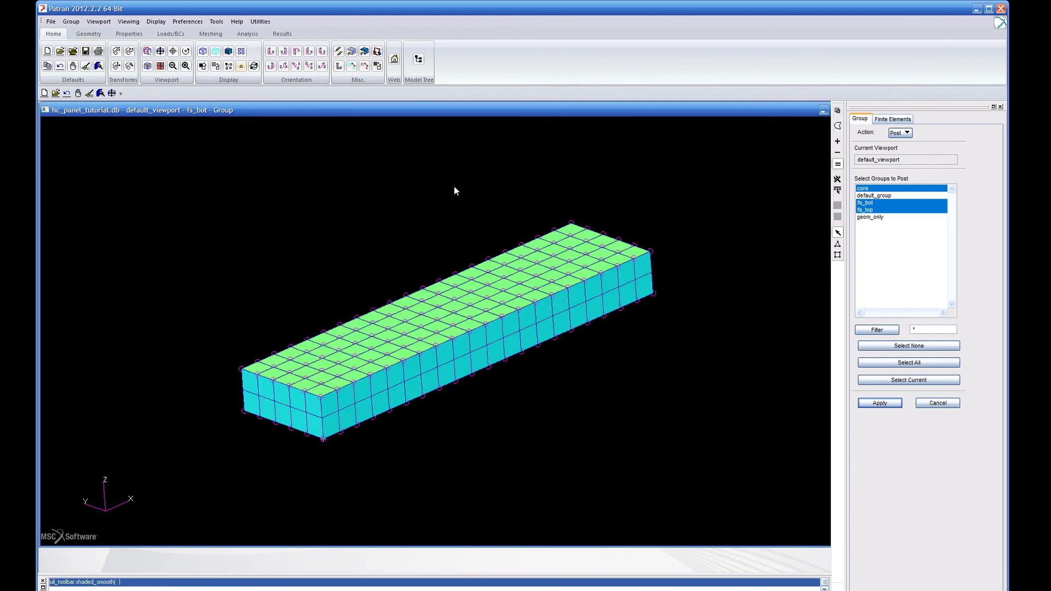
# Switch the finite element action from Equivalence to Create to clear the equivalence markers from the shaded panel.
pyautogui.click(892, 119)
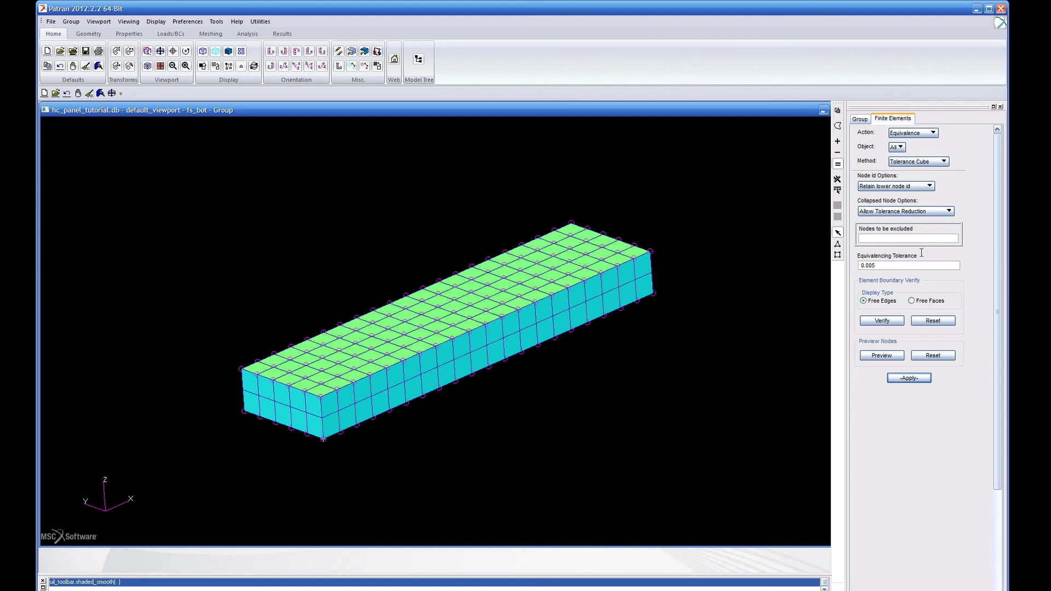
pyautogui.click(924, 135)
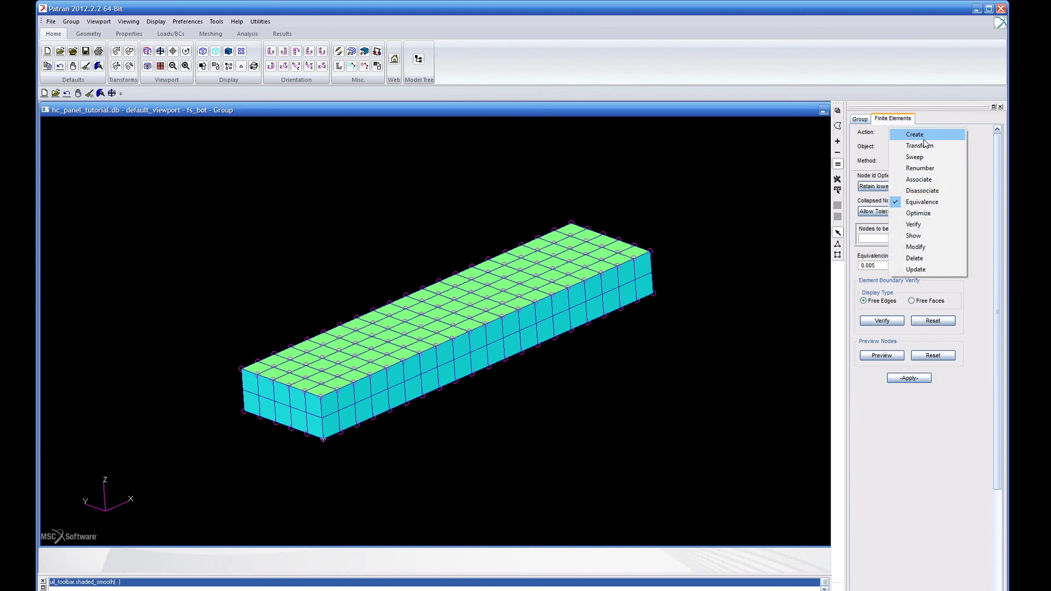
pyautogui.click(923, 135)
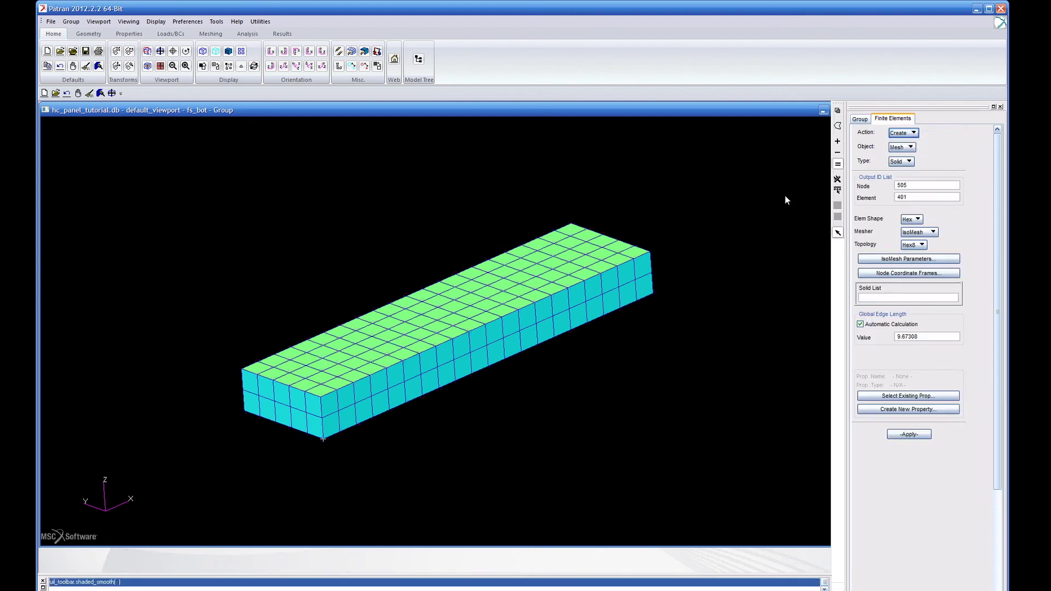
pyautogui.moveTo(732, 206); pyautogui.dragTo(725, 211, button='middle')
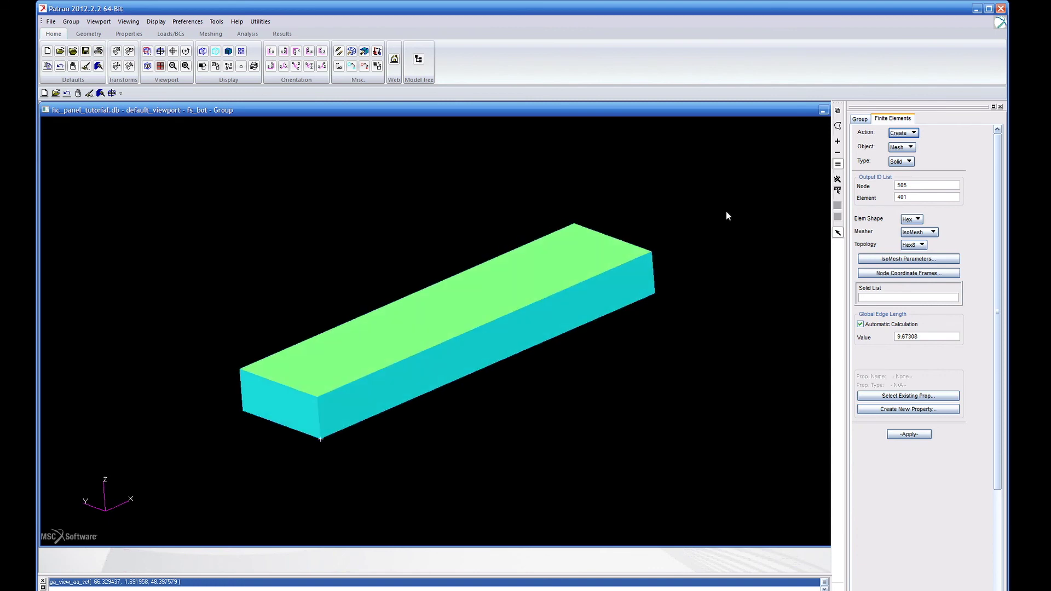